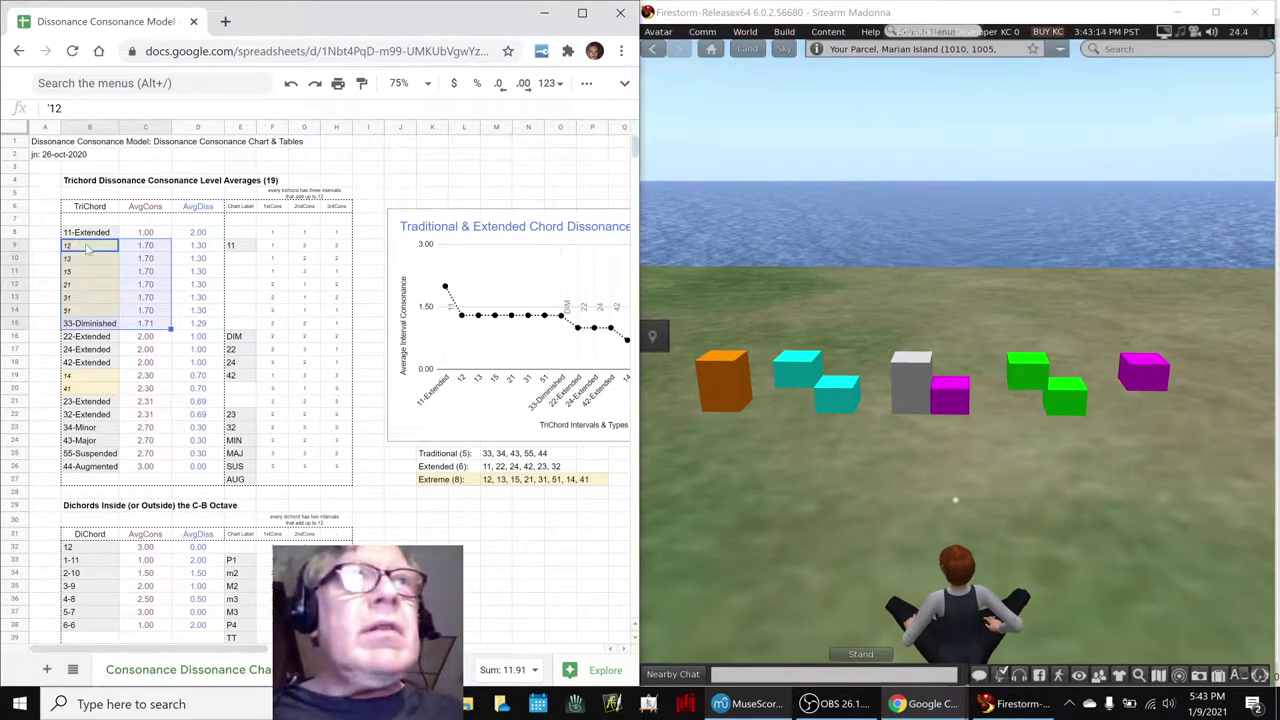
Step: Select the 12 trichord in B9 and play the cyan, grey and magenta chord cubes
{"action": "left_click", "coordinate": [82, 244]}
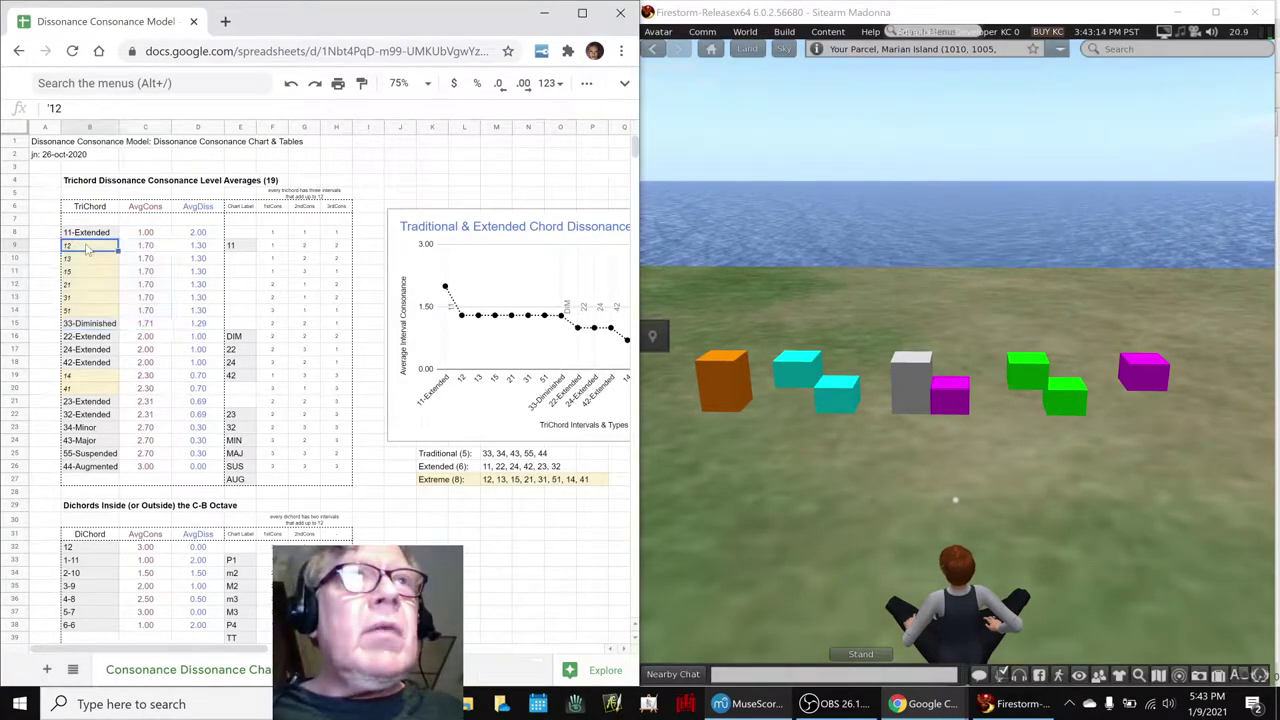
{"action": "left_click", "coordinate": [794, 384]}
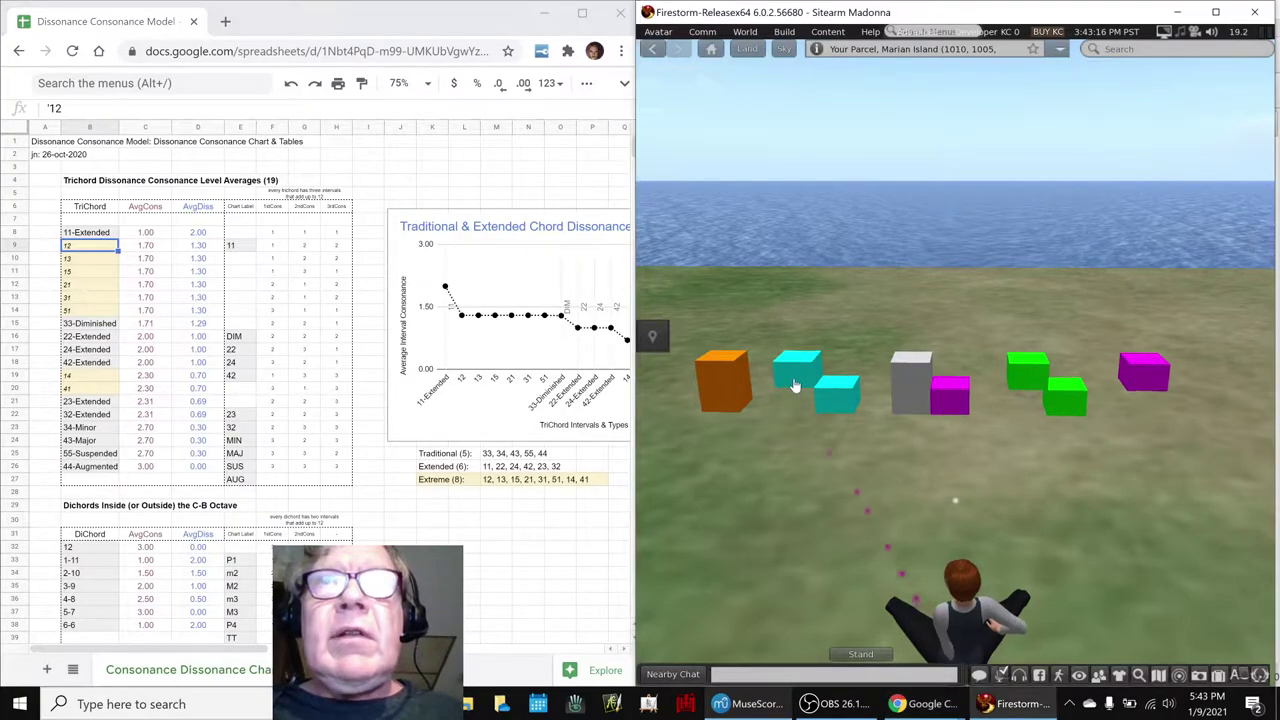
{"action": "left_click", "coordinate": [887, 373]}
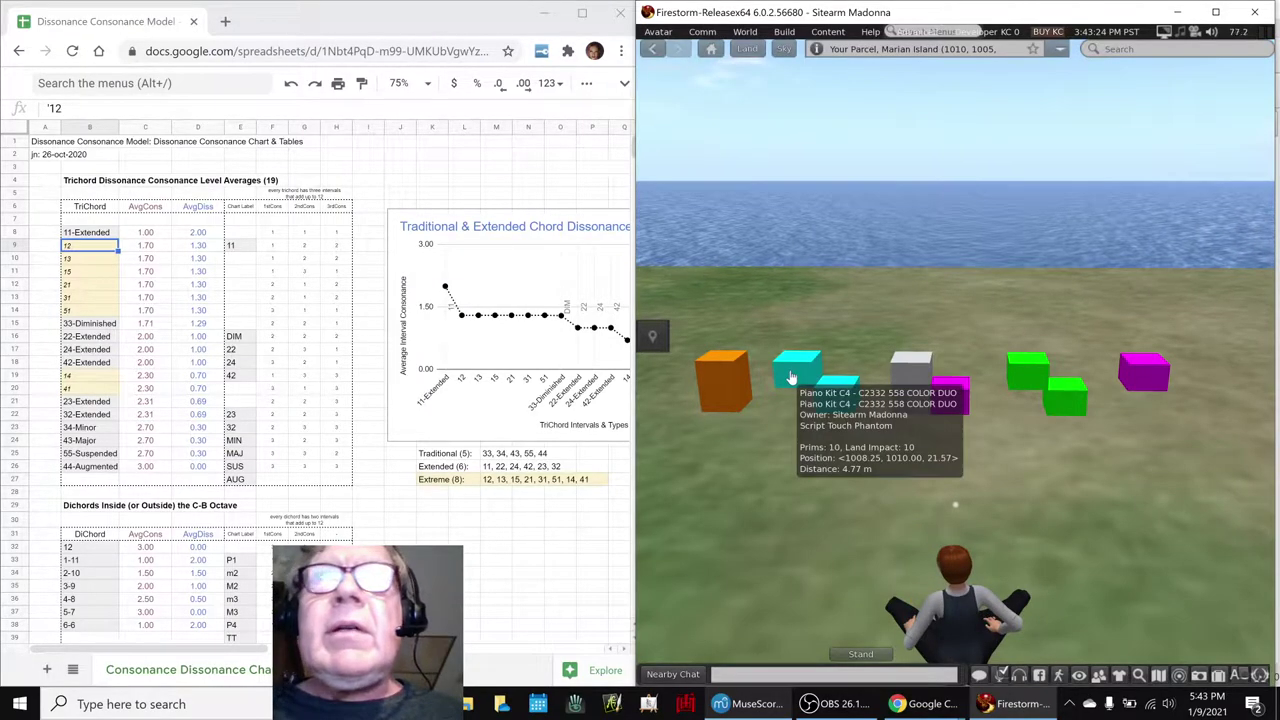
{"action": "left_click", "coordinate": [845, 405]}
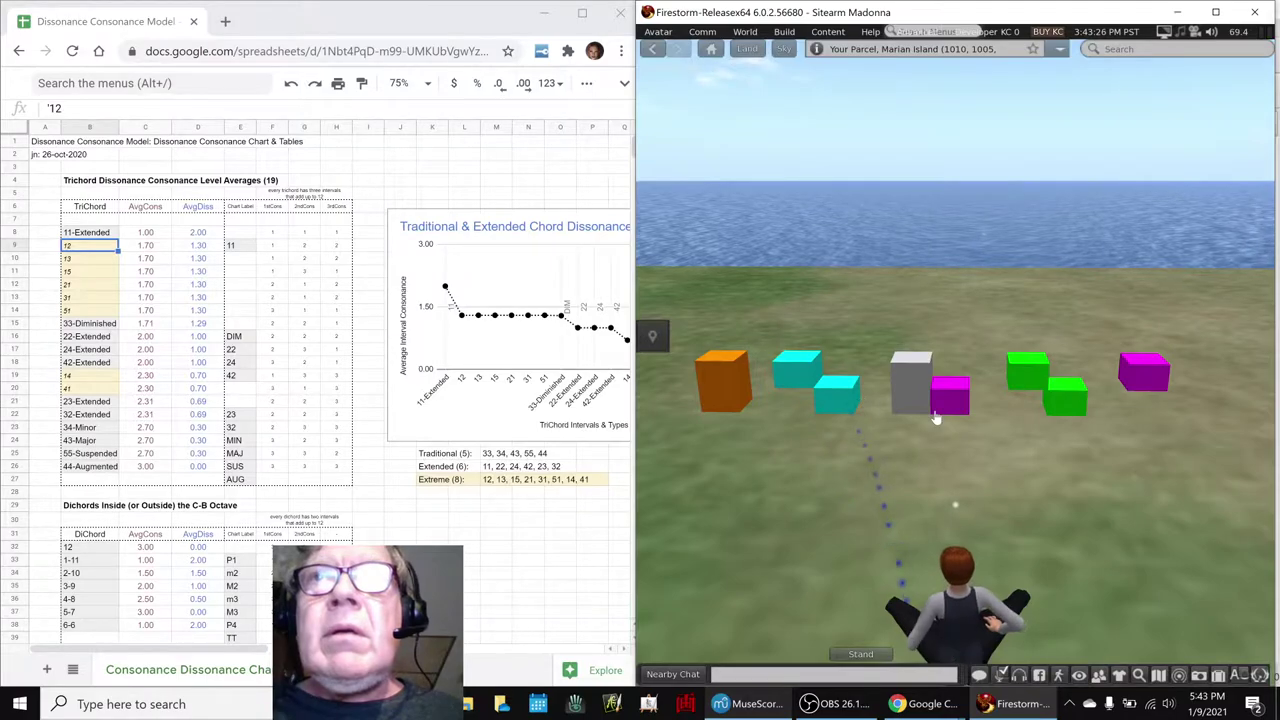
{"action": "left_click", "coordinate": [945, 398]}
{"action": "left_click", "coordinate": [836, 403]}
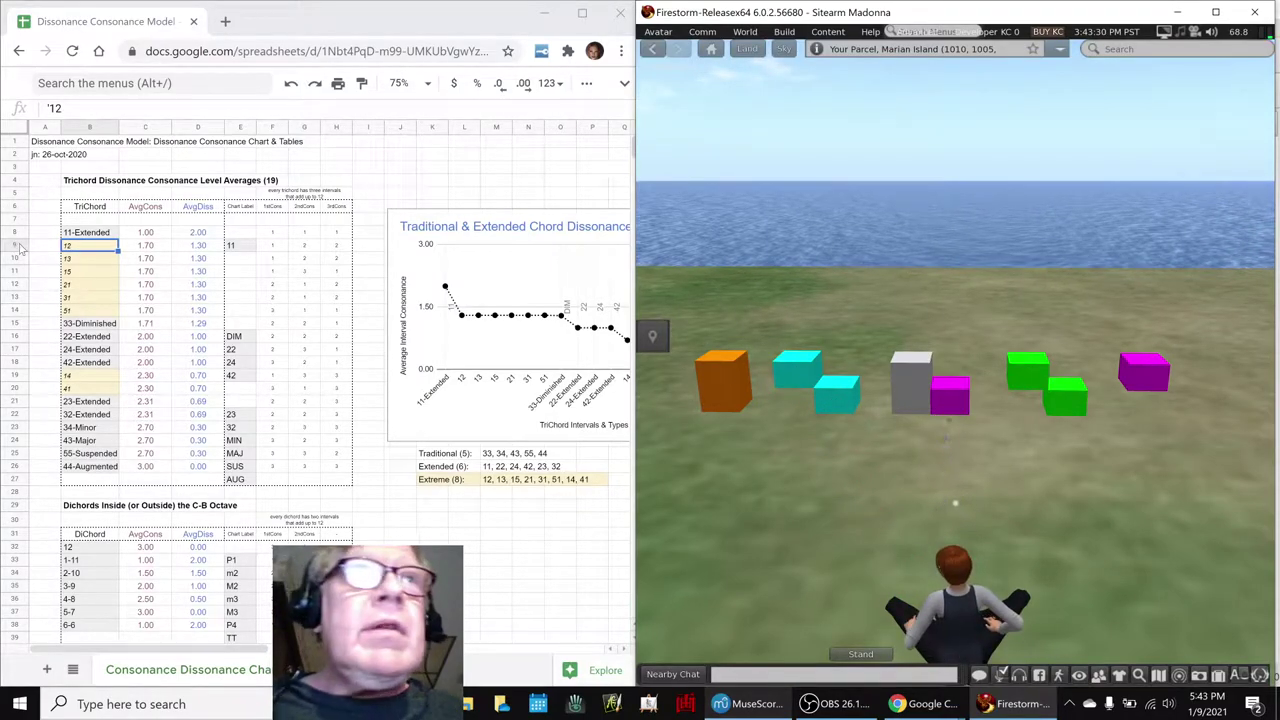
Step: Select the 13 trichord in B10 and alternate playing the cyan and green chord cubes
{"action": "left_click", "coordinate": [78, 247]}
{"action": "left_click", "coordinate": [85, 259]}
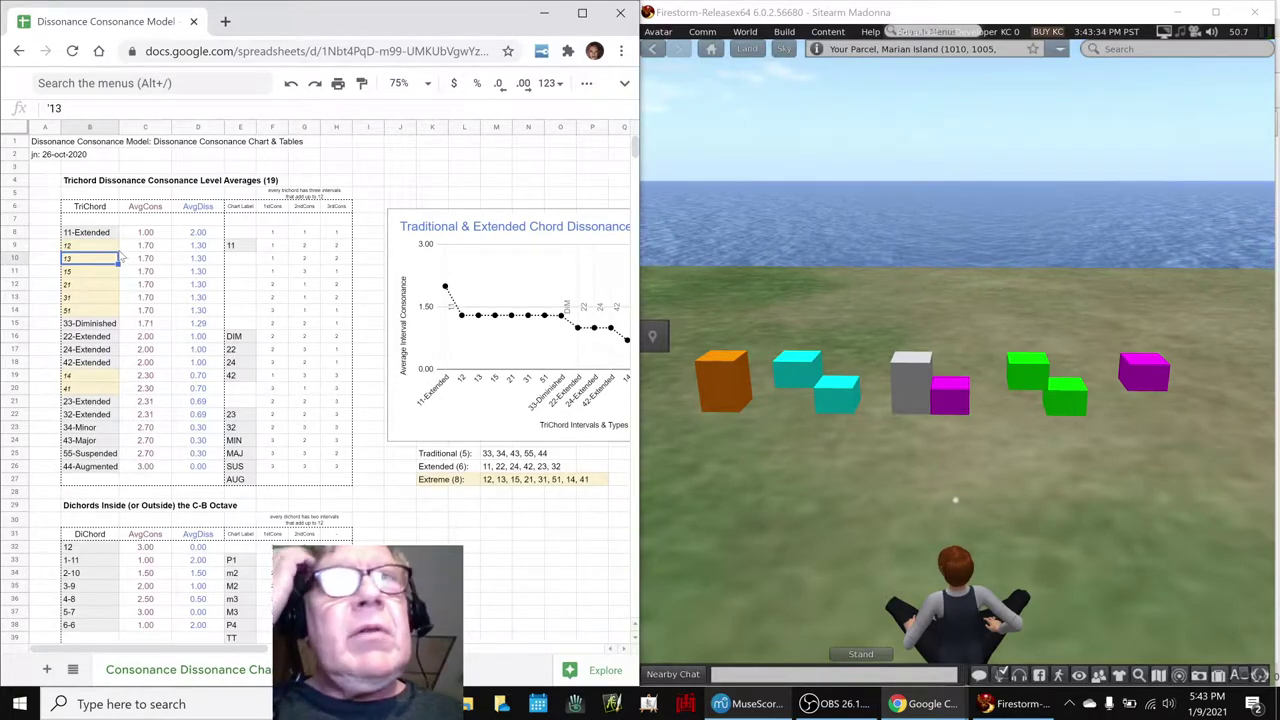
{"action": "left_click", "coordinate": [800, 383]}
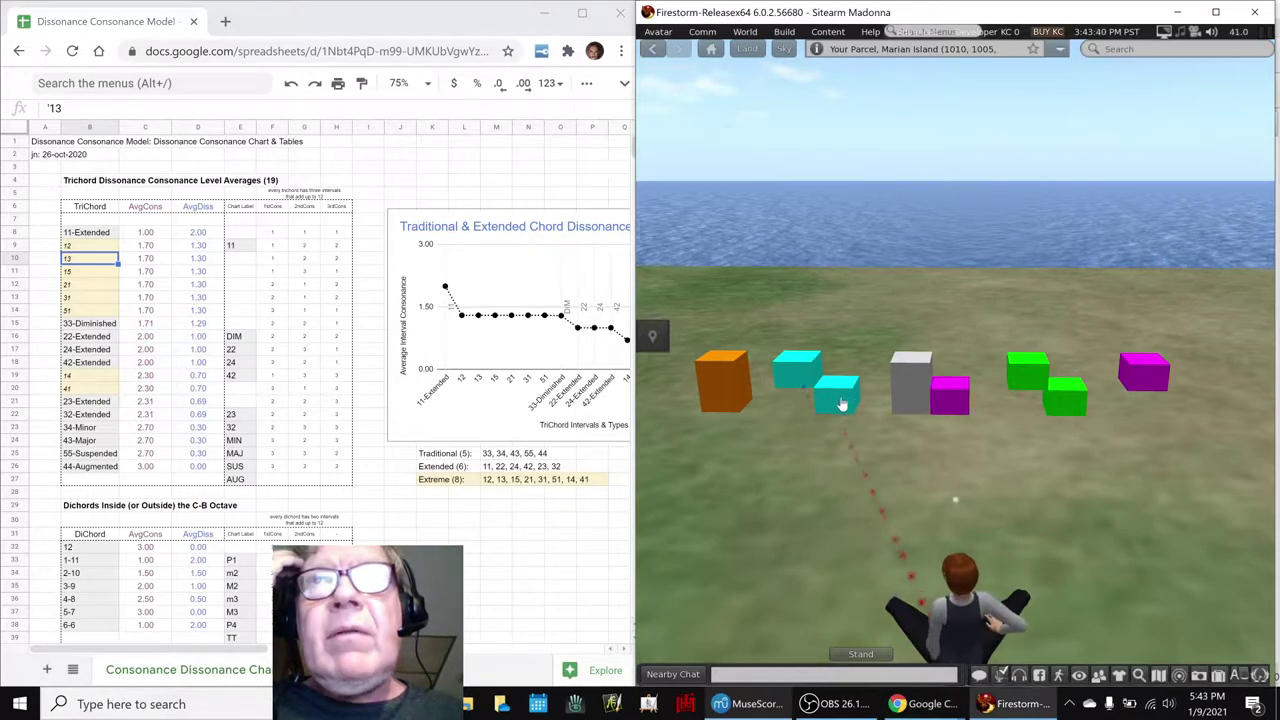
{"action": "left_click", "coordinate": [1064, 412]}
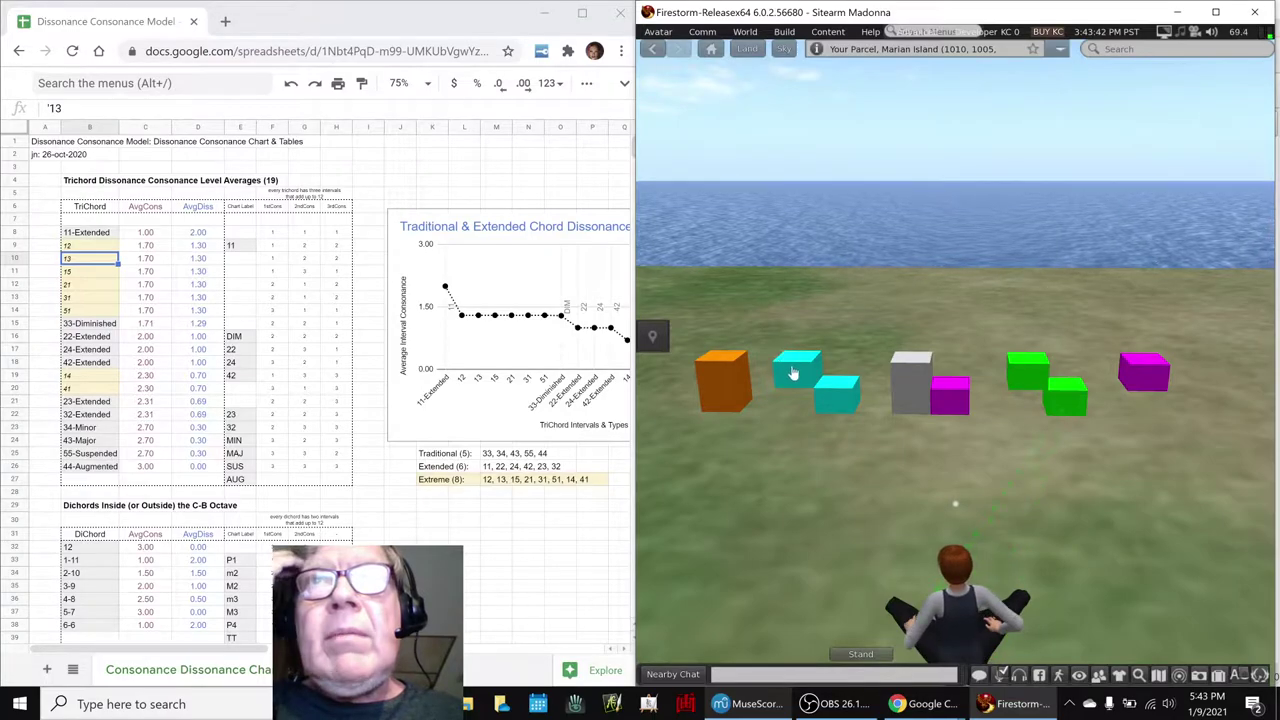
{"action": "left_click", "coordinate": [798, 378]}
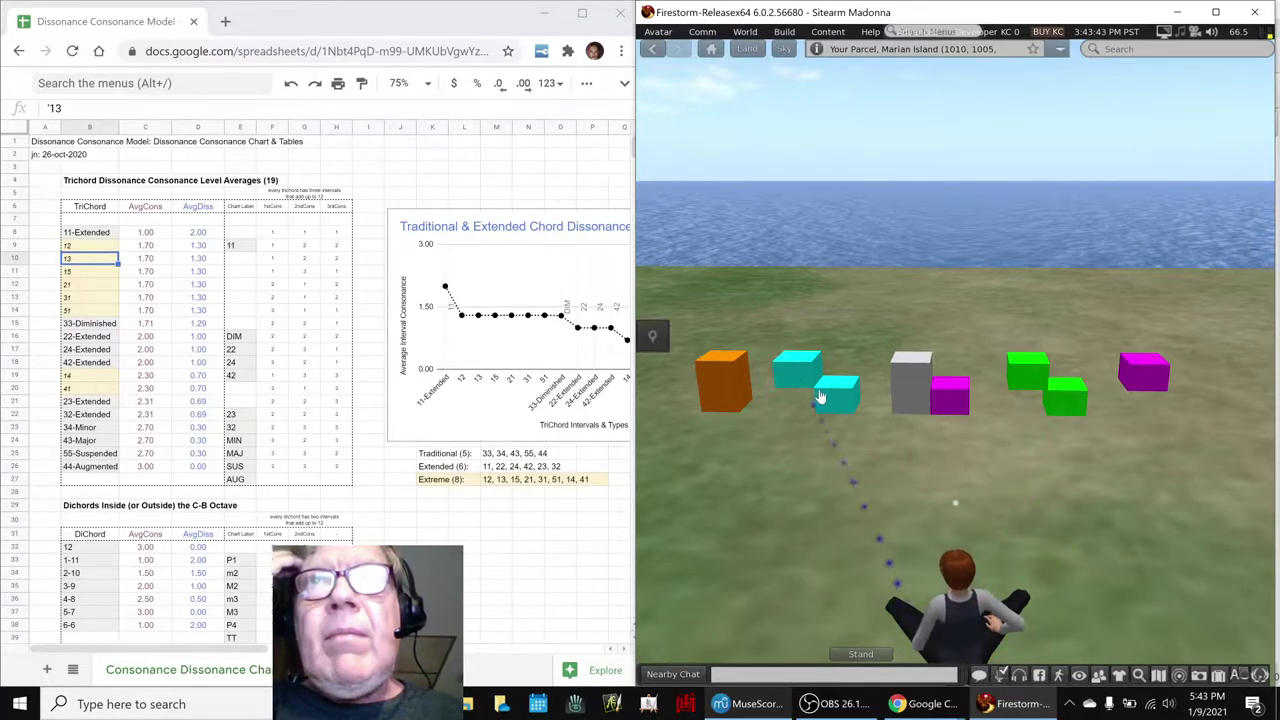
{"action": "left_click", "coordinate": [1067, 414]}
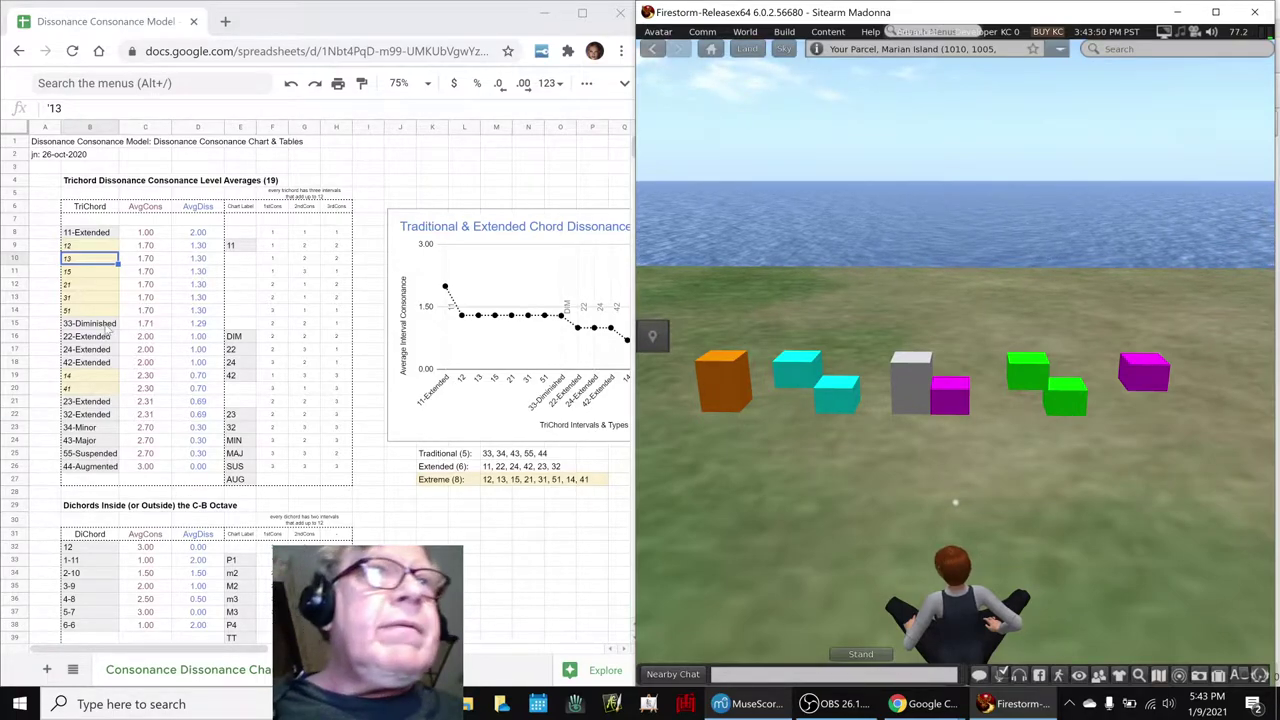
Step: Select 23-Extended in B21 and play the lower cyan, magenta and green chord cubes
{"action": "left_click", "coordinate": [88, 402]}
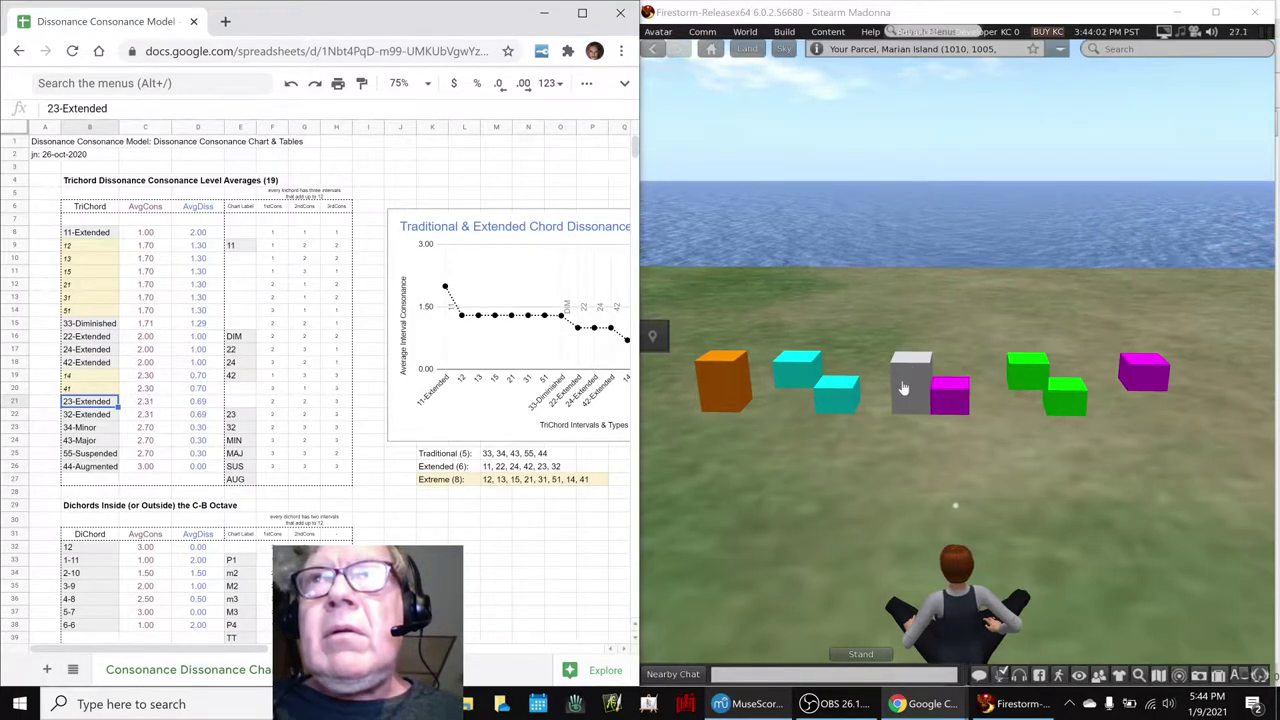
{"action": "left_click", "coordinate": [850, 398]}
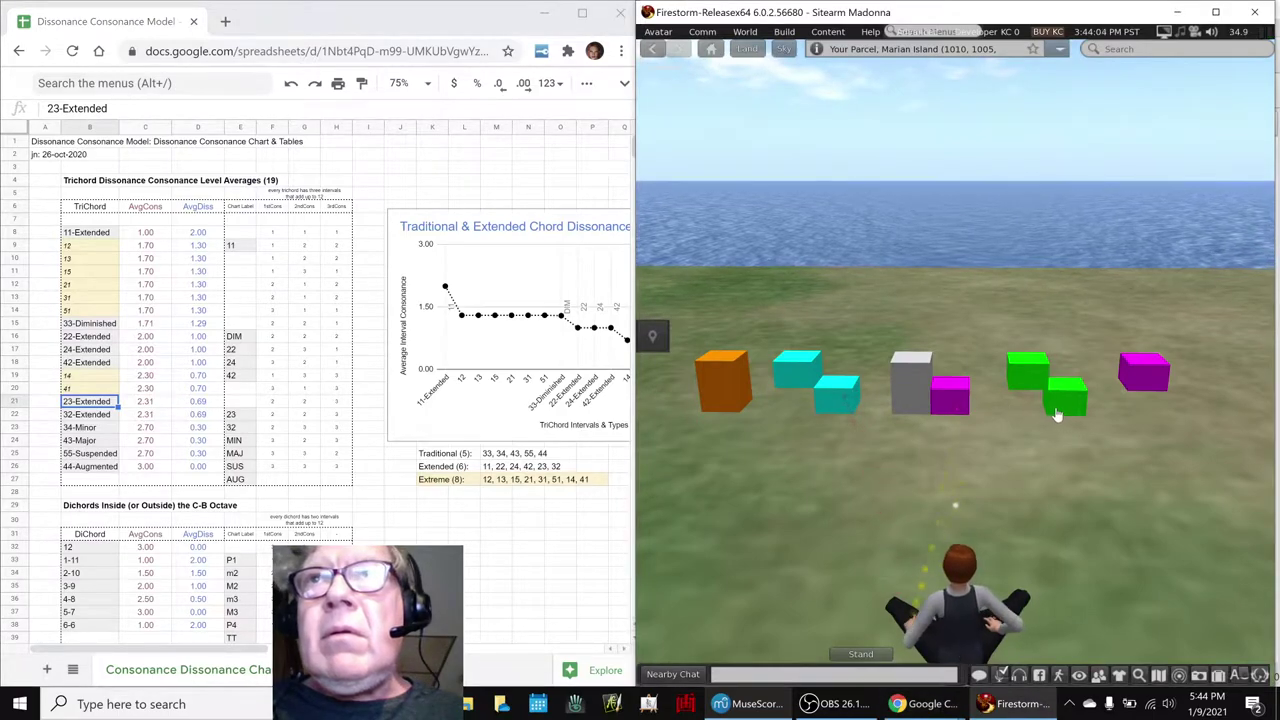
{"action": "left_click", "coordinate": [840, 399]}
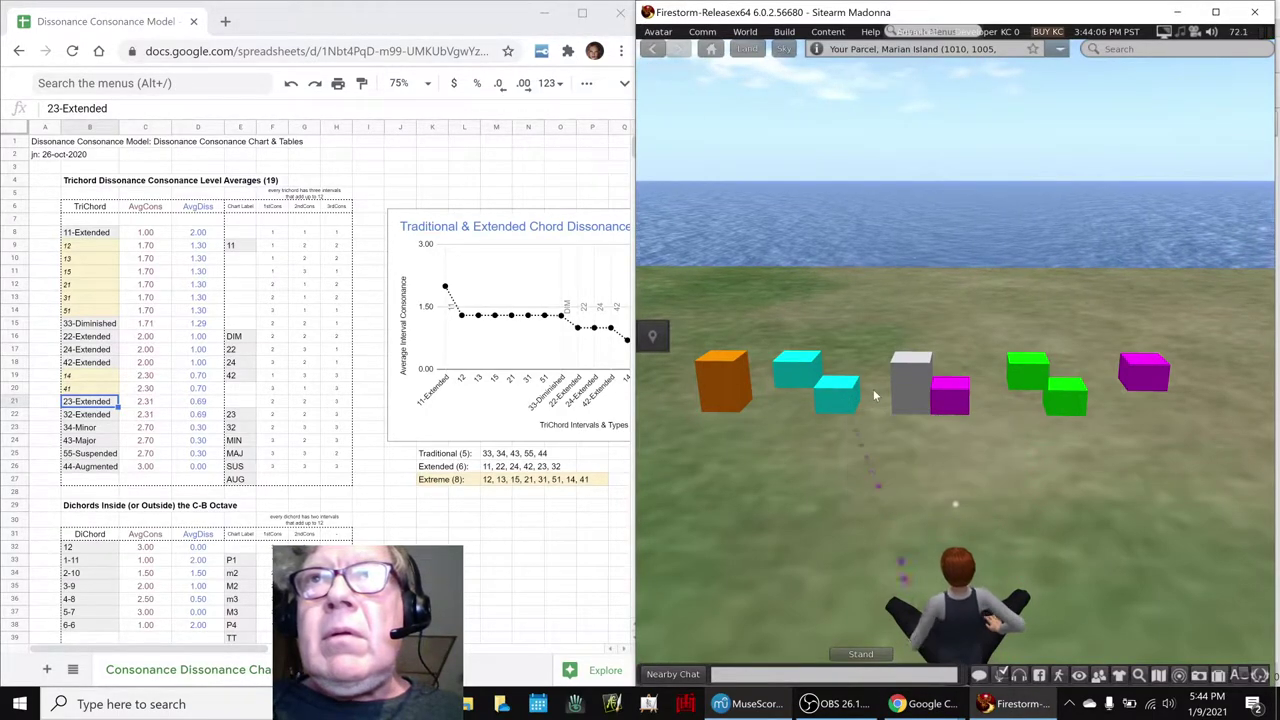
{"action": "left_click", "coordinate": [940, 396]}
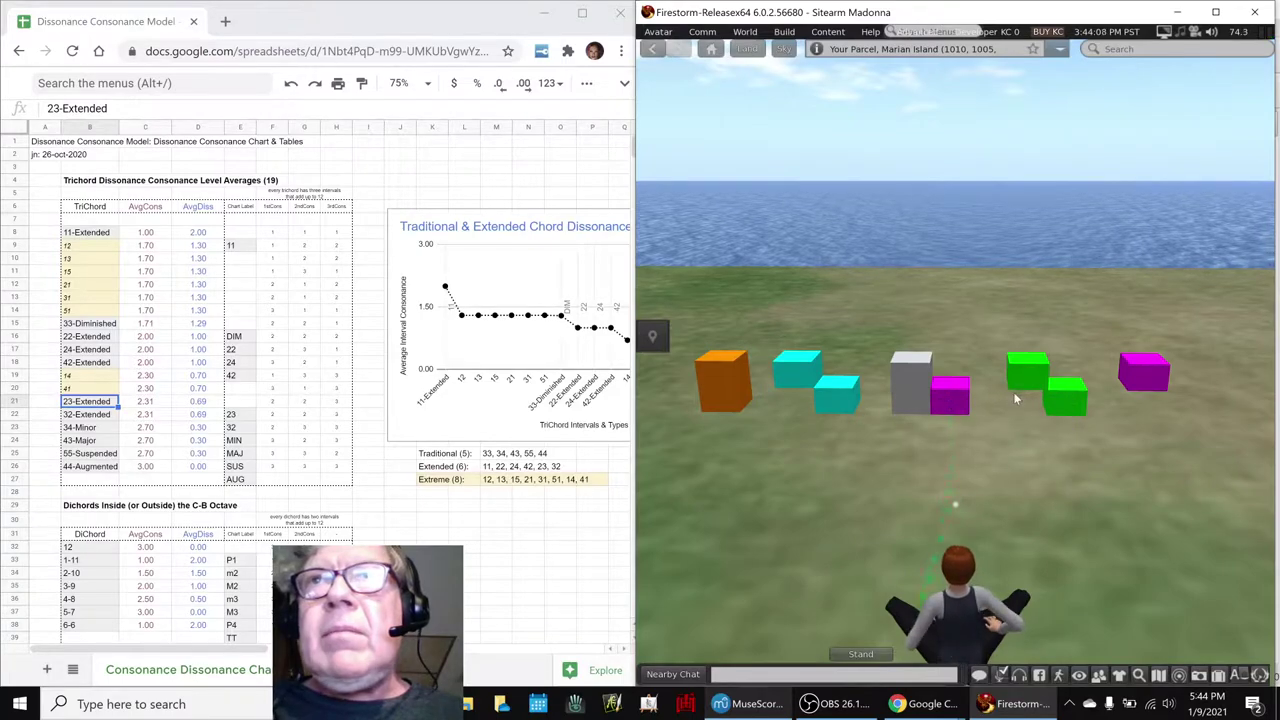
{"action": "left_click", "coordinate": [1063, 413]}
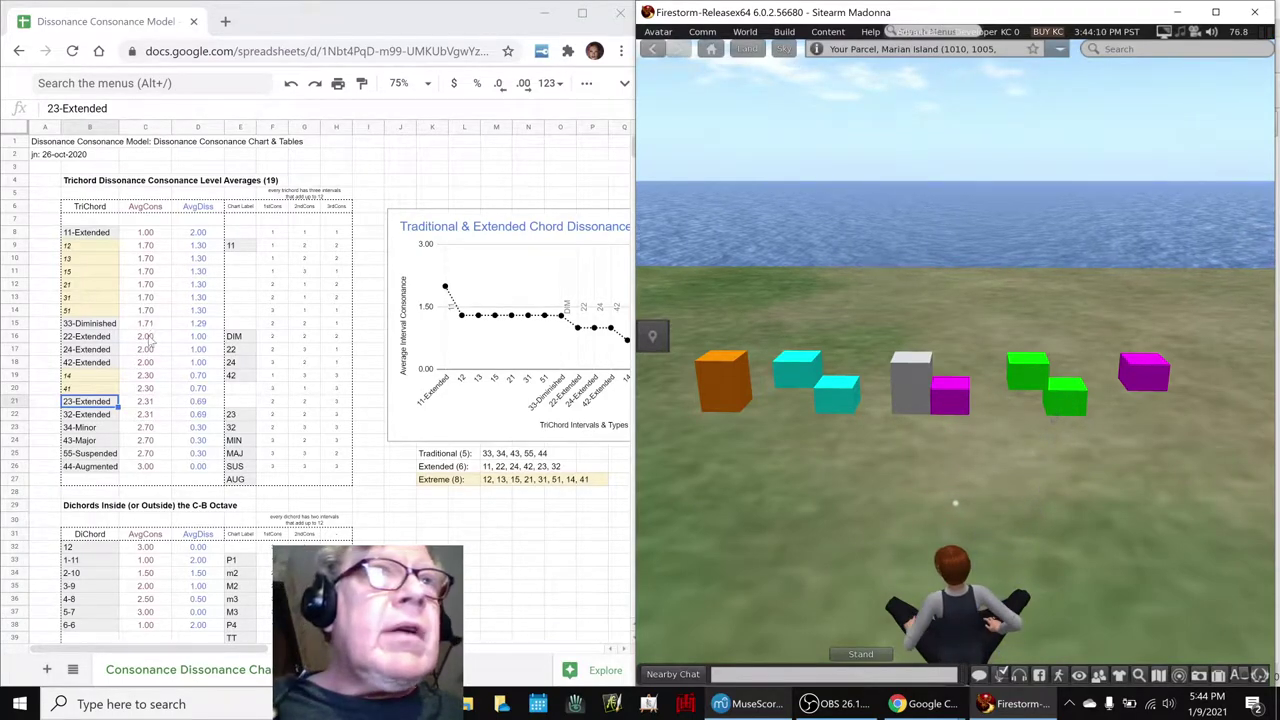
Step: Check 33-Diminished in B15, return to B21, and replay the cyan, green and magenta cubes
{"action": "left_click", "coordinate": [90, 323]}
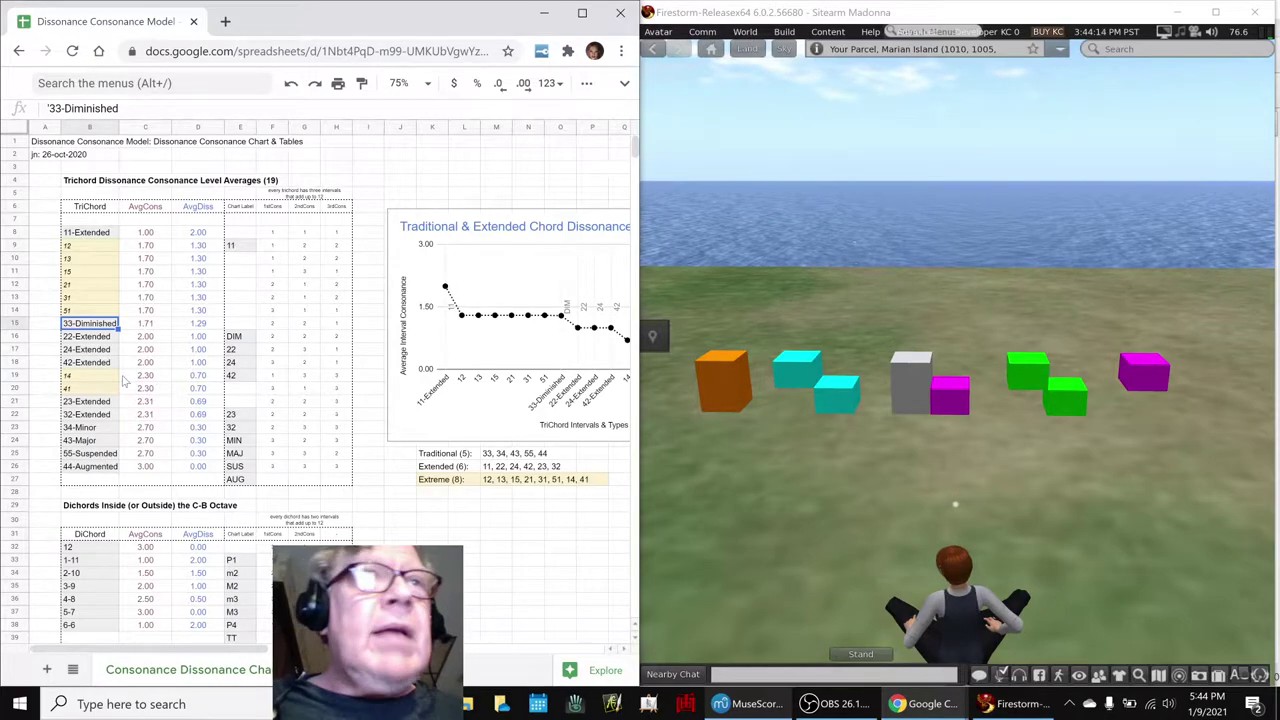
{"action": "left_click", "coordinate": [99, 404]}
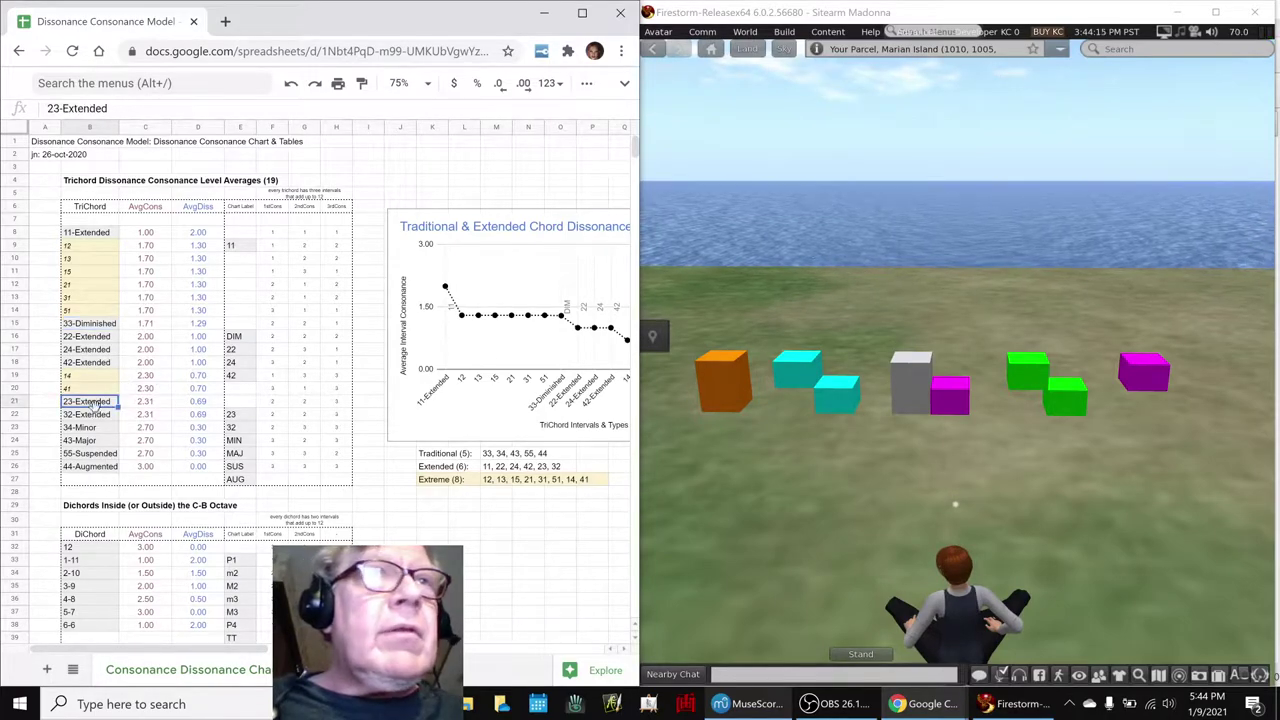
{"action": "left_click", "coordinate": [835, 399]}
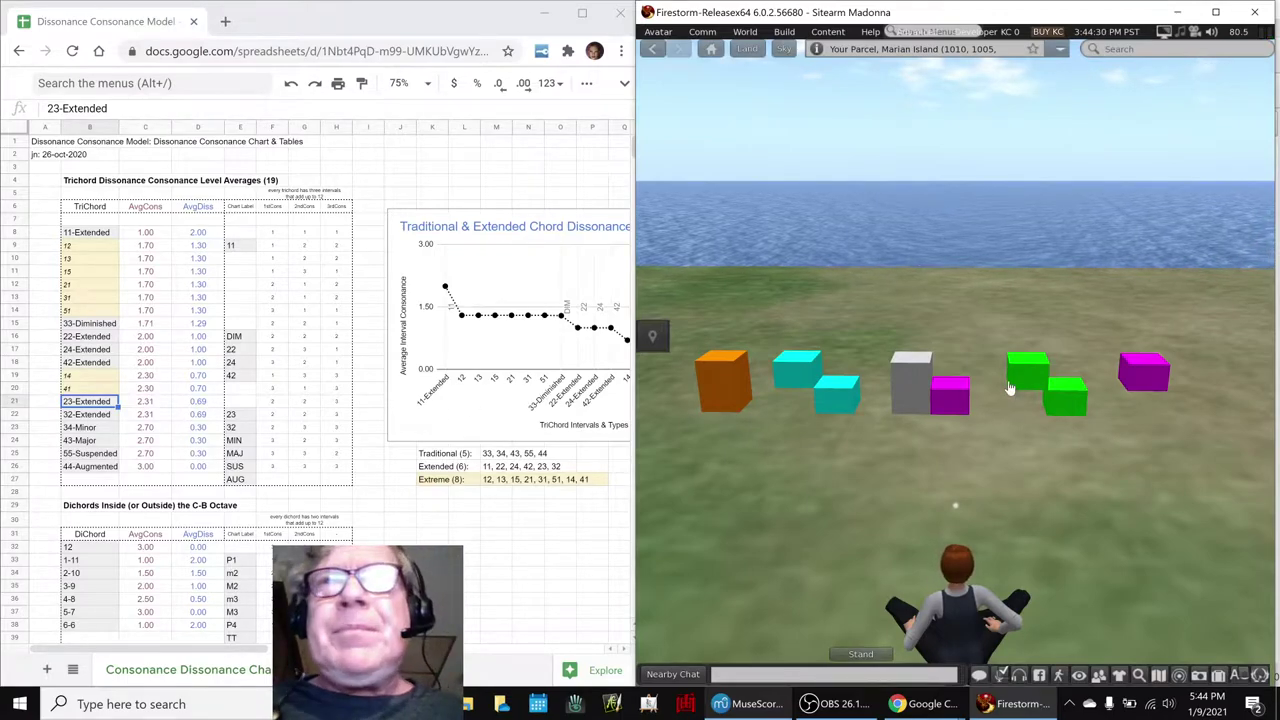
{"action": "mouse_move", "coordinate": [1010, 389]}
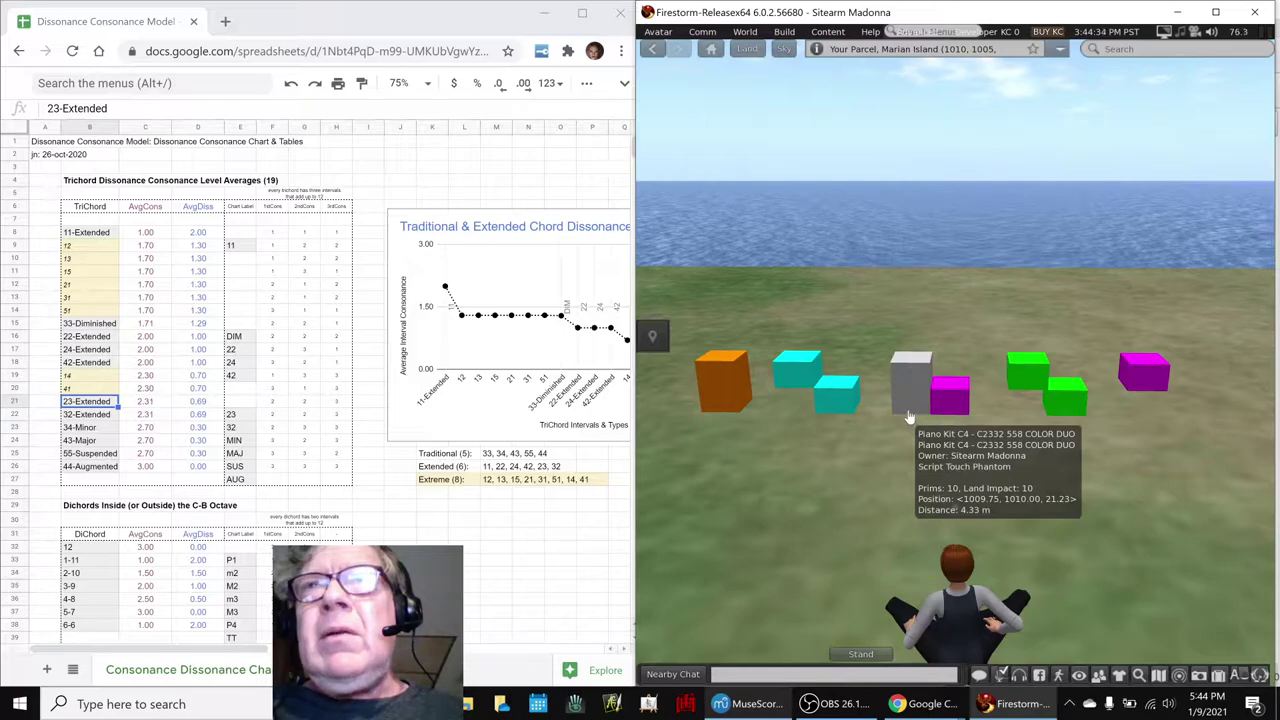
{"action": "left_click", "coordinate": [796, 378]}
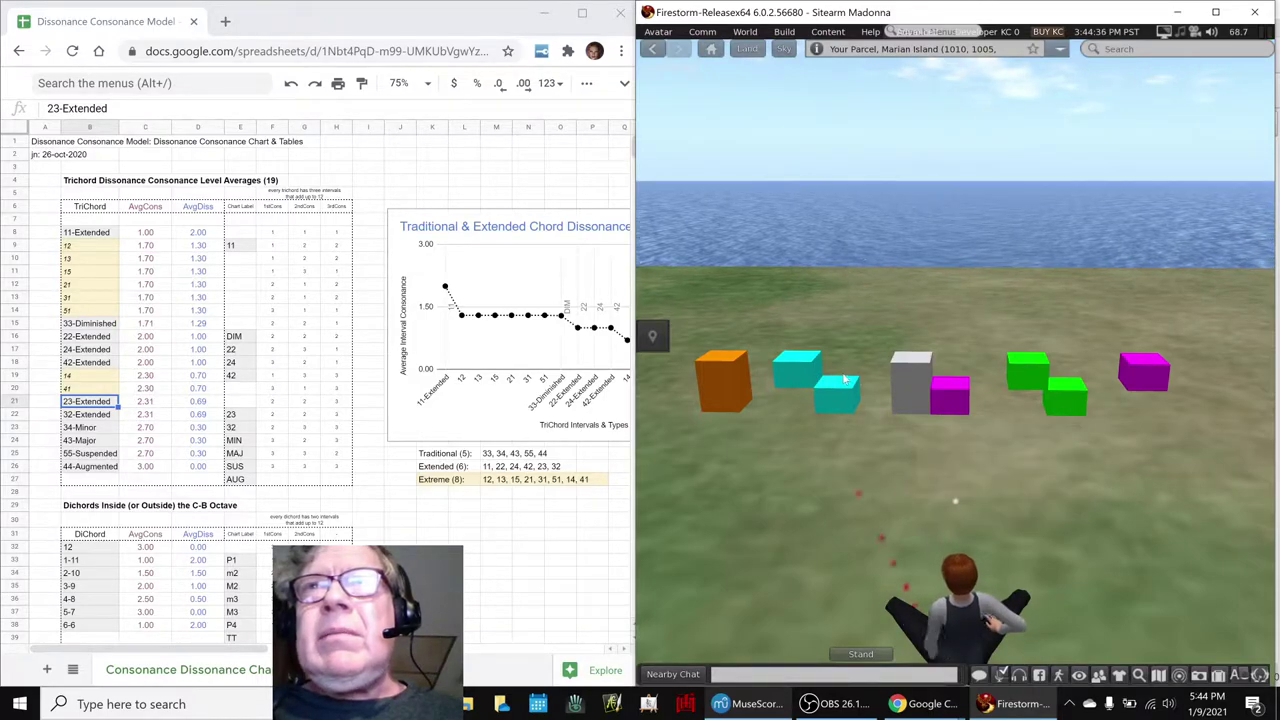
{"action": "left_click", "coordinate": [1069, 393]}
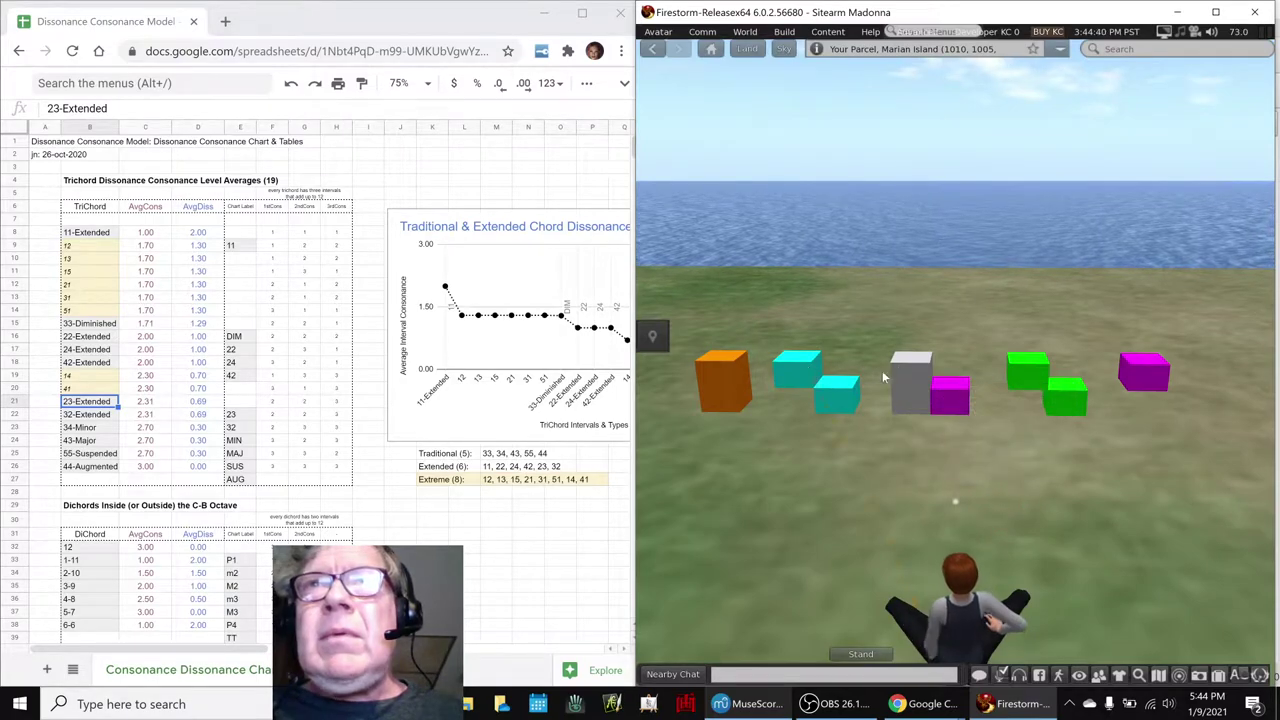
{"action": "left_click", "coordinate": [1063, 405]}
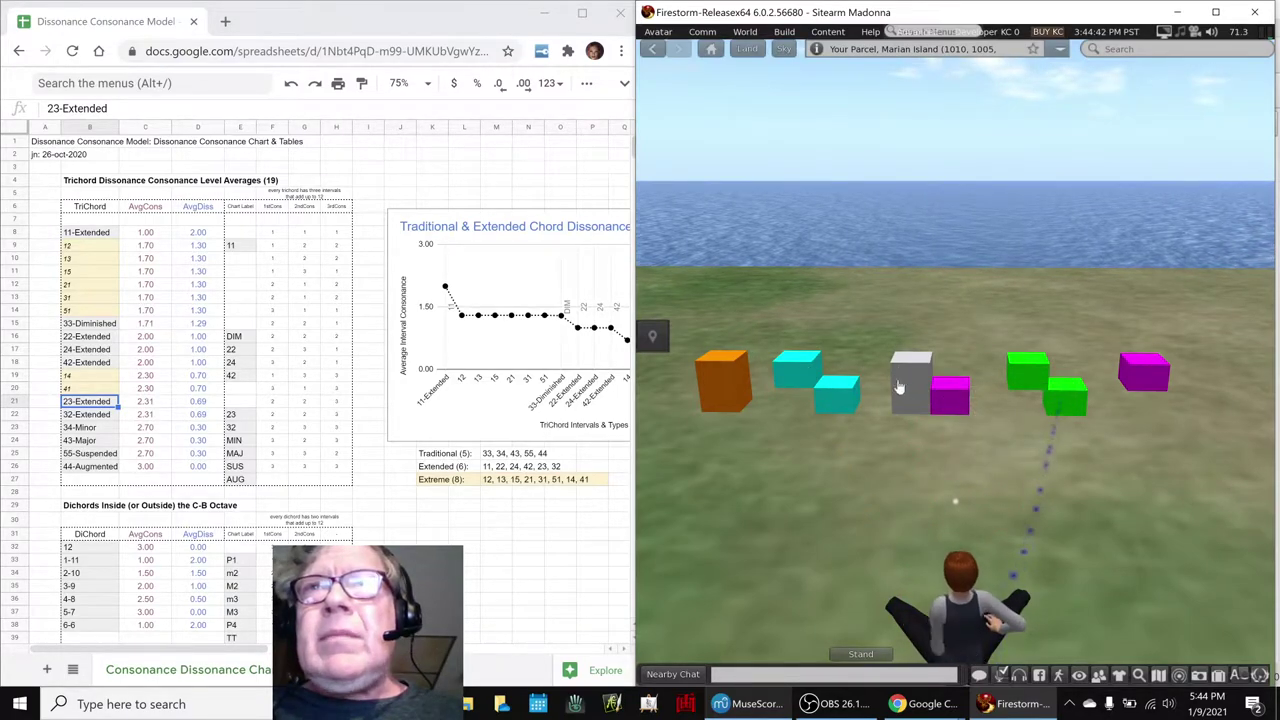
{"action": "left_click", "coordinate": [950, 395]}
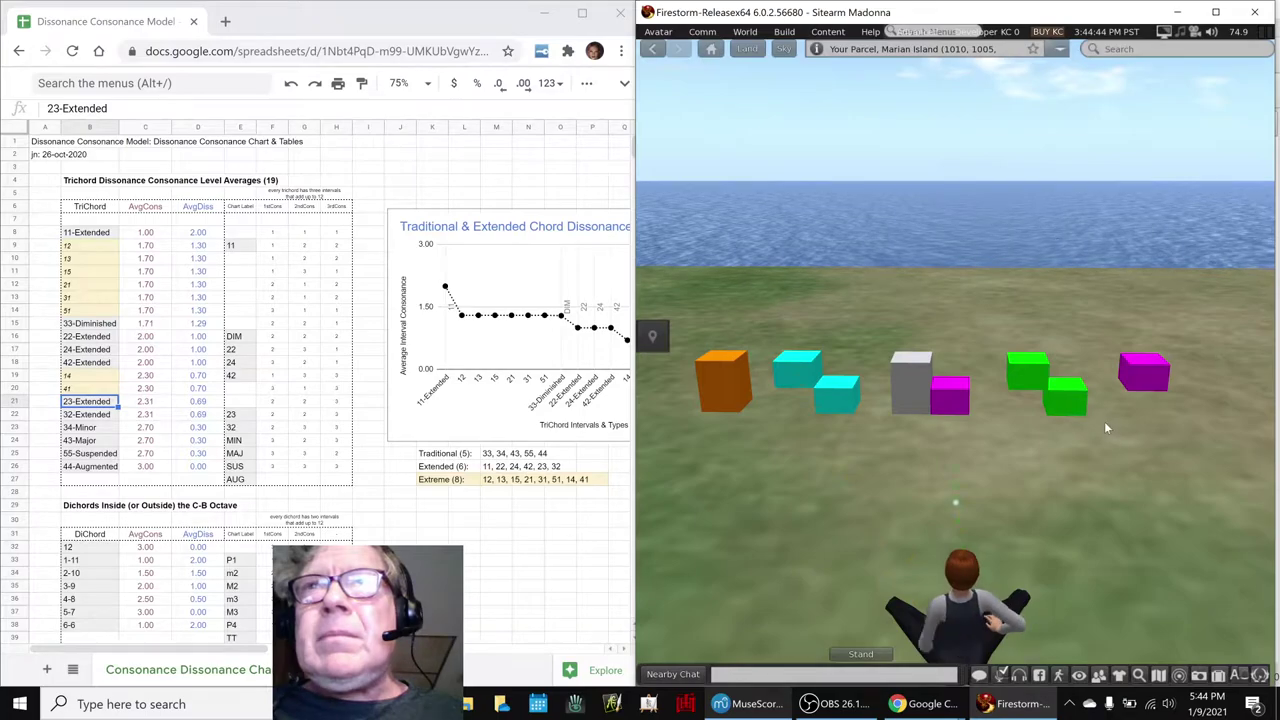
{"action": "left_click", "coordinate": [1075, 417]}
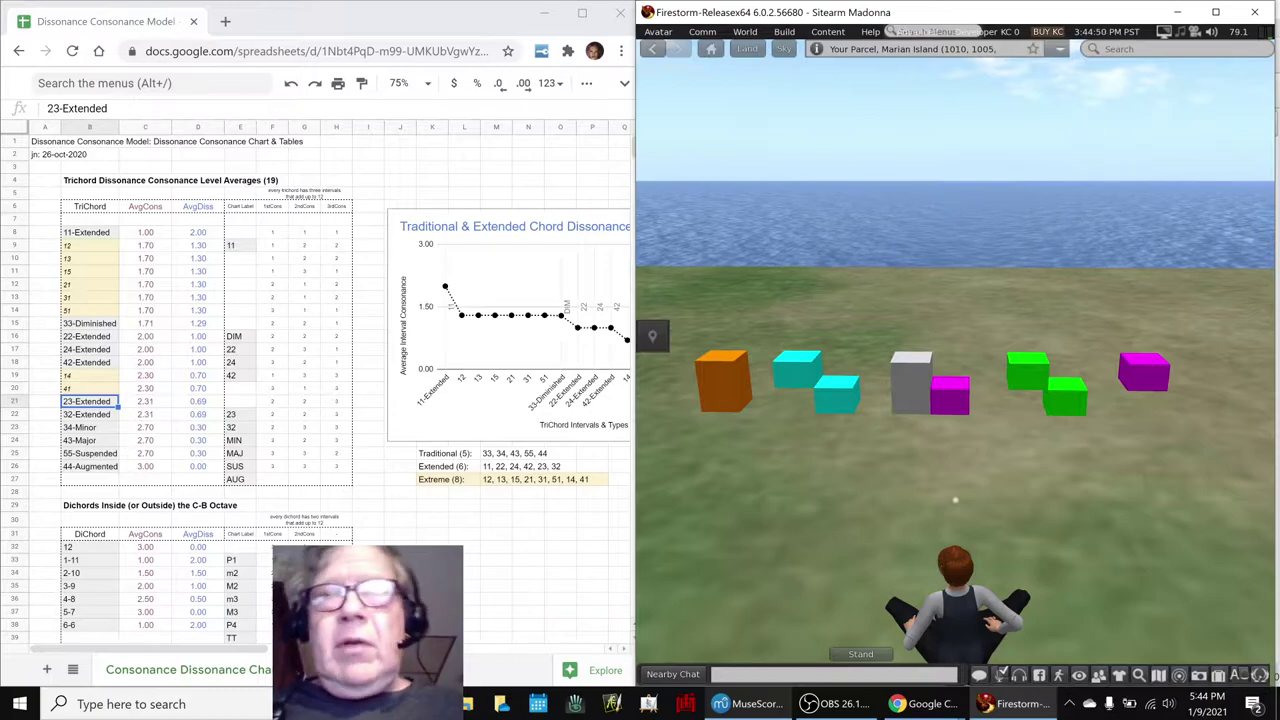
Step: Check the OBS Studio stream info, then bring up the Composing in Multiple Dimensions sheet
{"action": "left_click", "coordinate": [825, 704]}
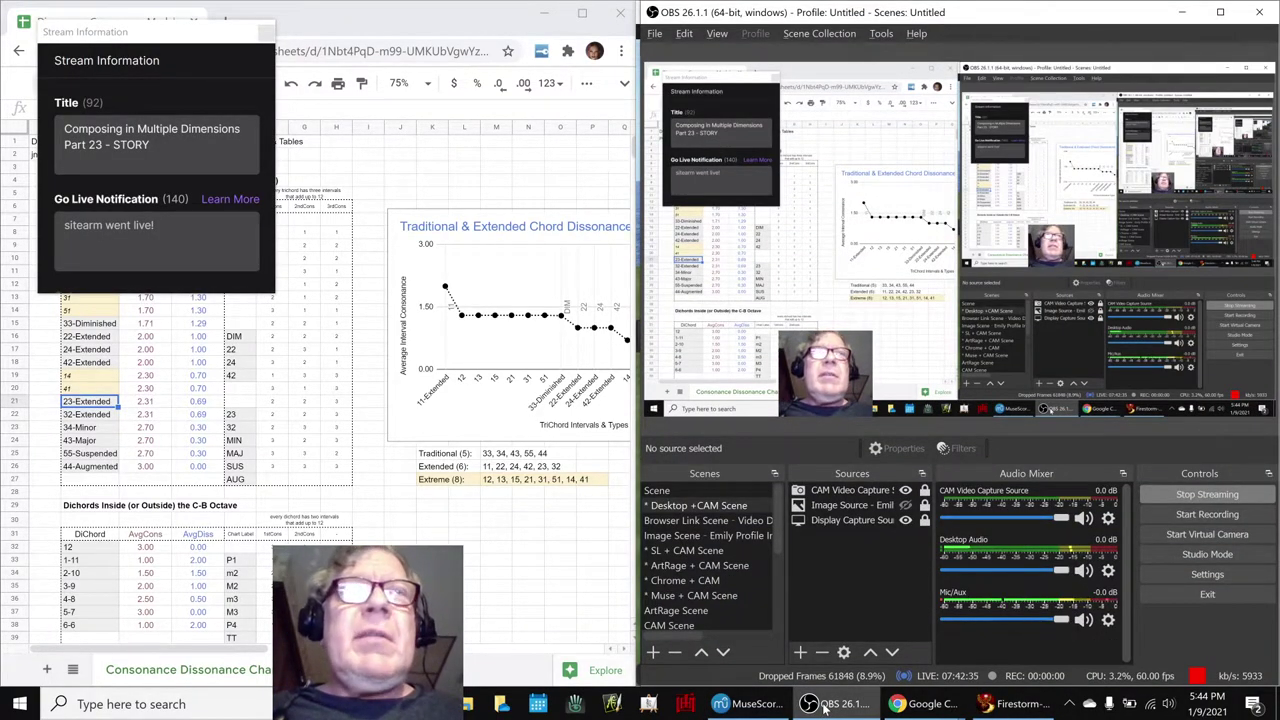
{"action": "left_click", "coordinate": [825, 704]}
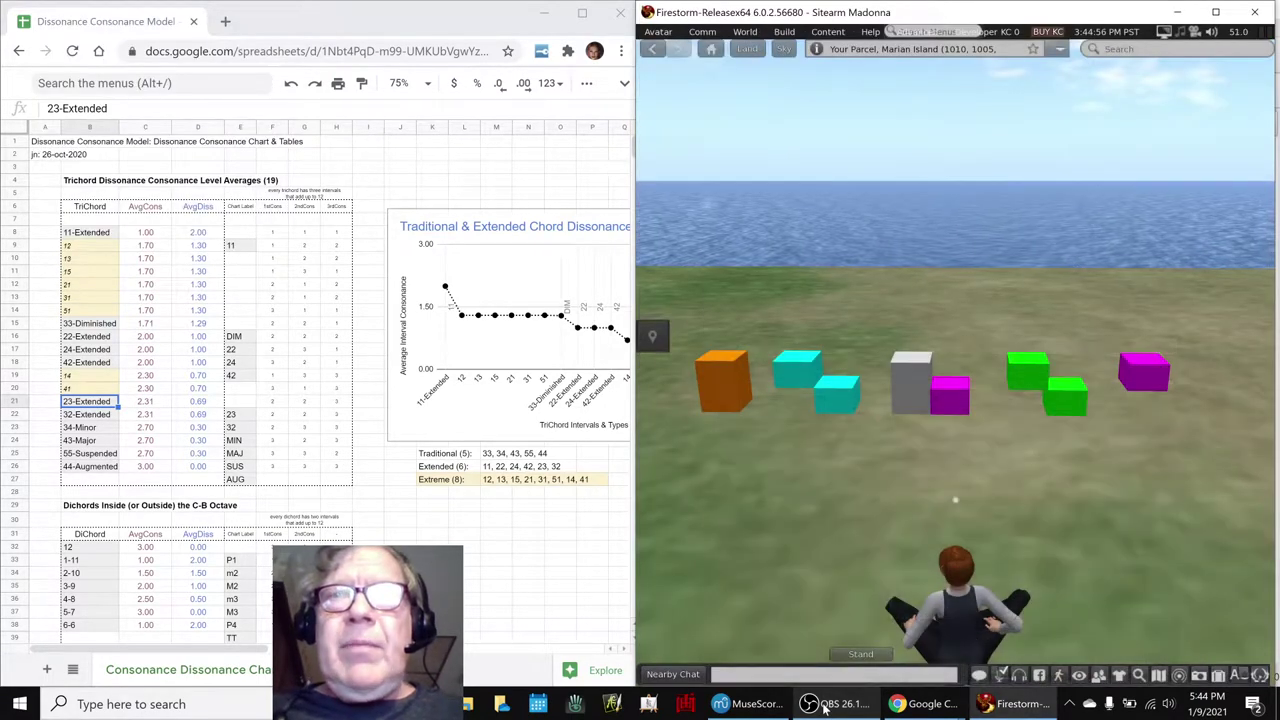
{"action": "mouse_move", "coordinate": [916, 706]}
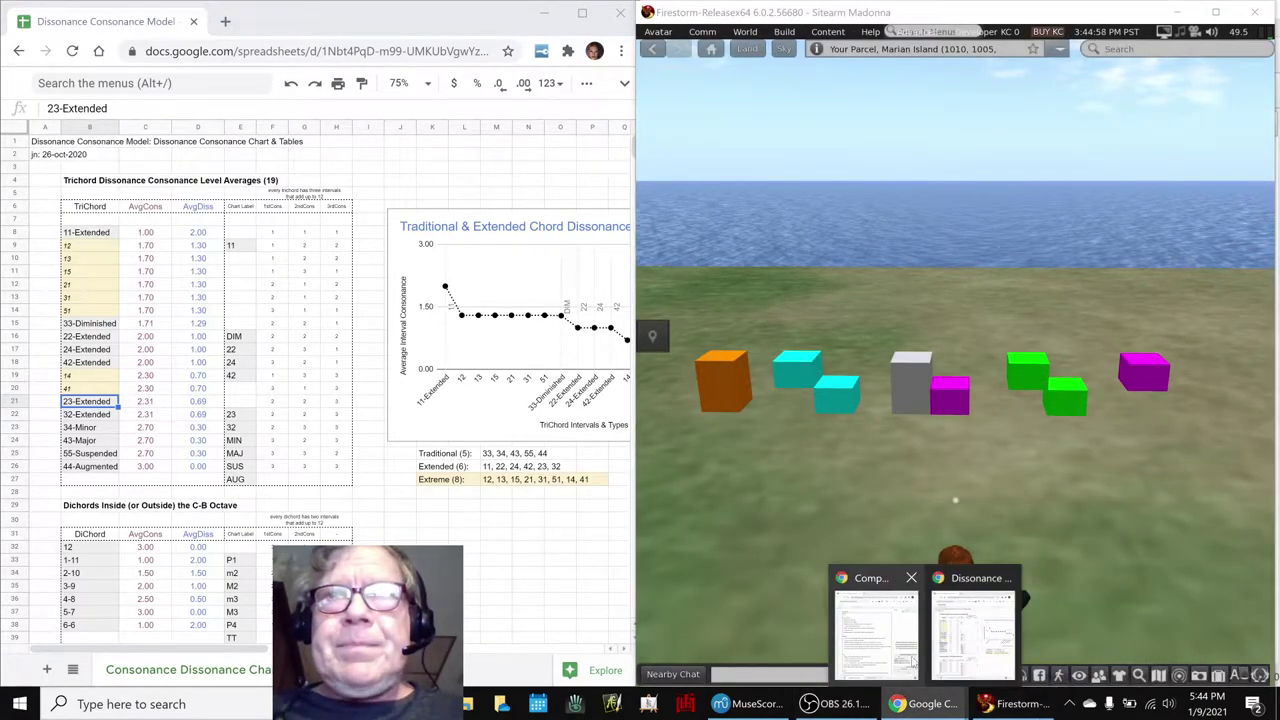
{"action": "mouse_move", "coordinate": [963, 645]}
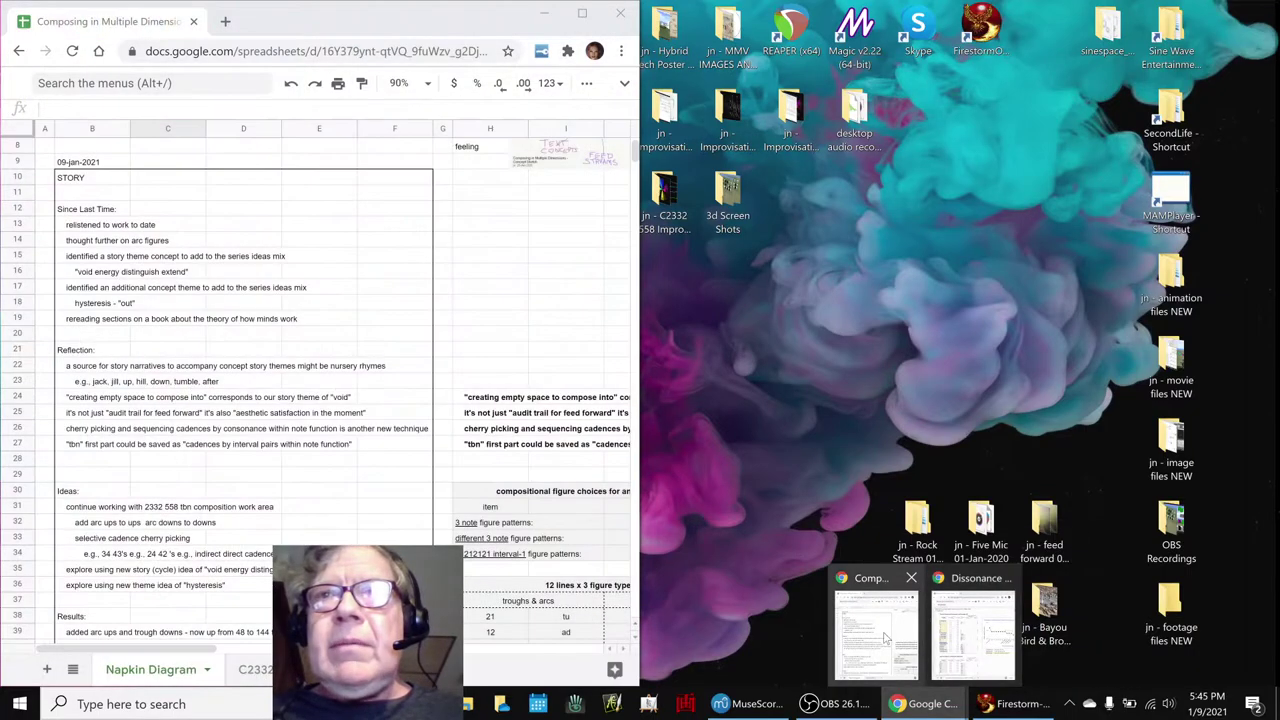
{"action": "left_click", "coordinate": [876, 632]}
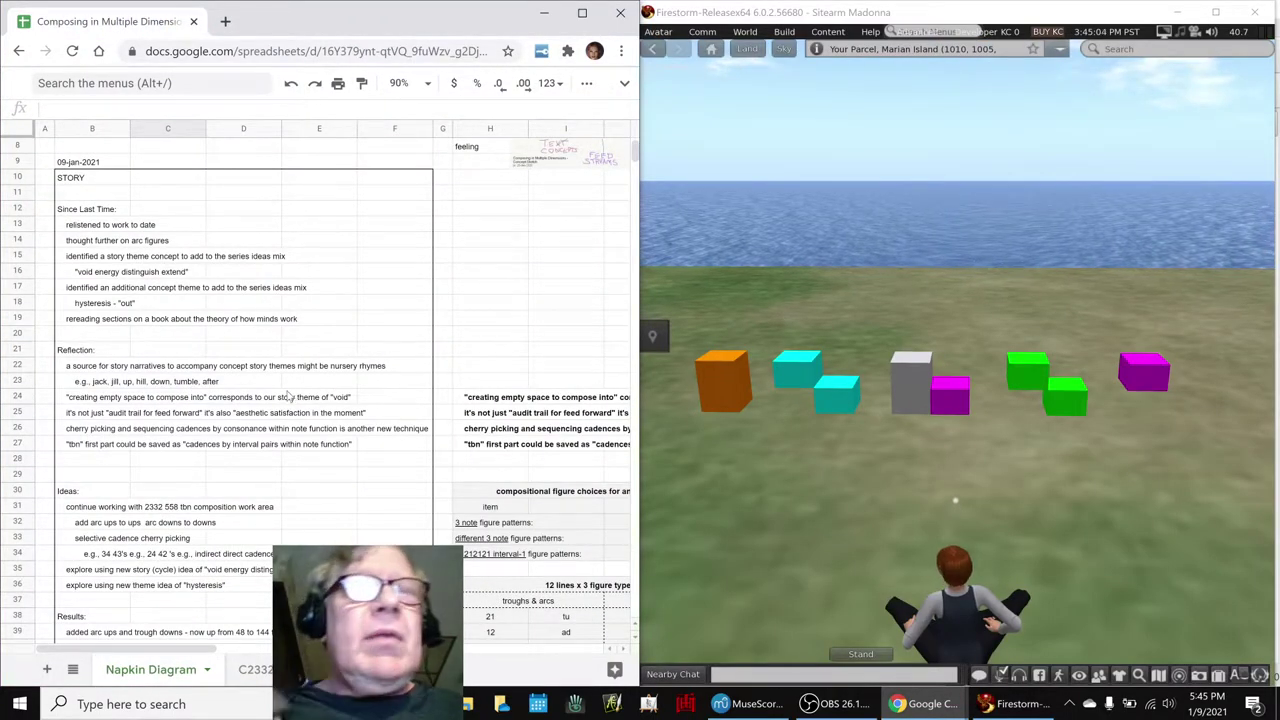
Step: In the notes sheet, point out the arc ups/trough downs and identified cadence sequences results
{"action": "scroll", "coordinate": [312, 428], "scroll_direction": "down", "scroll_amount": 5}
{"action": "scroll", "coordinate": [312, 428], "scroll_direction": "down", "scroll_amount": 3}
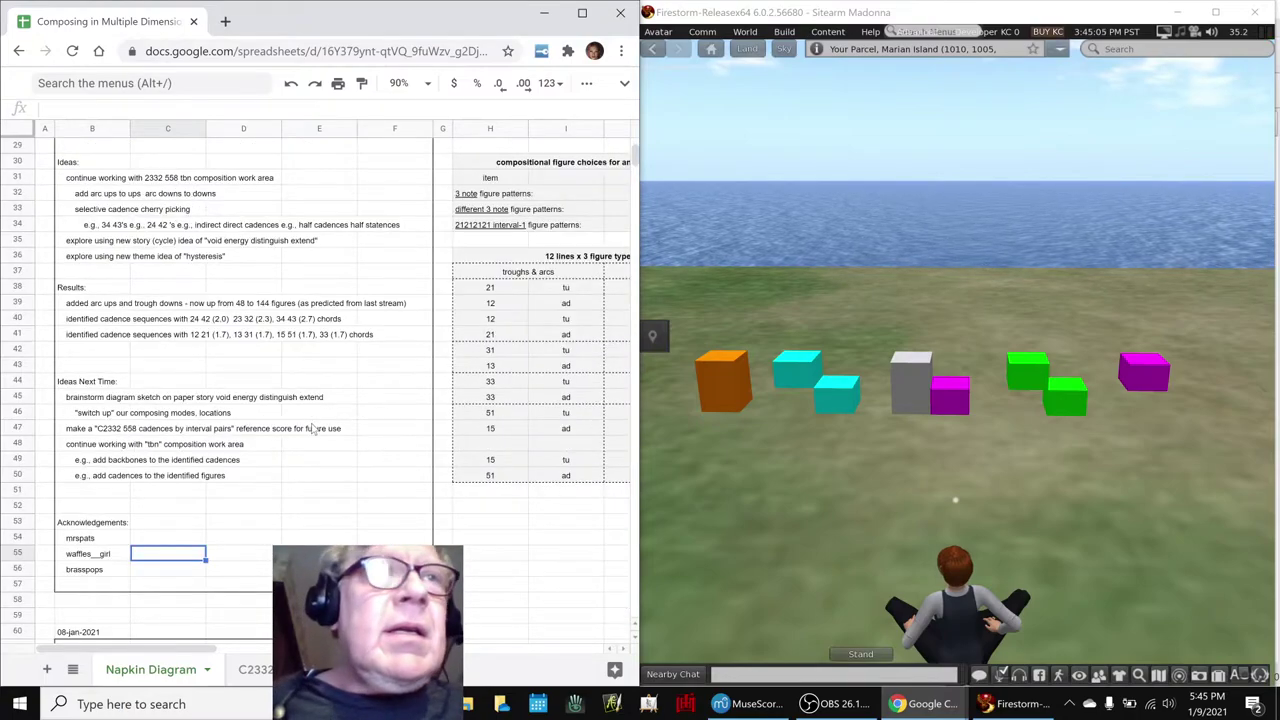
{"action": "left_click", "coordinate": [123, 306]}
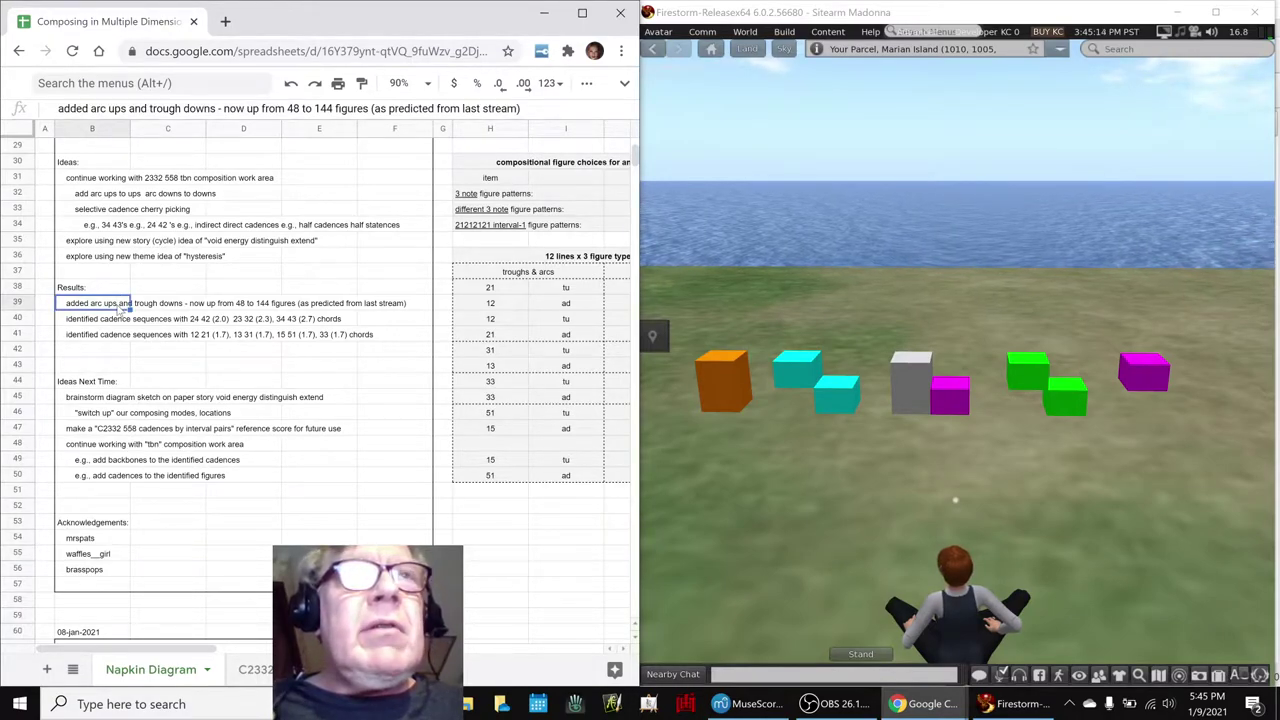
{"action": "left_click", "coordinate": [104, 323]}
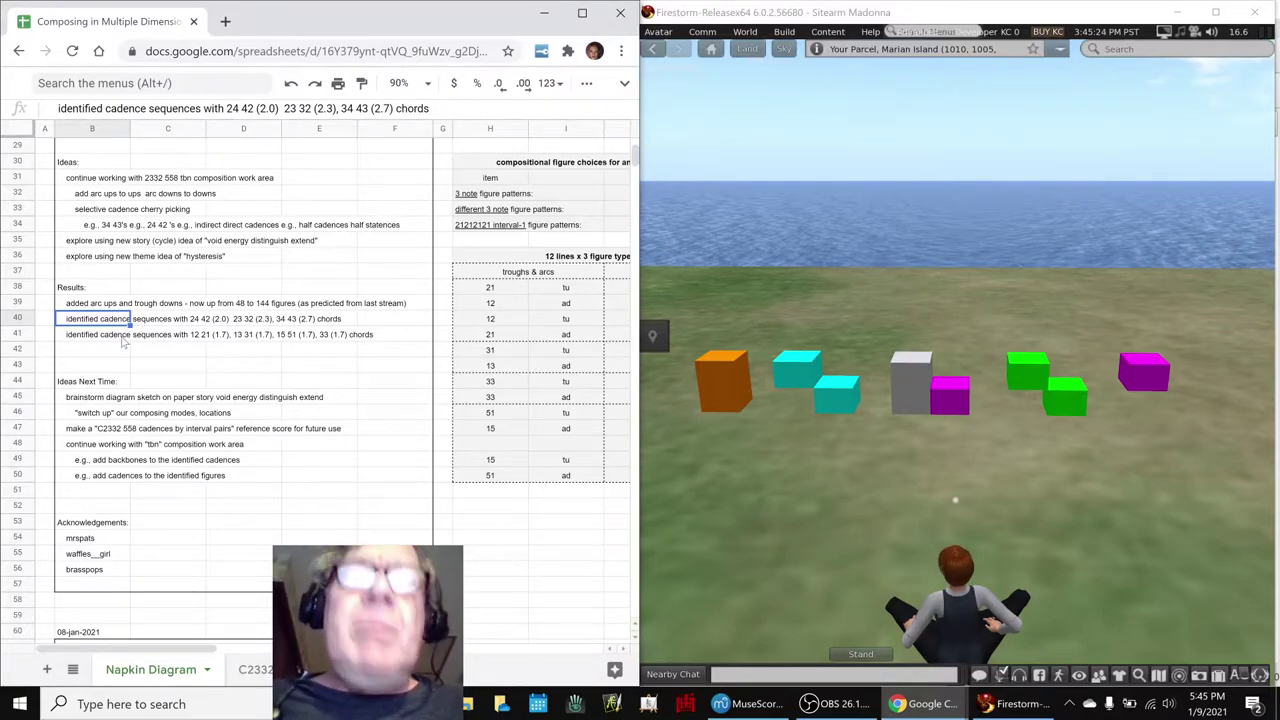
Step: Mark trichords 12 through 33-Diminished (B9:B15) in the Dissonance Consonance Model sheet
{"action": "key", "text": "alt+Tab"}
{"action": "key", "text": "alt+Tab"}
{"action": "key", "text": "alt+Tab"}
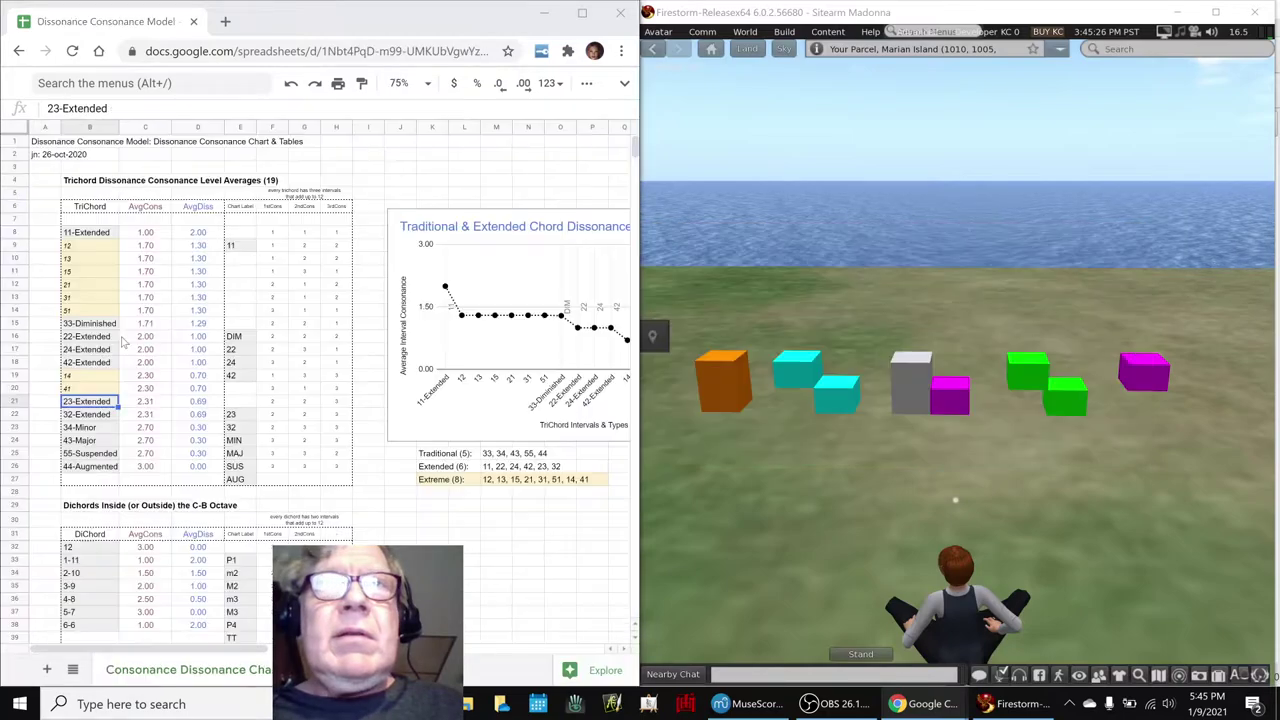
{"action": "left_click", "coordinate": [82, 250]}
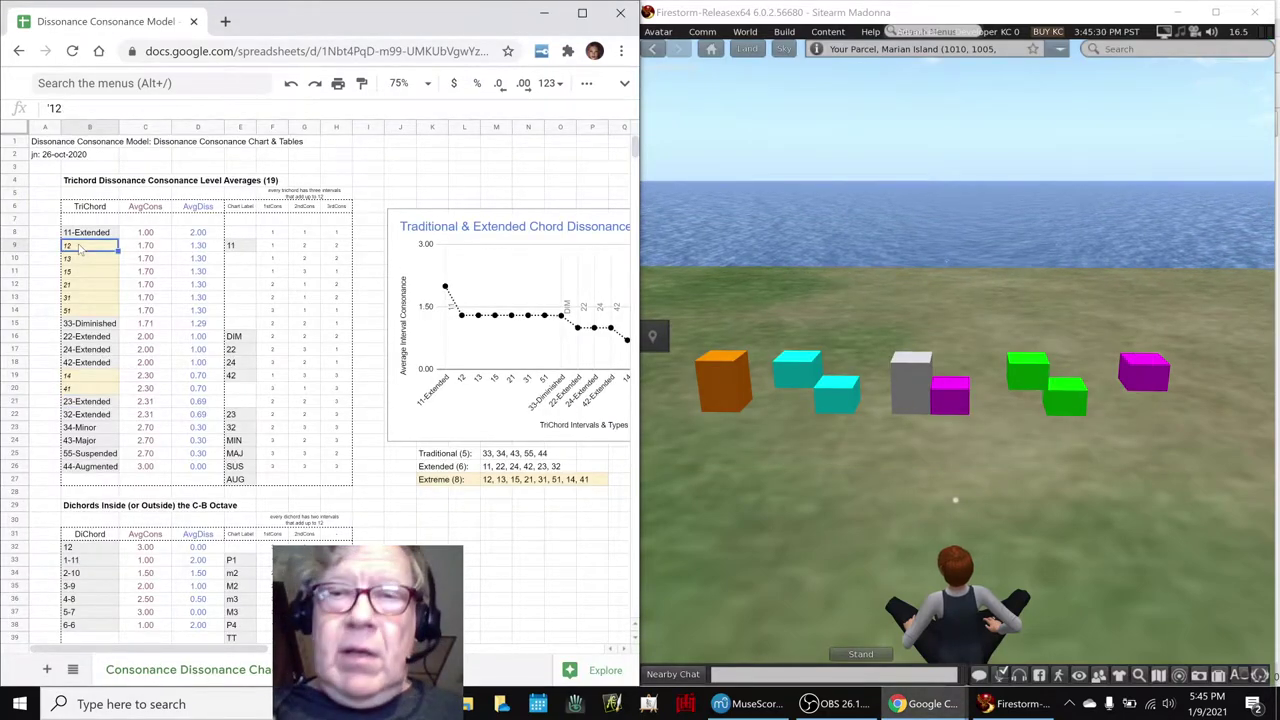
{"action": "left_click", "coordinate": [83, 313], "text": "shift"}
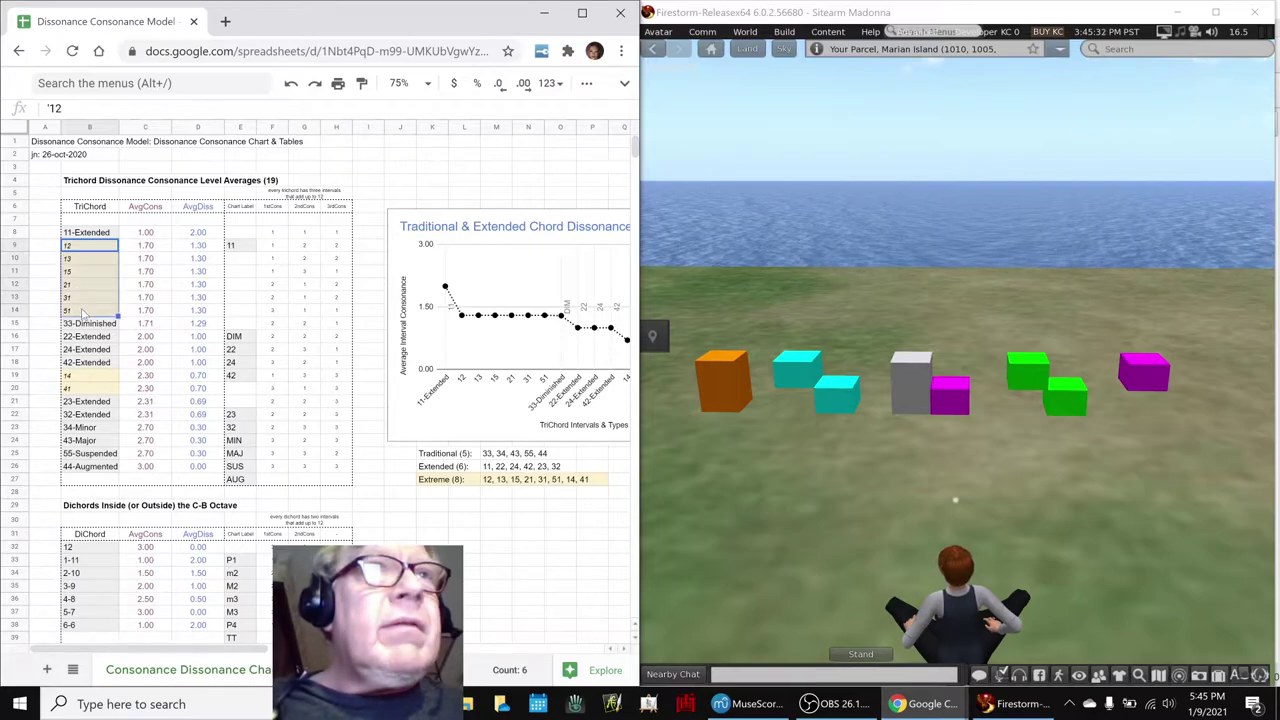
{"action": "left_click", "coordinate": [80, 325], "text": "shift"}
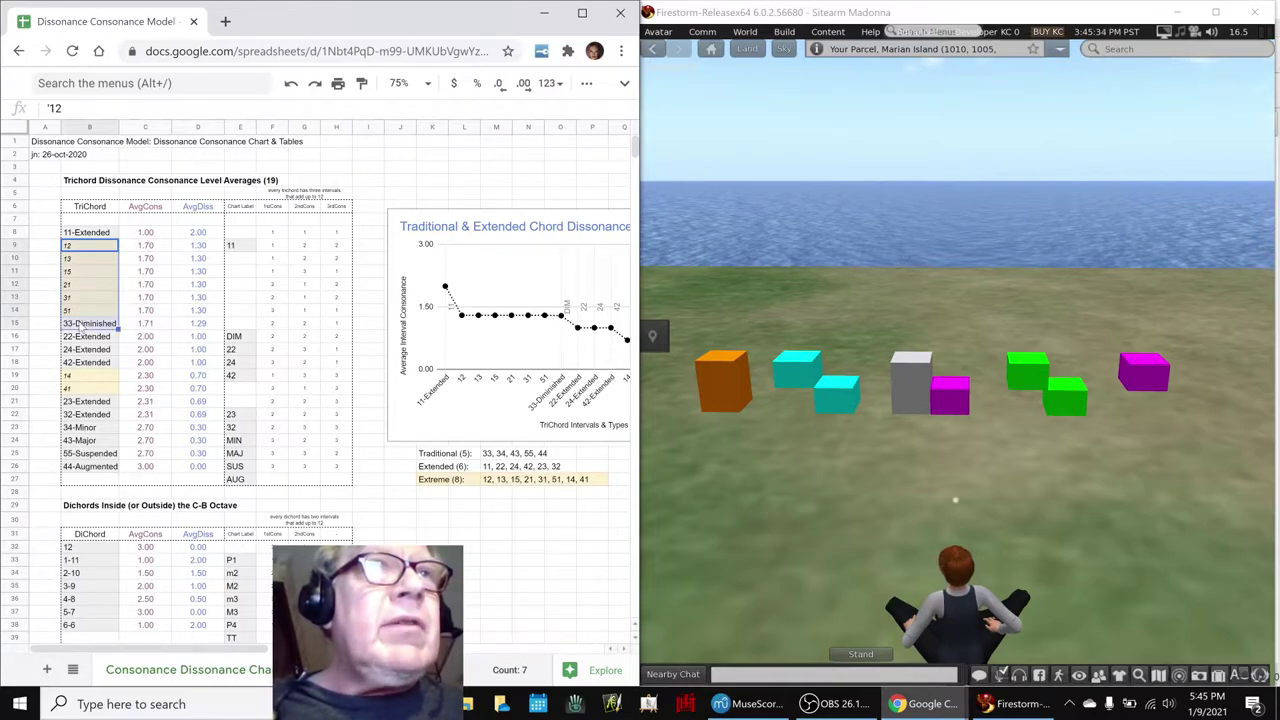
Step: In MuseScore, play the score from the first 12 21 cadence measure, then stop
{"action": "mouse_move", "coordinate": [745, 704]}
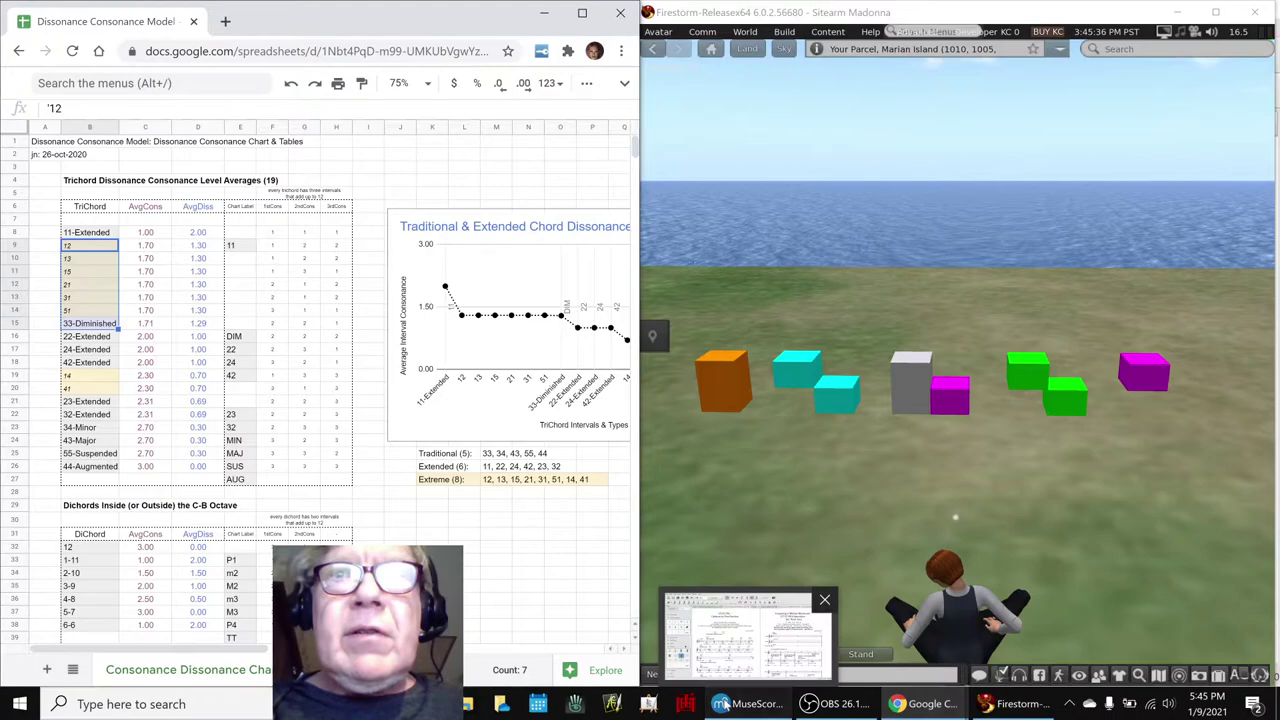
{"action": "left_click", "coordinate": [760, 640]}
{"action": "left_click", "coordinate": [873, 482]}
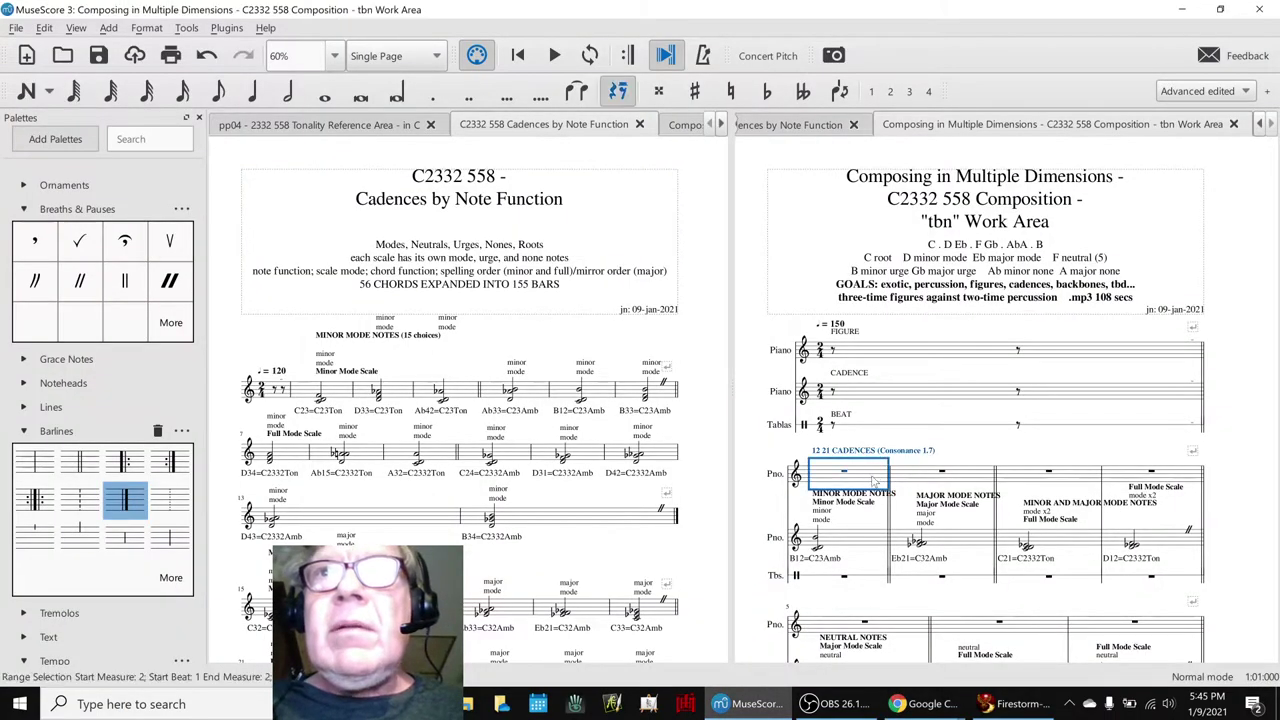
{"action": "key", "text": "space"}
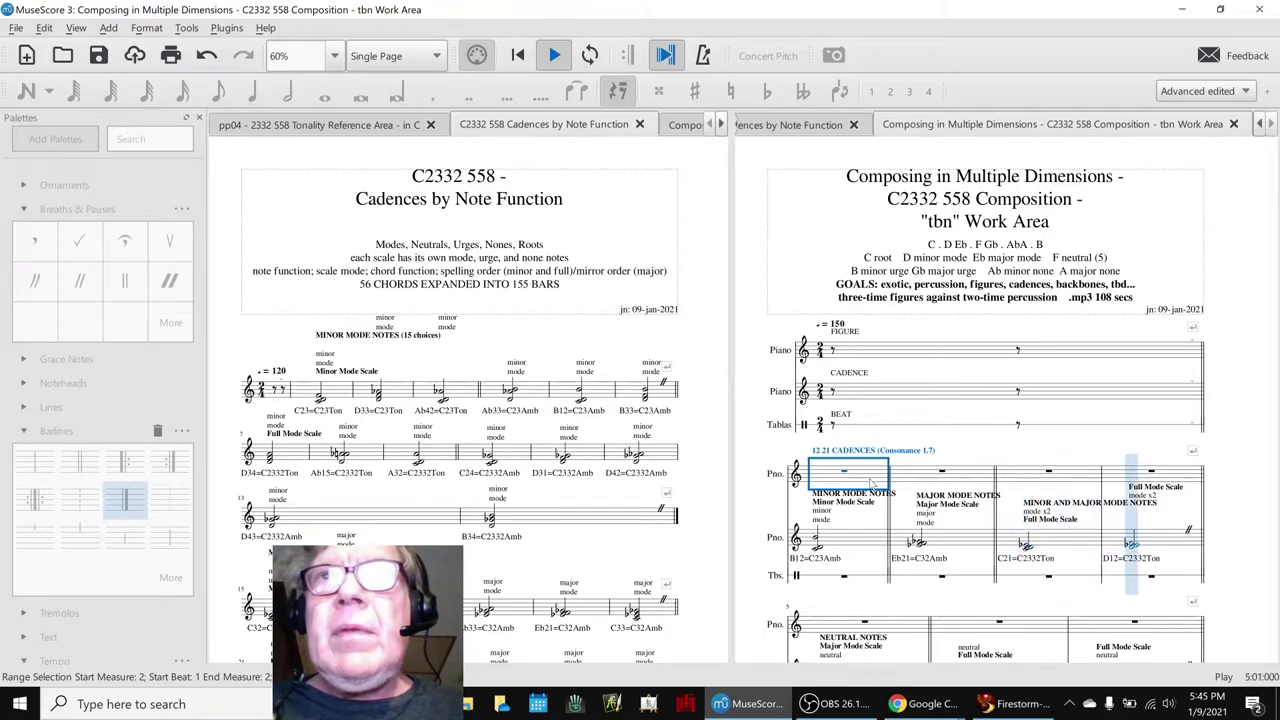
{"action": "key", "text": "space"}
Step: Back in the consonance model, mark the 23-Extended through 43-Major trichords (B21:B24)
{"action": "key", "text": "alt+Tab"}
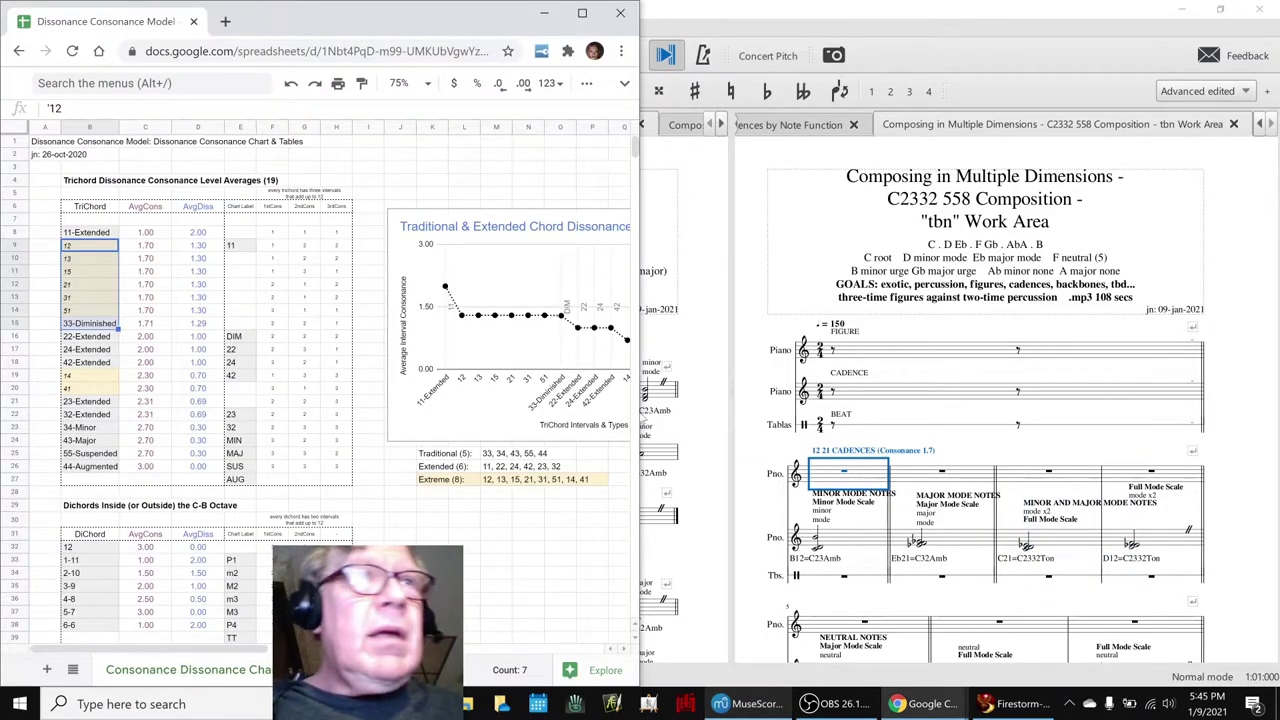
{"action": "left_click", "coordinate": [104, 430]}
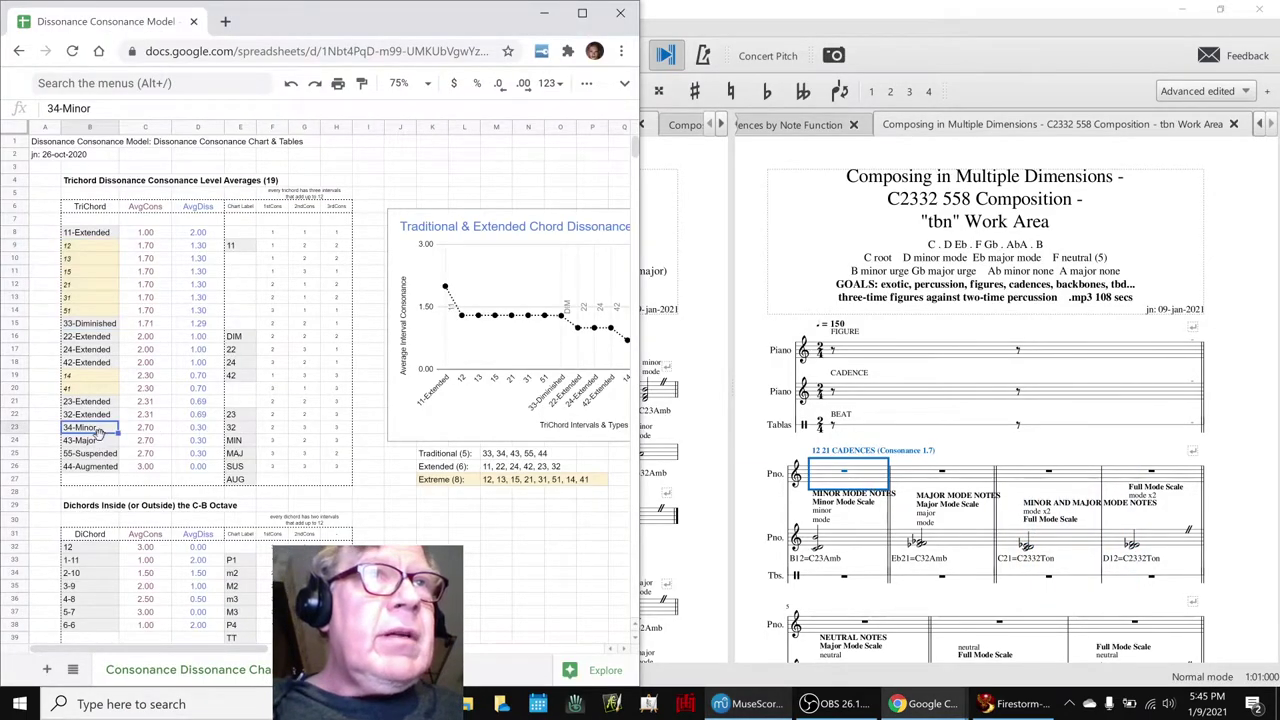
{"action": "left_click", "coordinate": [102, 403]}
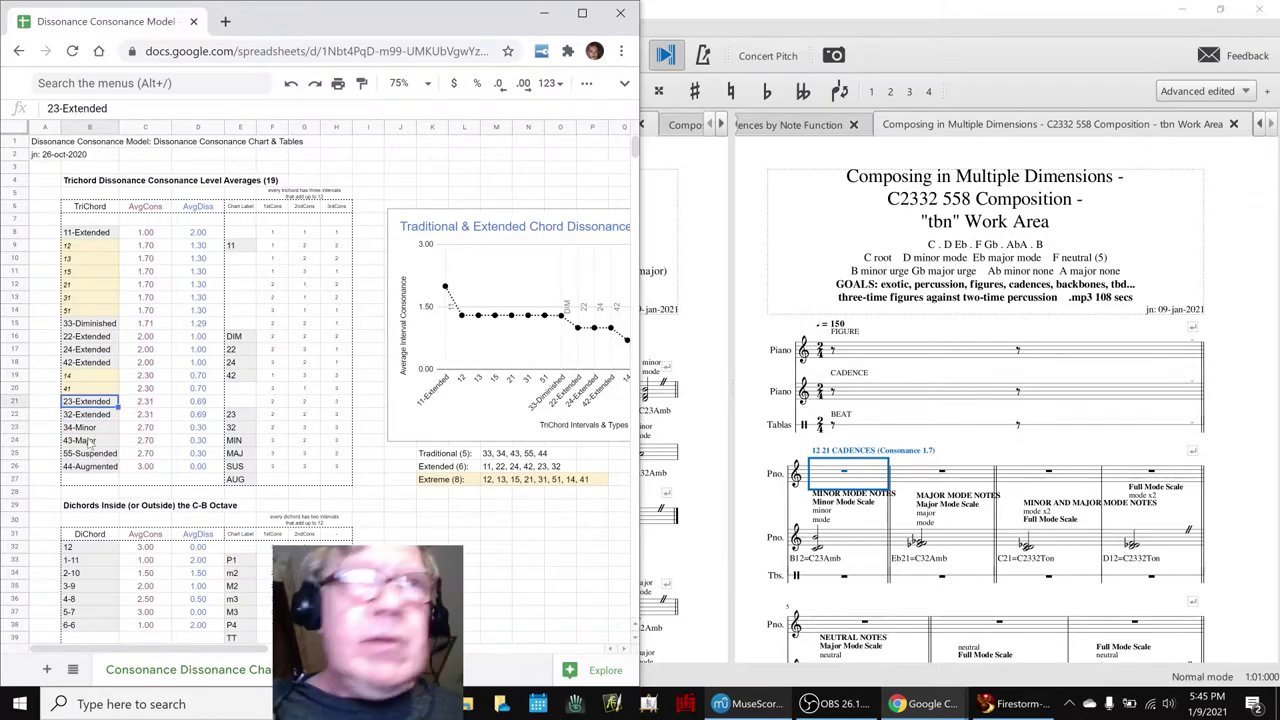
{"action": "left_click", "coordinate": [95, 441], "text": "shift"}
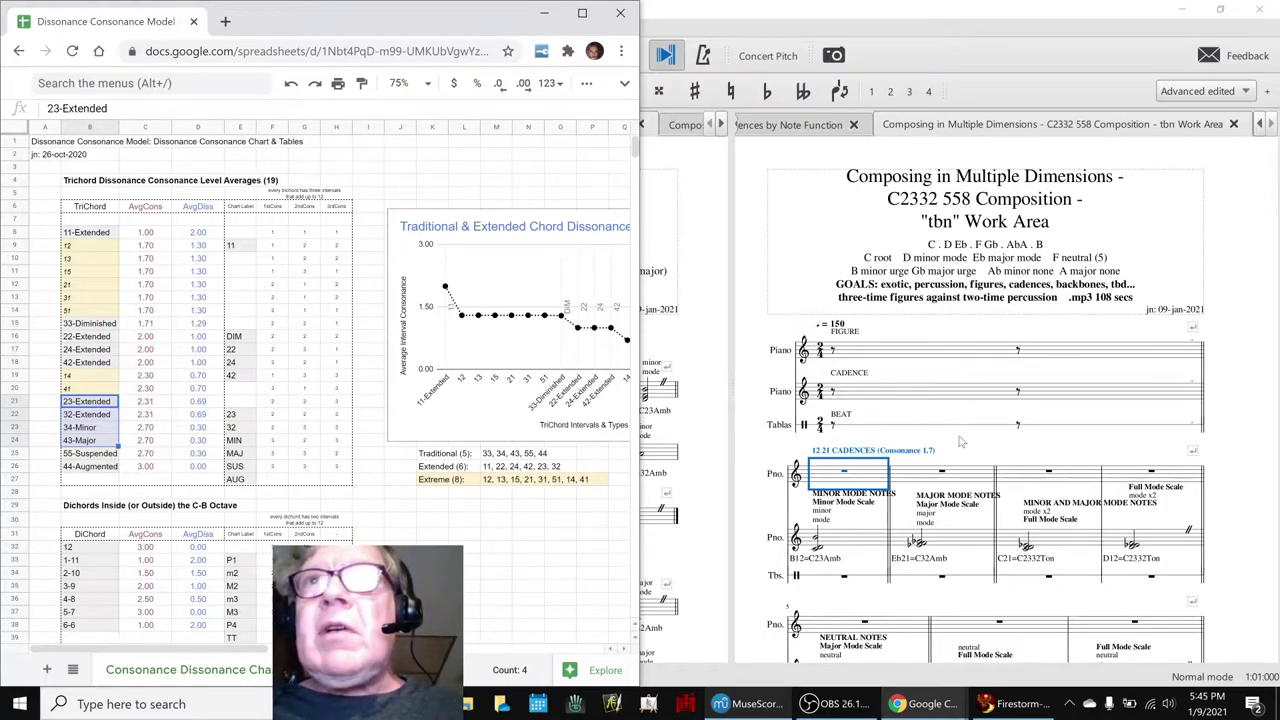
{"action": "scroll", "coordinate": [962, 440], "scroll_direction": "down", "scroll_amount": 10}
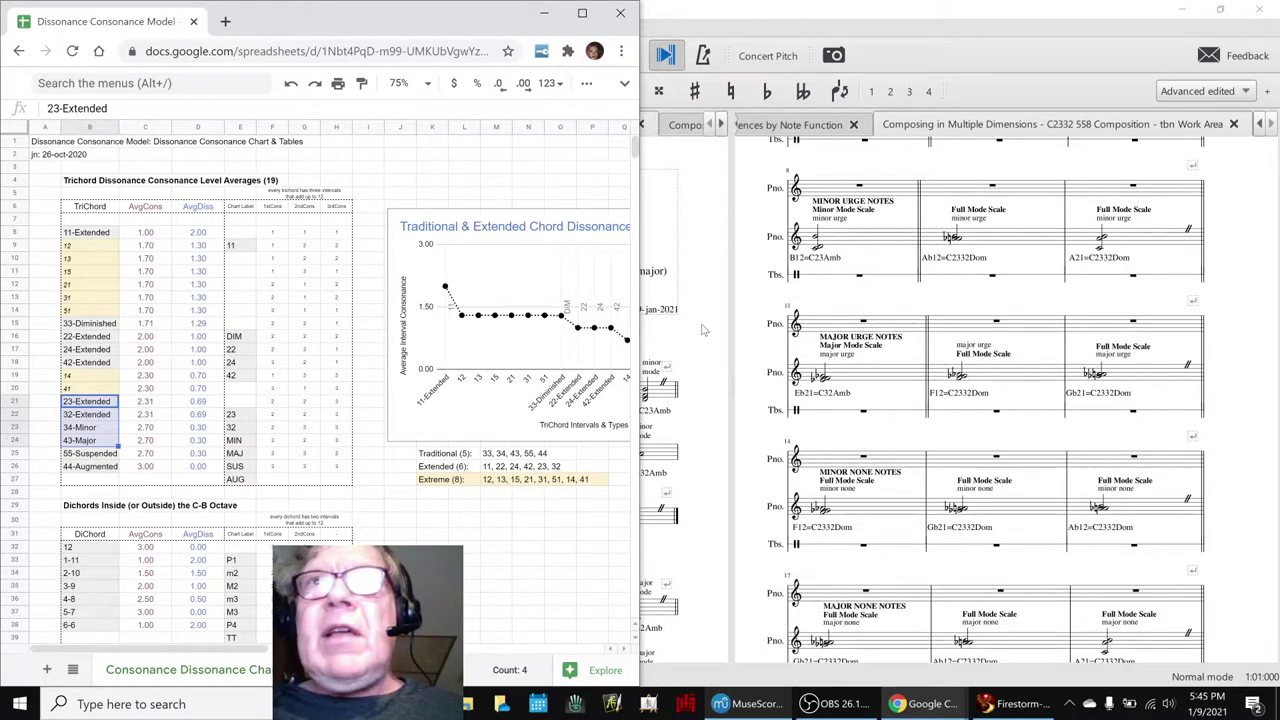
Step: Flip between the pp04 Tonality Reference Area and Cadences by Note Function scores, ending on tbn Work Area
{"action": "left_click", "coordinate": [703, 330]}
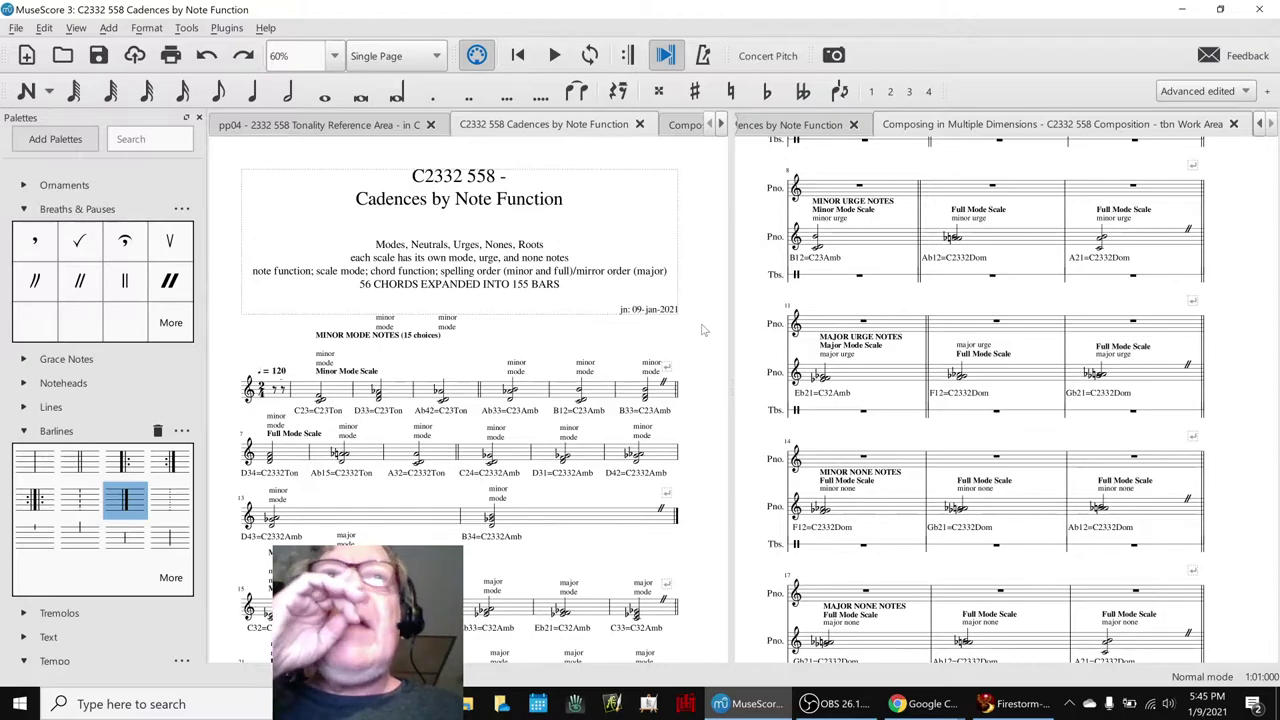
{"action": "left_click", "coordinate": [354, 125]}
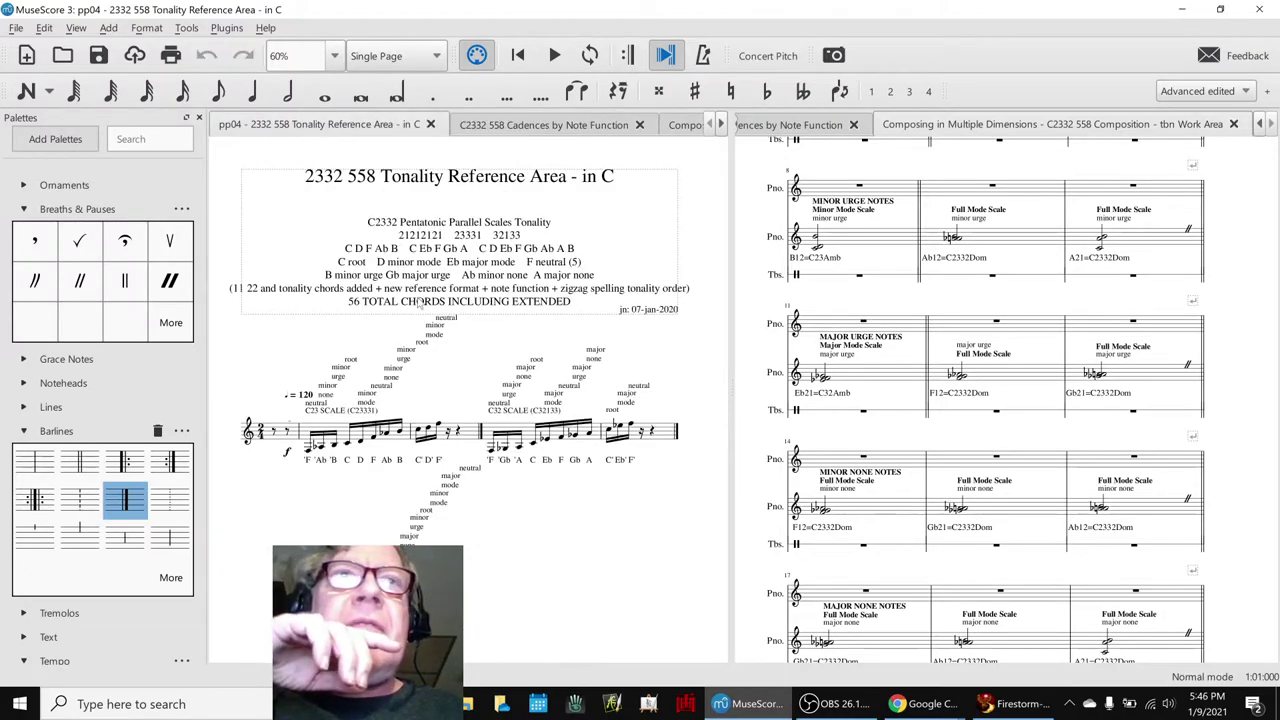
{"action": "scroll", "coordinate": [418, 303], "scroll_direction": "down", "scroll_amount": 6}
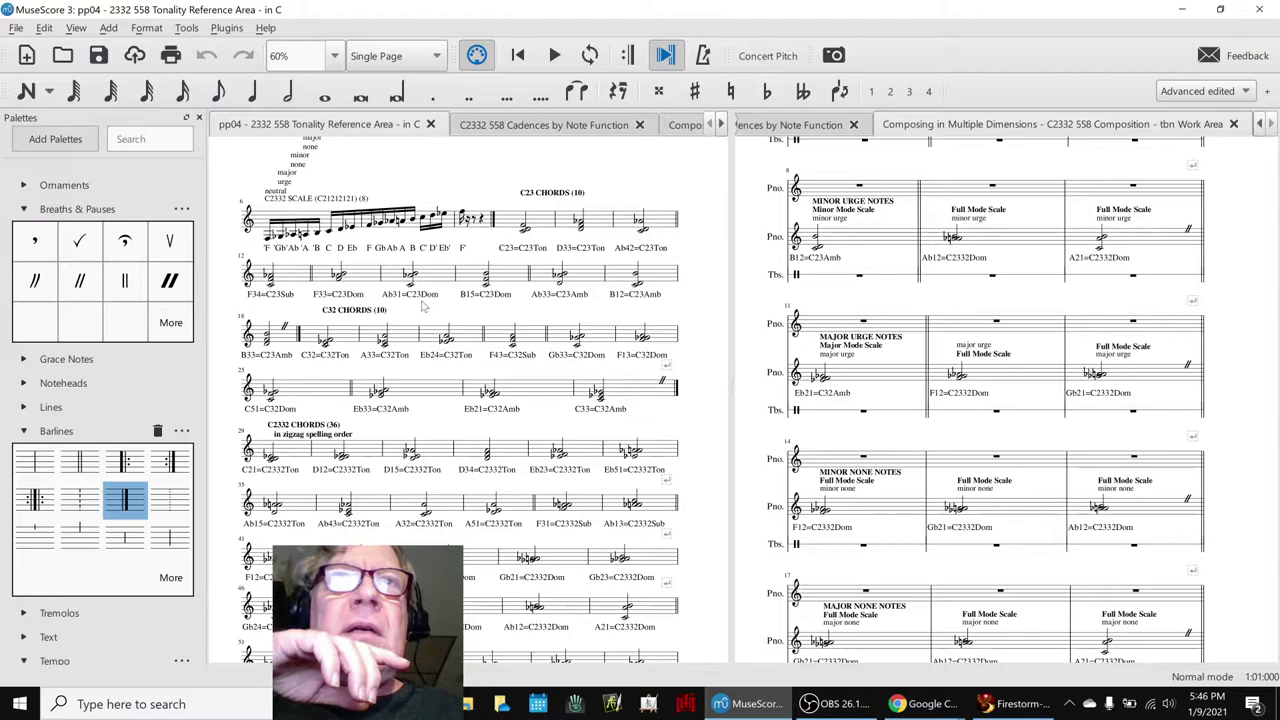
{"action": "scroll", "coordinate": [422, 308], "scroll_direction": "up", "scroll_amount": 5}
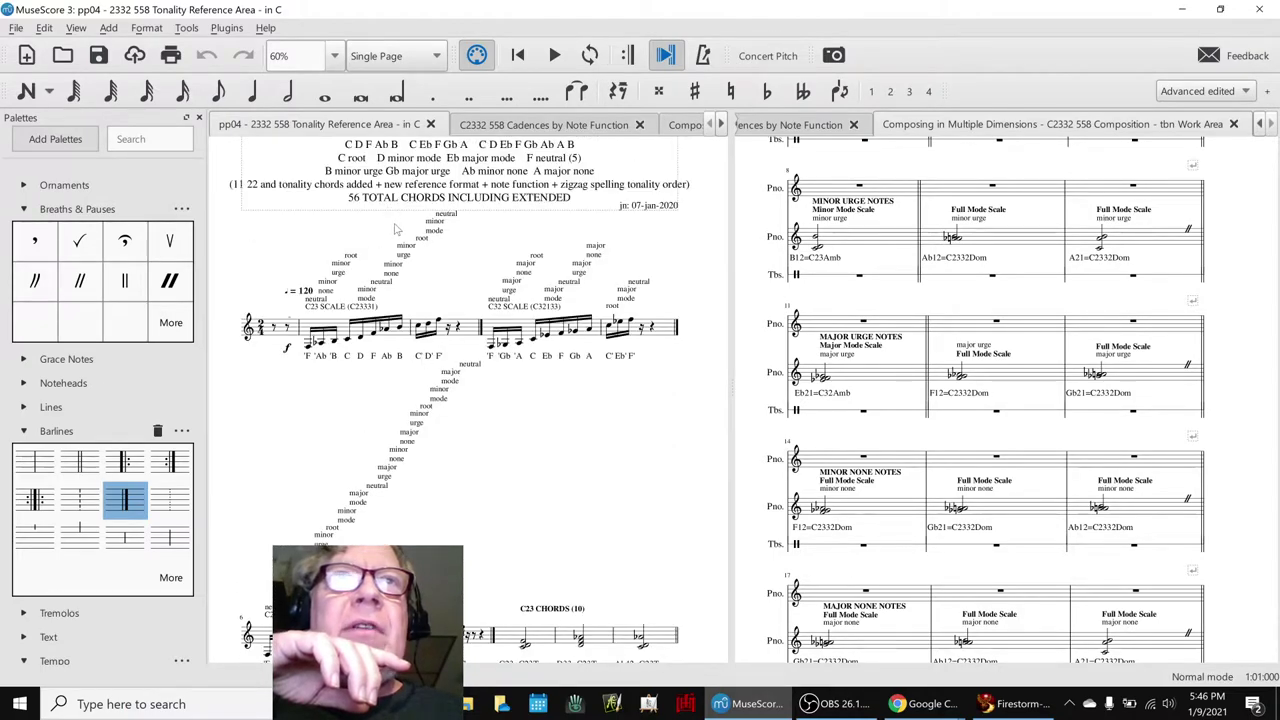
{"action": "left_click", "coordinate": [487, 125]}
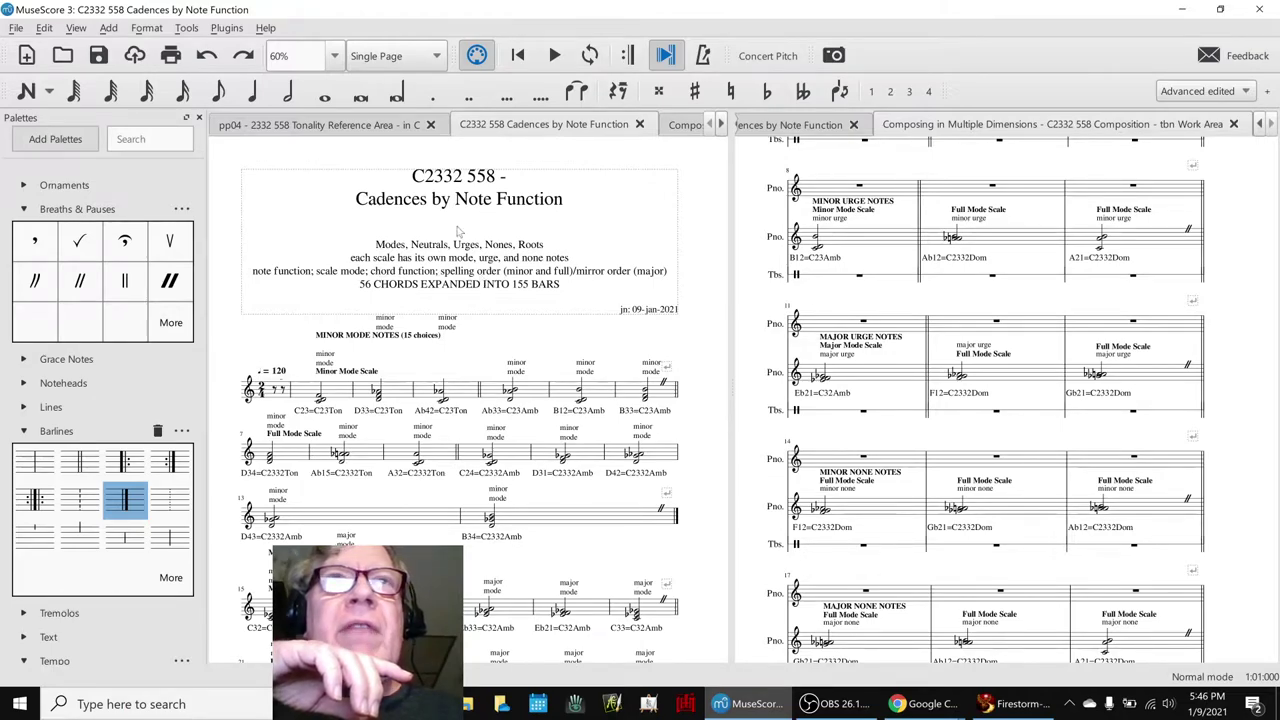
{"action": "left_click", "coordinate": [381, 127]}
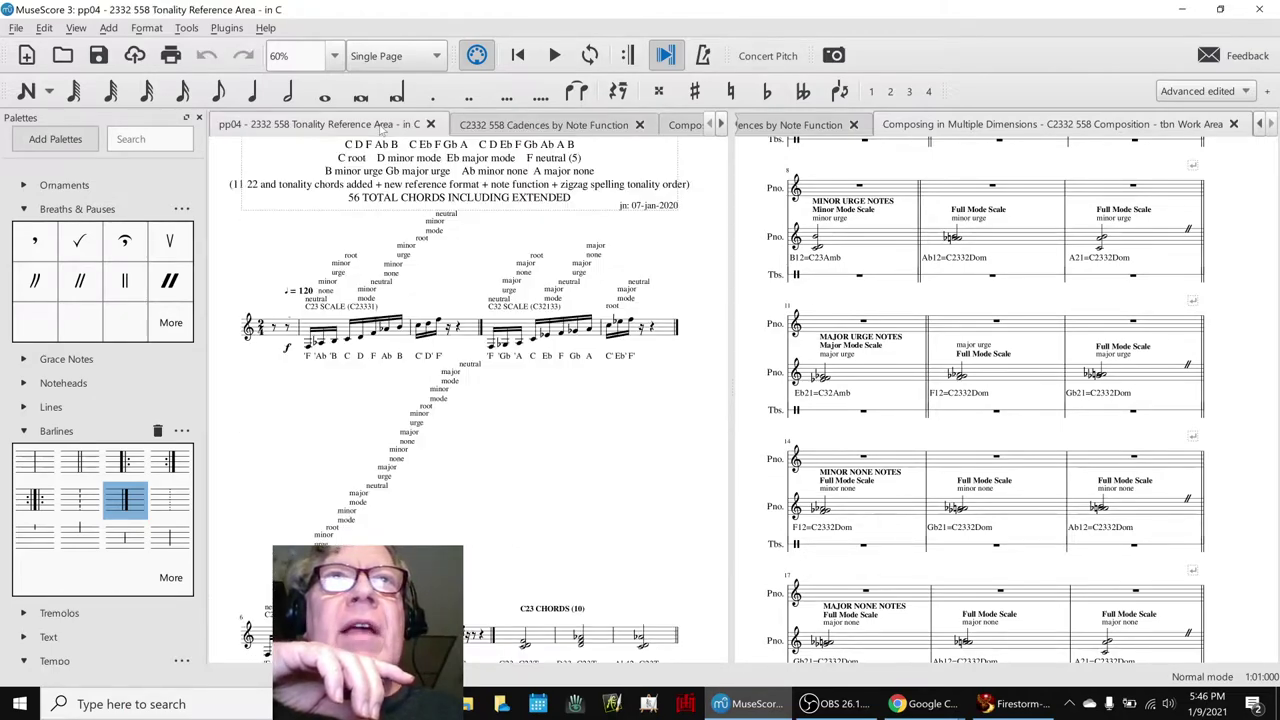
{"action": "left_click", "coordinate": [508, 127]}
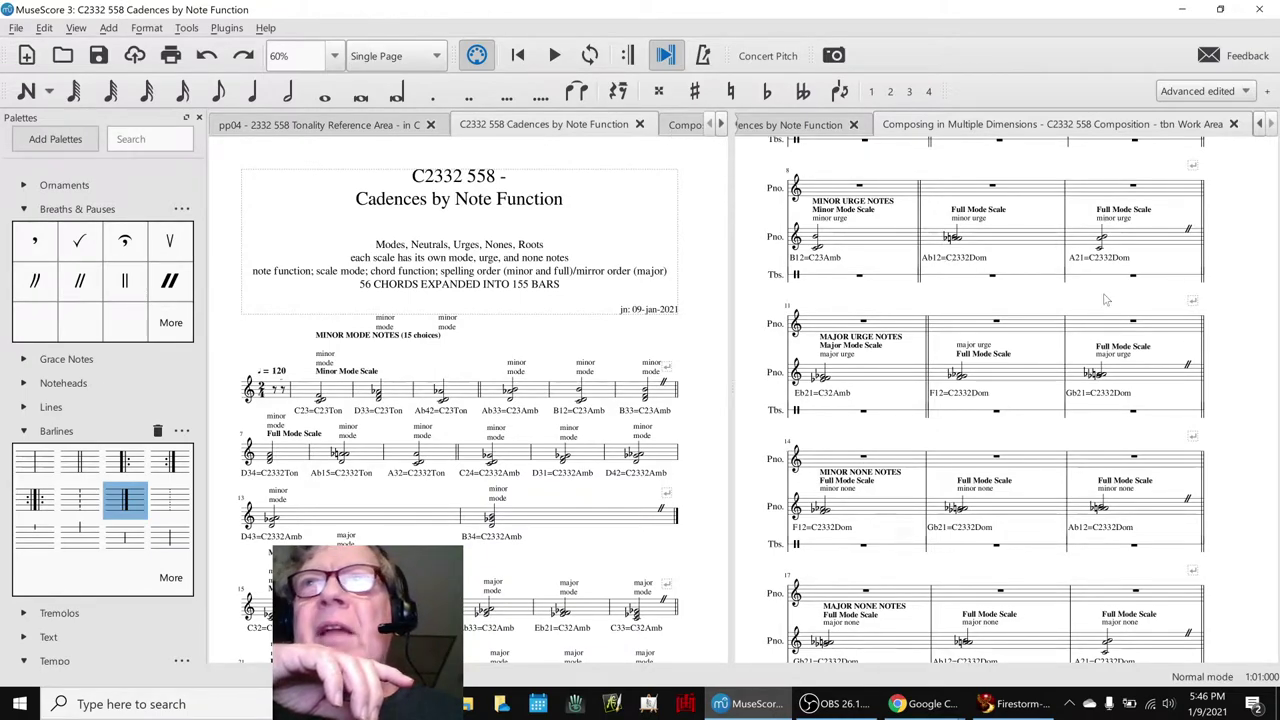
{"action": "left_click", "coordinate": [681, 126]}
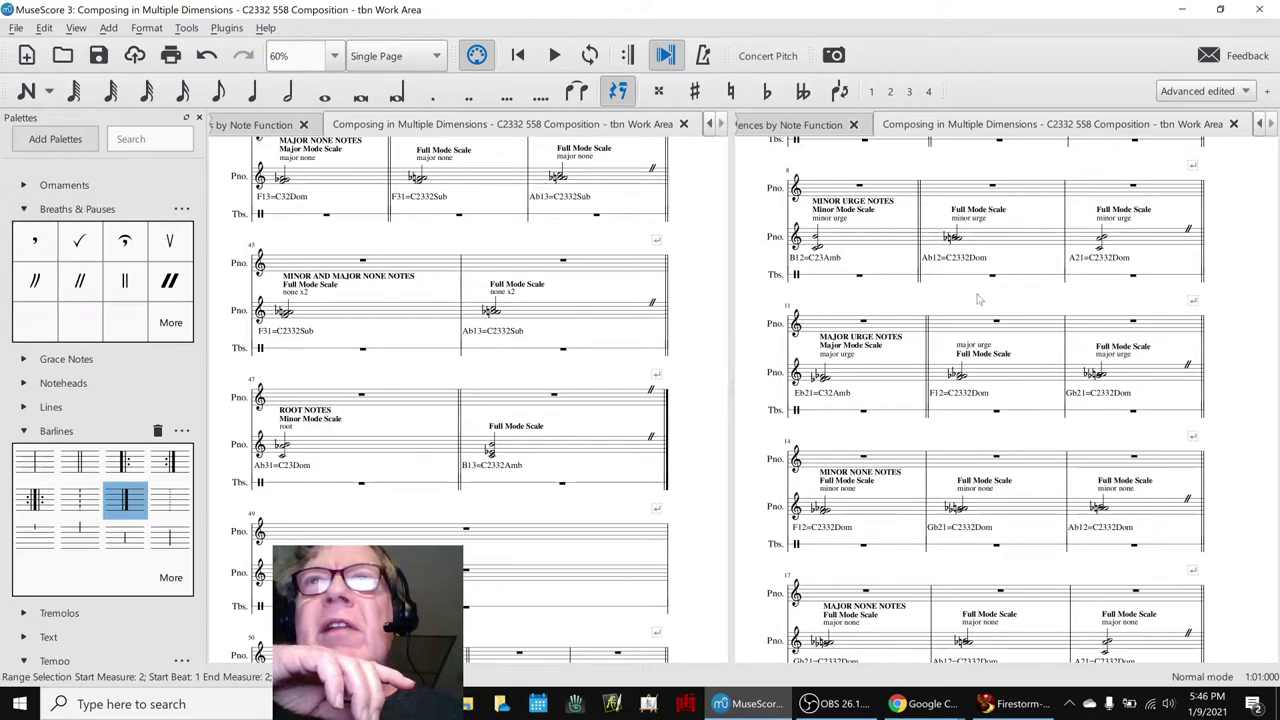
Step: Clear the selection and scroll down to the Troughs & Arcs figures at measure 163
{"action": "key", "text": "Escape"}
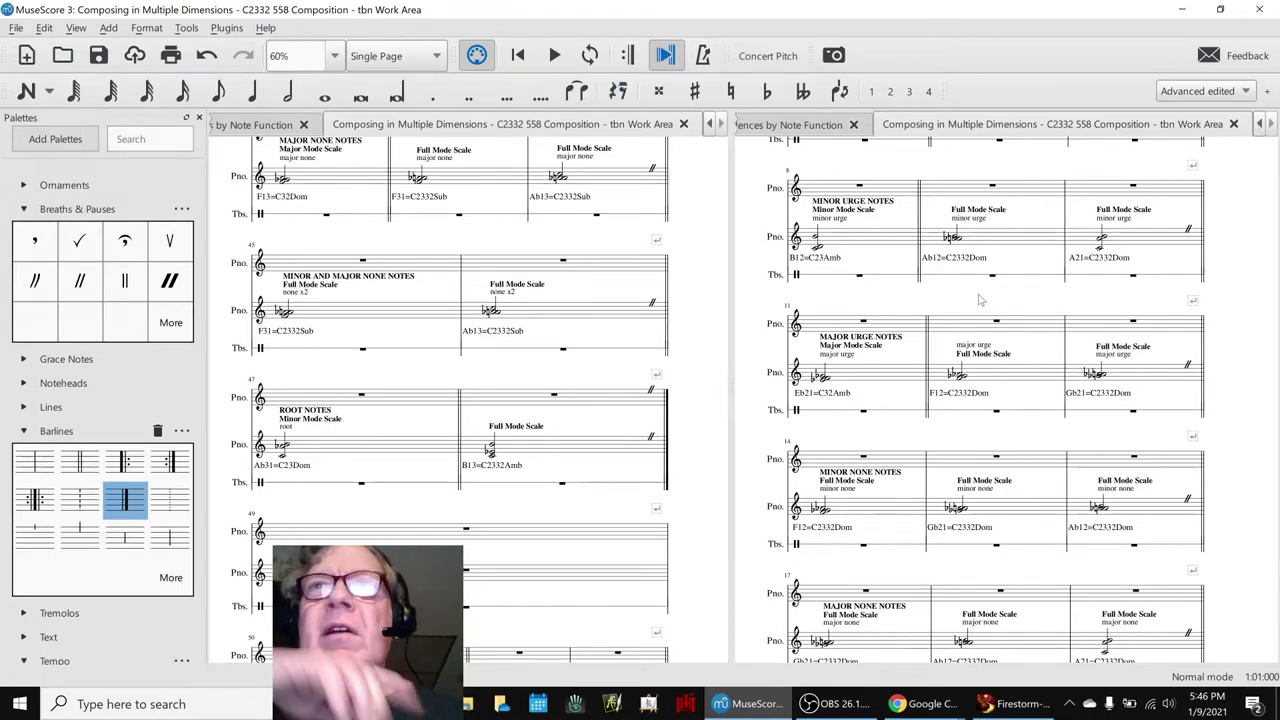
{"action": "scroll", "coordinate": [980, 300], "scroll_direction": "down", "scroll_amount": 5}
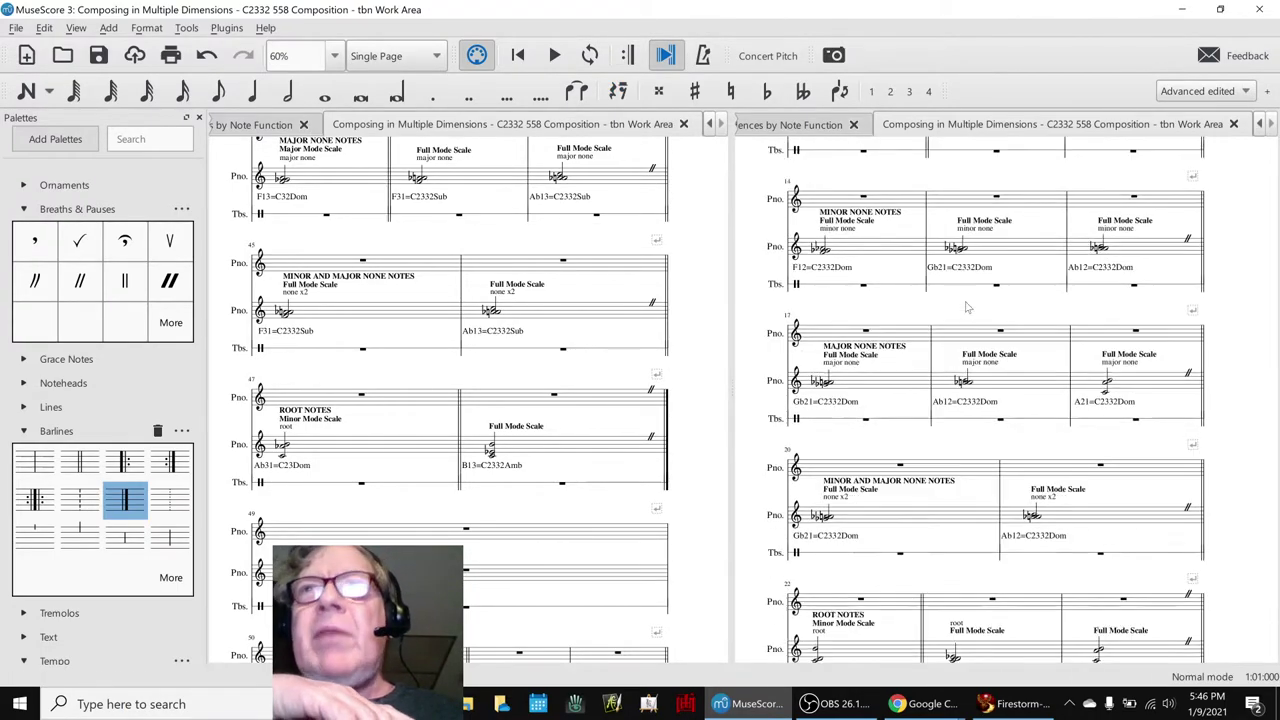
{"action": "scroll", "coordinate": [967, 307], "scroll_direction": "down", "scroll_amount": 15}
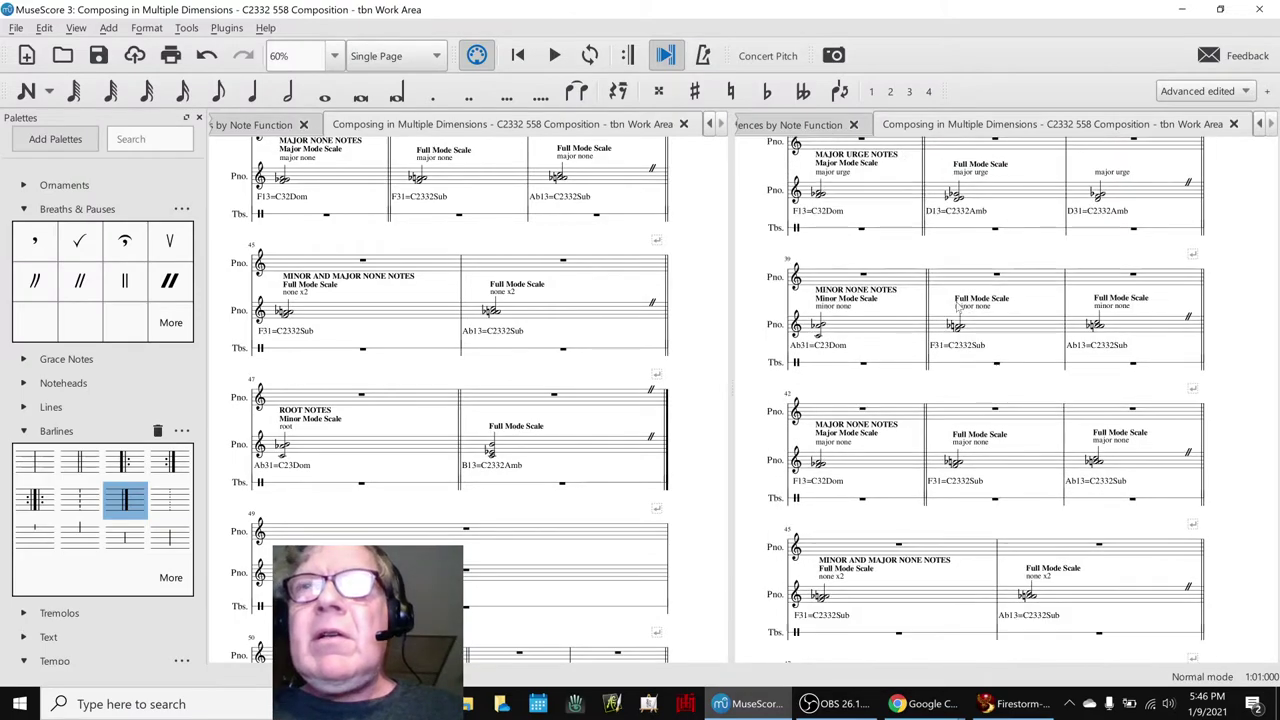
{"action": "scroll", "coordinate": [958, 307], "scroll_direction": "down", "scroll_amount": 20}
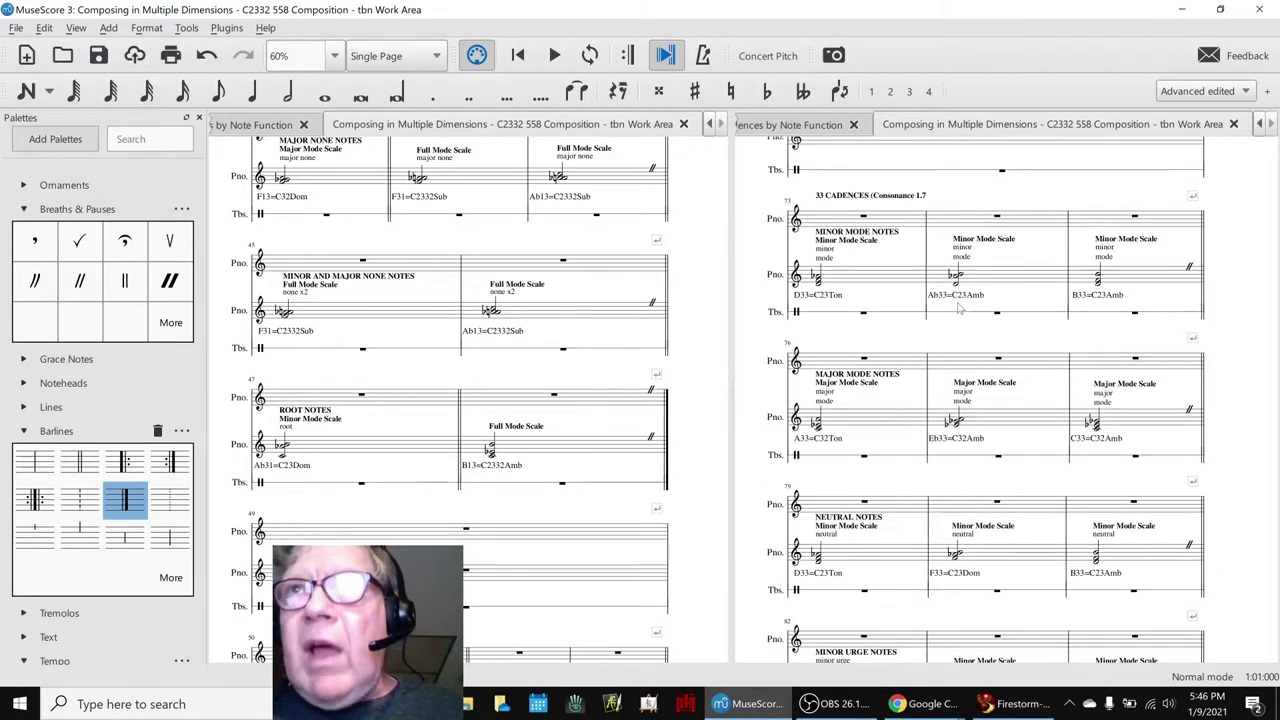
{"action": "scroll", "coordinate": [958, 309], "scroll_direction": "down", "scroll_amount": 20}
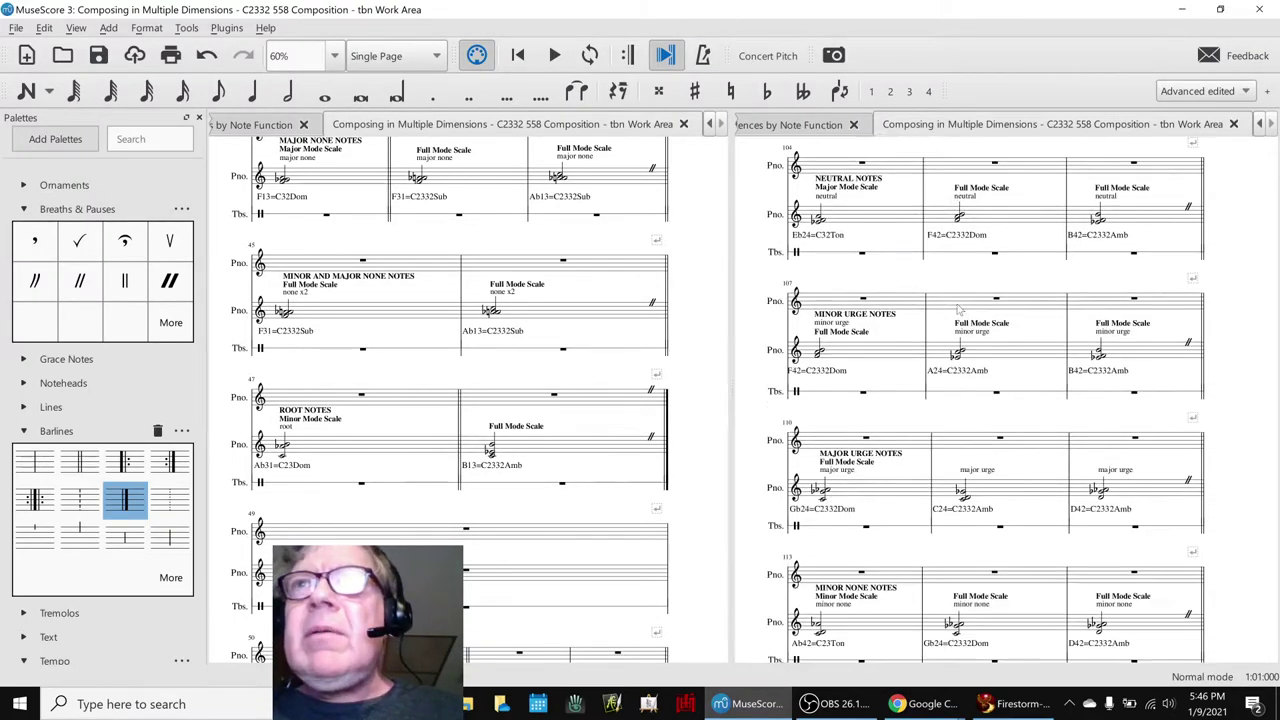
{"action": "scroll", "coordinate": [958, 309], "scroll_direction": "down", "scroll_amount": 15}
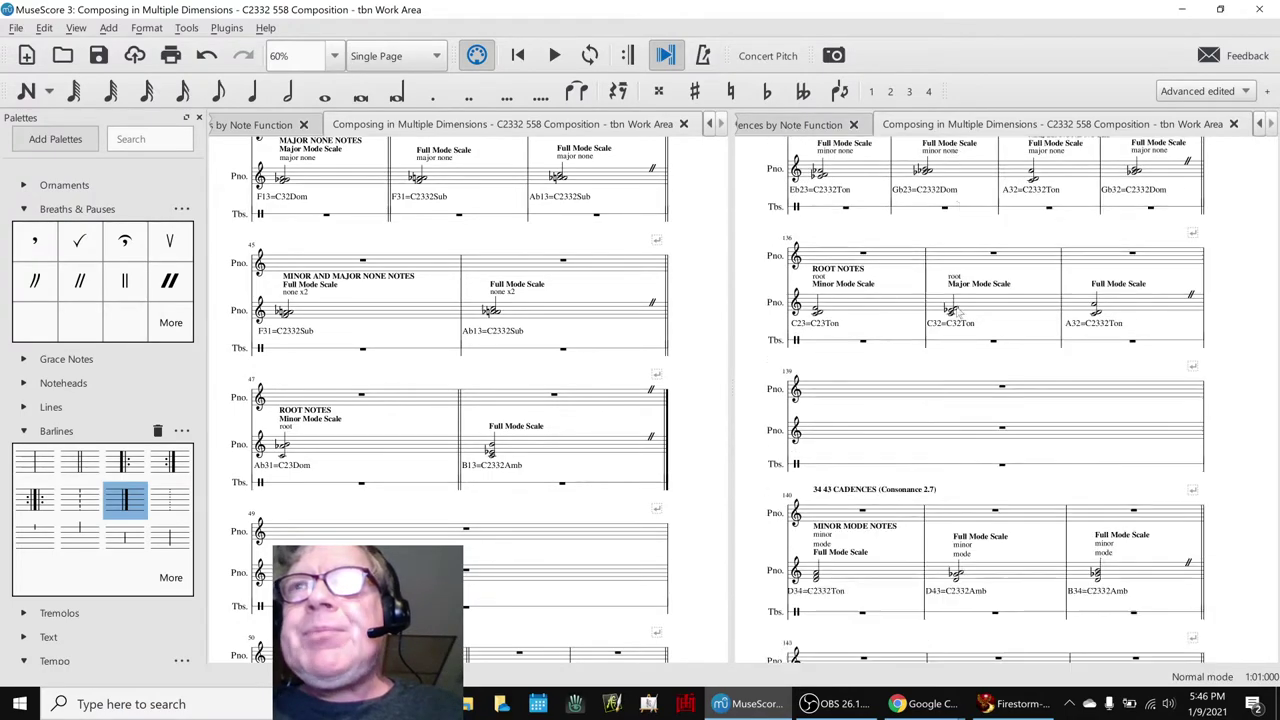
{"action": "scroll", "coordinate": [955, 313], "scroll_direction": "down", "scroll_amount": 12}
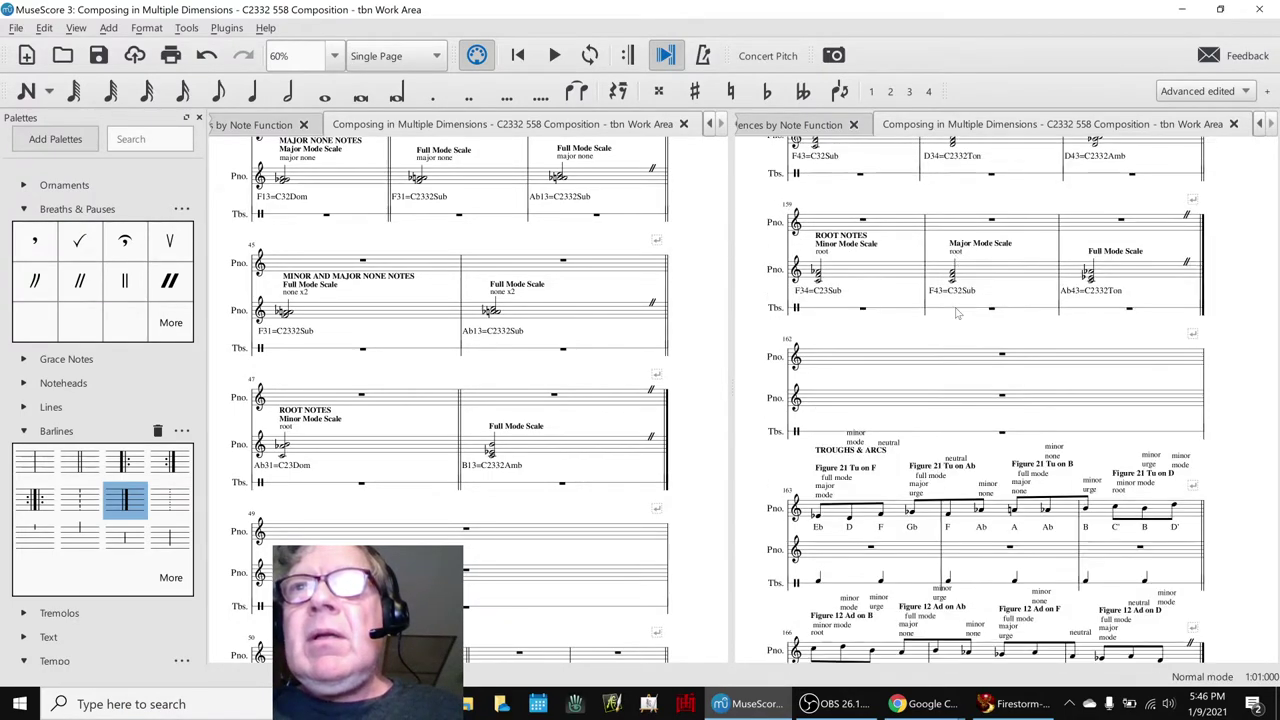
{"action": "scroll", "coordinate": [956, 313], "scroll_direction": "down", "scroll_amount": 3}
Step: Play the Troughs & Arcs figures from measure 164's middle piano staff, then stop
{"action": "left_click", "coordinate": [826, 398]}
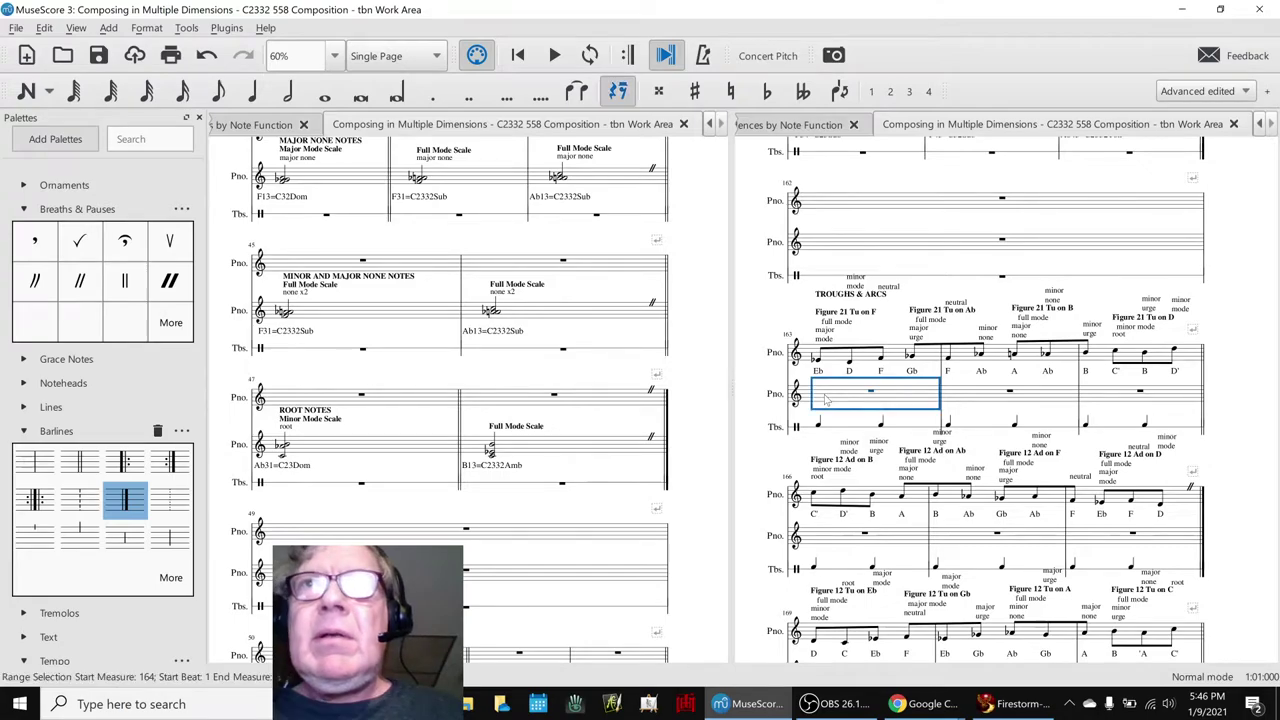
{"action": "key", "text": "space"}
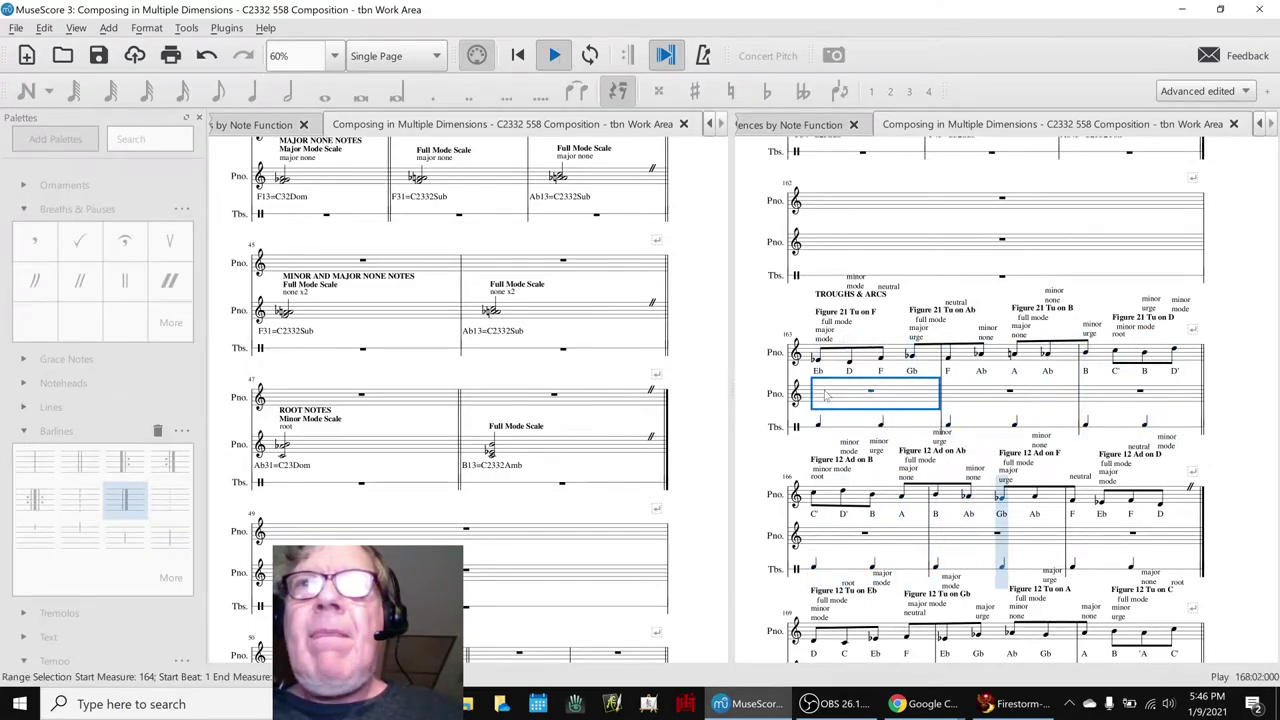
{"action": "key", "text": "space"}
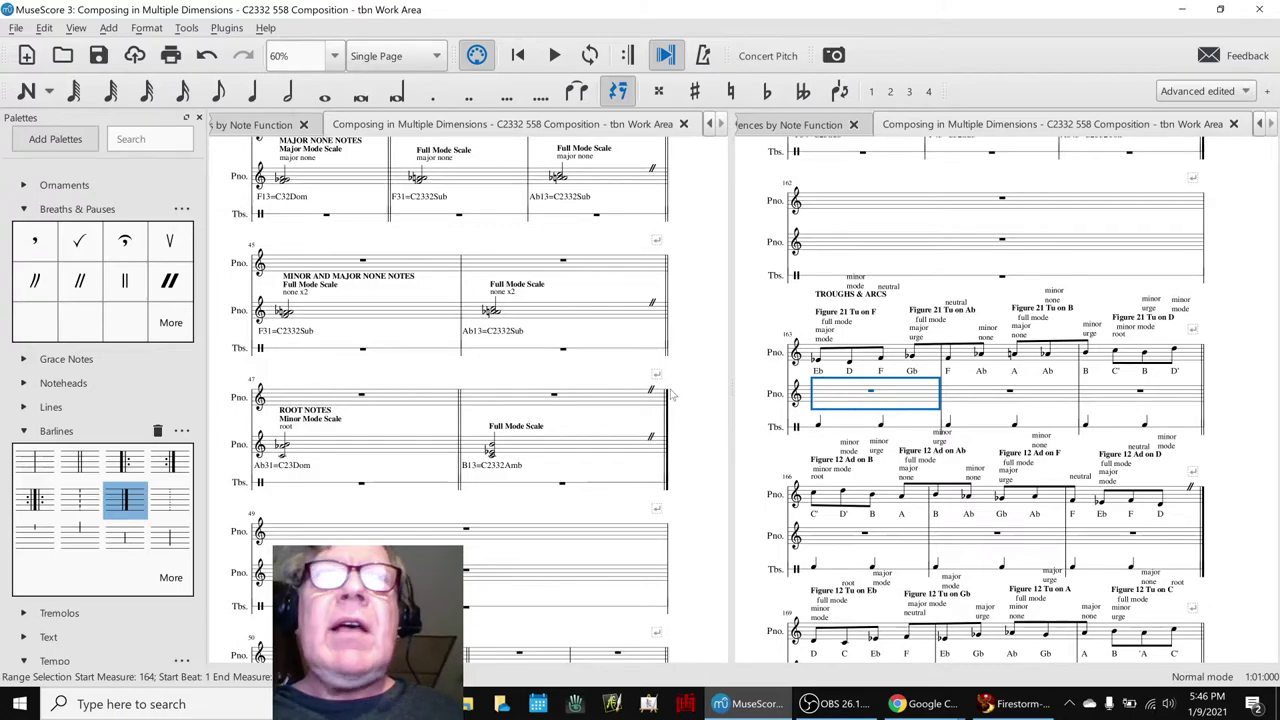
Step: Scroll down to the Arcs & Troughs passage with Figure 12 Au and Figure 21 Td
{"action": "scroll", "coordinate": [672, 395], "scroll_direction": "down", "scroll_amount": 15}
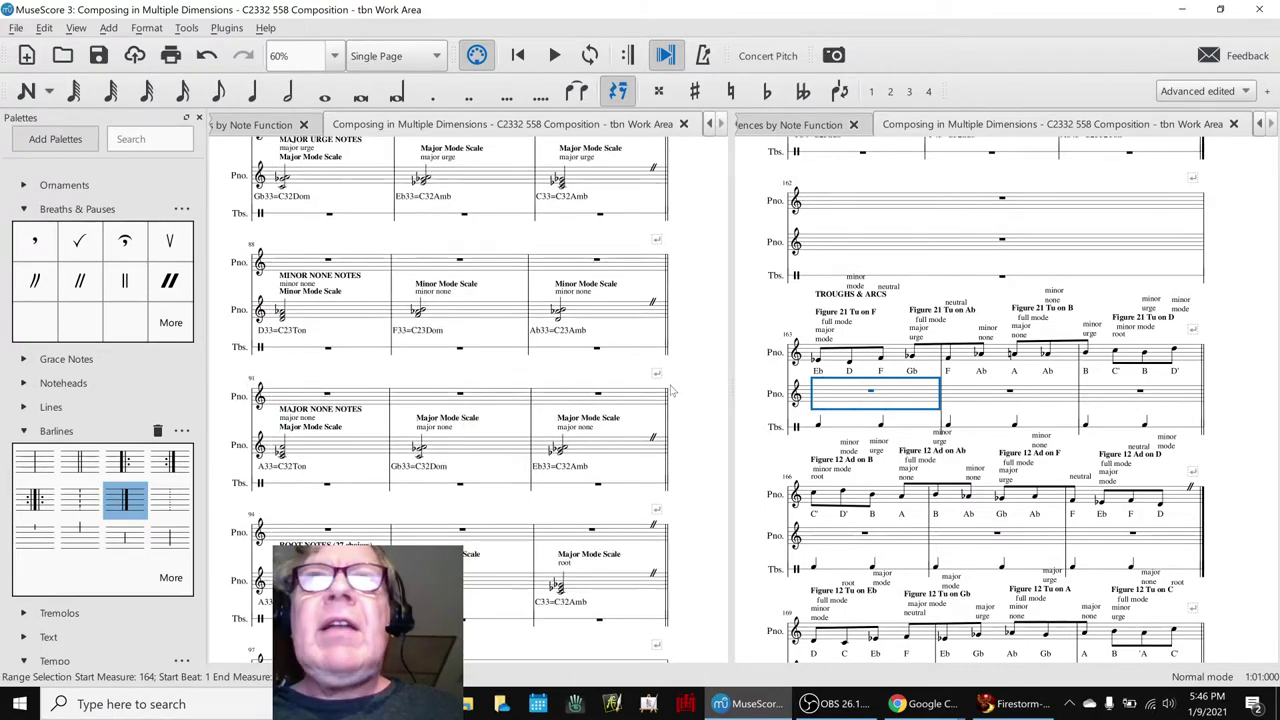
{"action": "scroll", "coordinate": [672, 393], "scroll_direction": "down", "scroll_amount": 8}
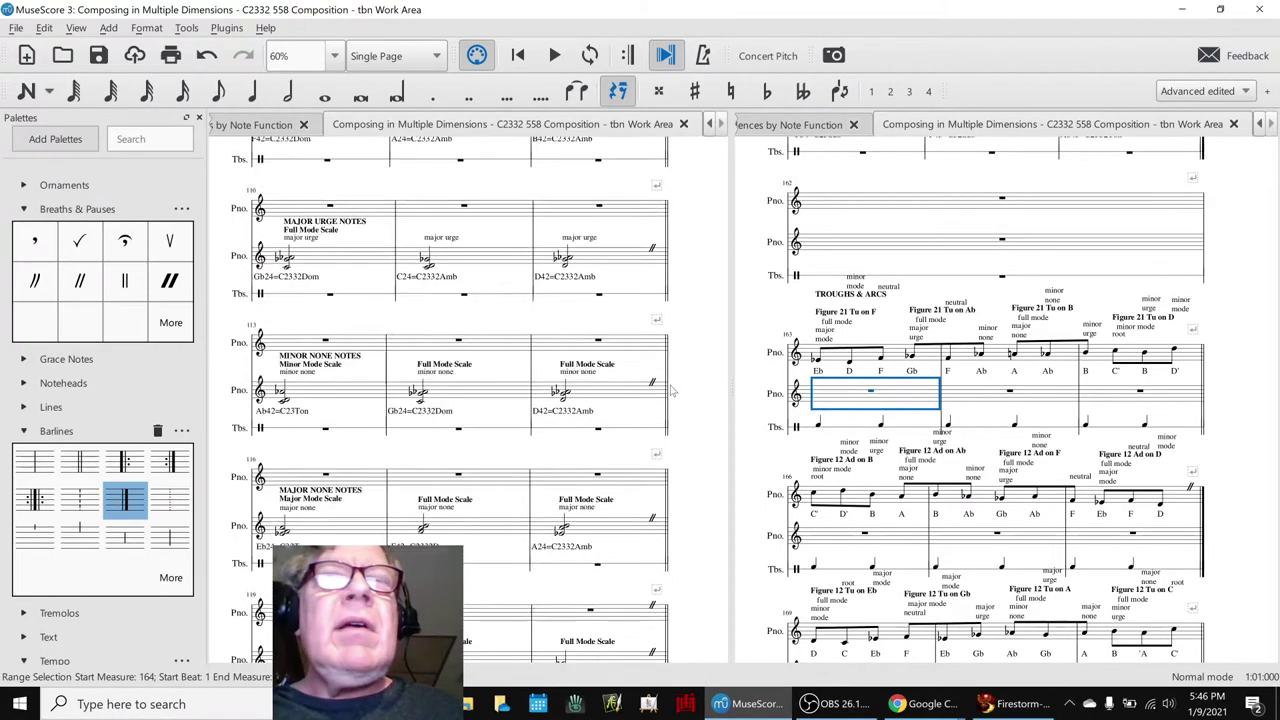
{"action": "scroll", "coordinate": [672, 393], "scroll_direction": "down", "scroll_amount": 11}
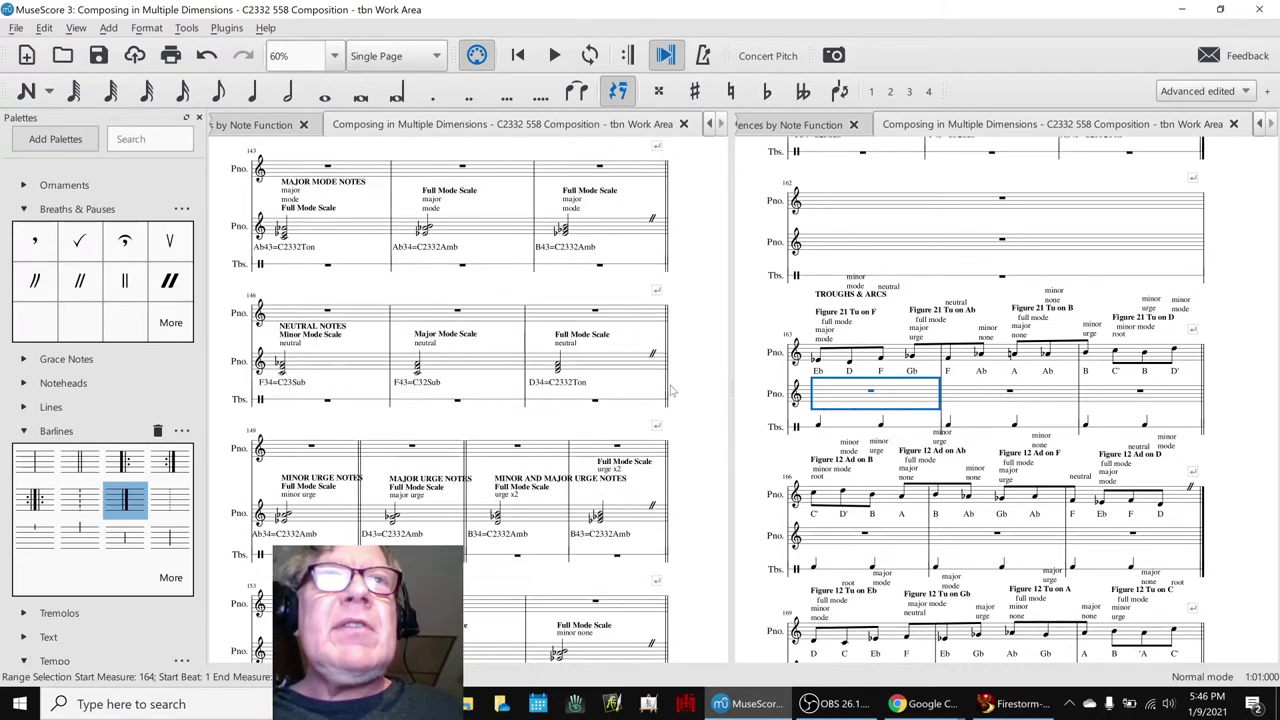
{"action": "scroll", "coordinate": [672, 393], "scroll_direction": "down", "scroll_amount": 3}
{"action": "scroll", "coordinate": [672, 393], "scroll_direction": "down", "scroll_amount": 5}
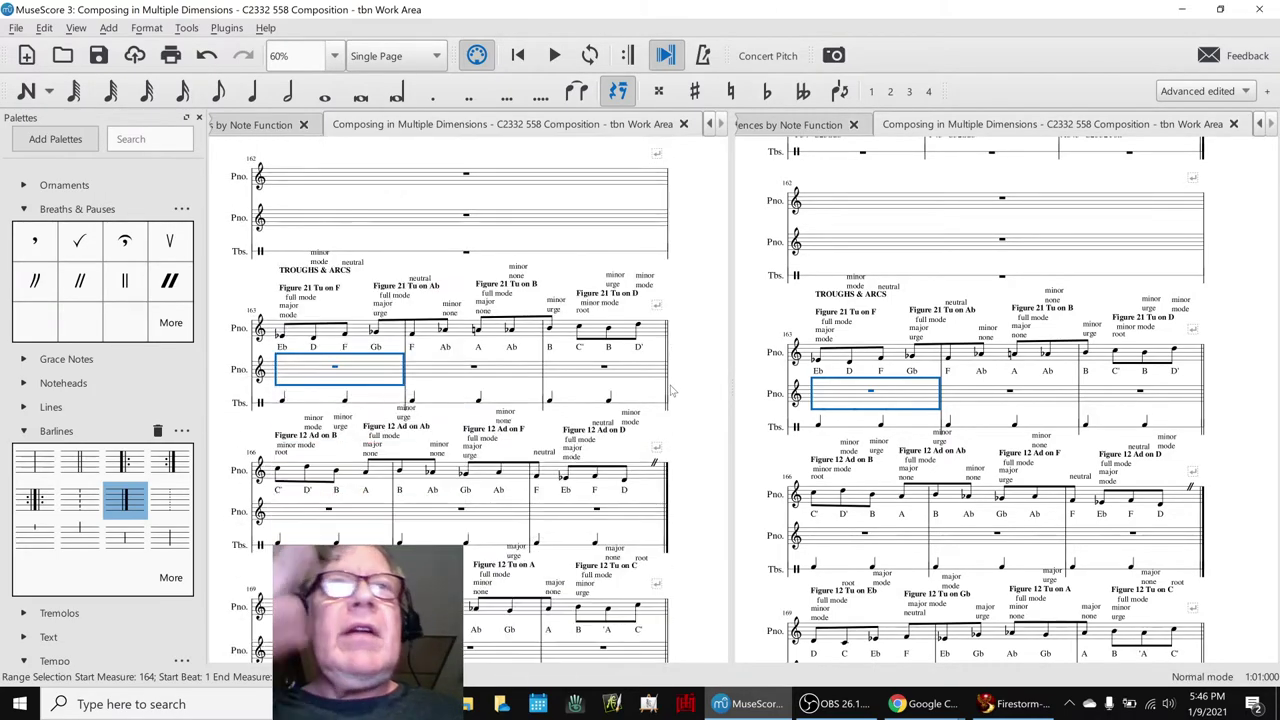
{"action": "scroll", "coordinate": [672, 393], "scroll_direction": "down", "scroll_amount": 1}
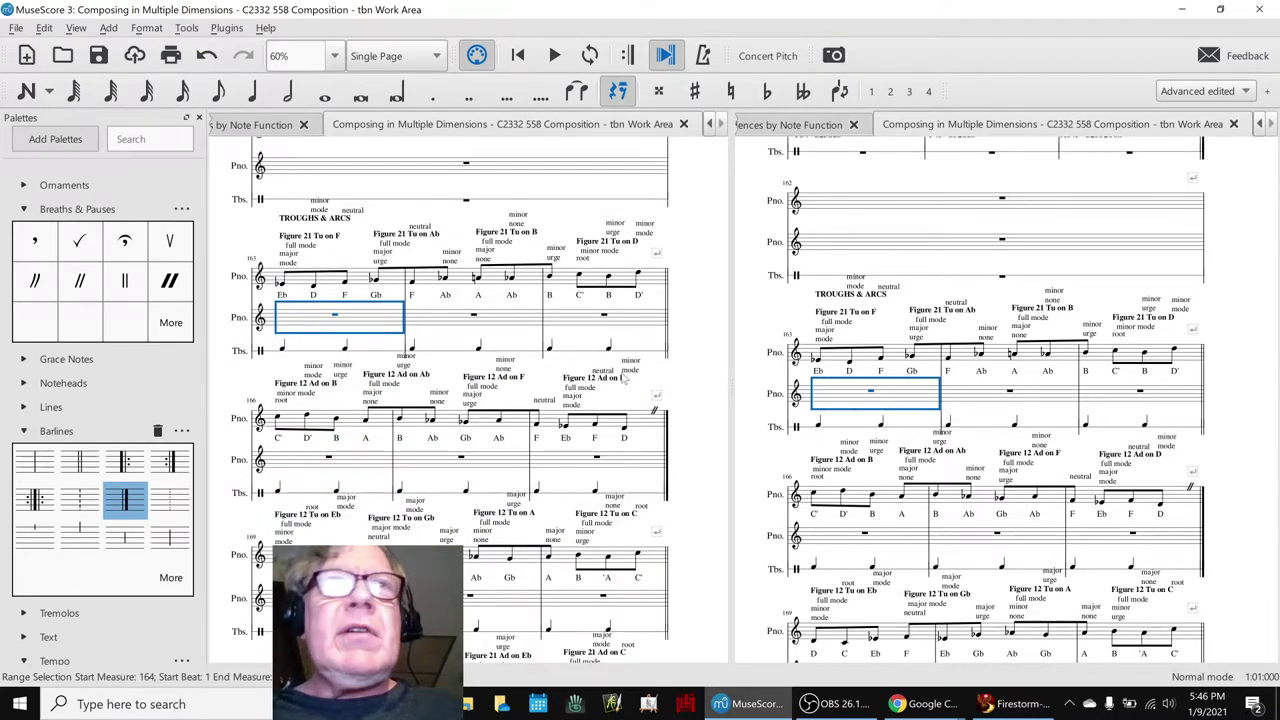
{"action": "scroll", "coordinate": [1239, 373], "scroll_direction": "down", "scroll_amount": 20}
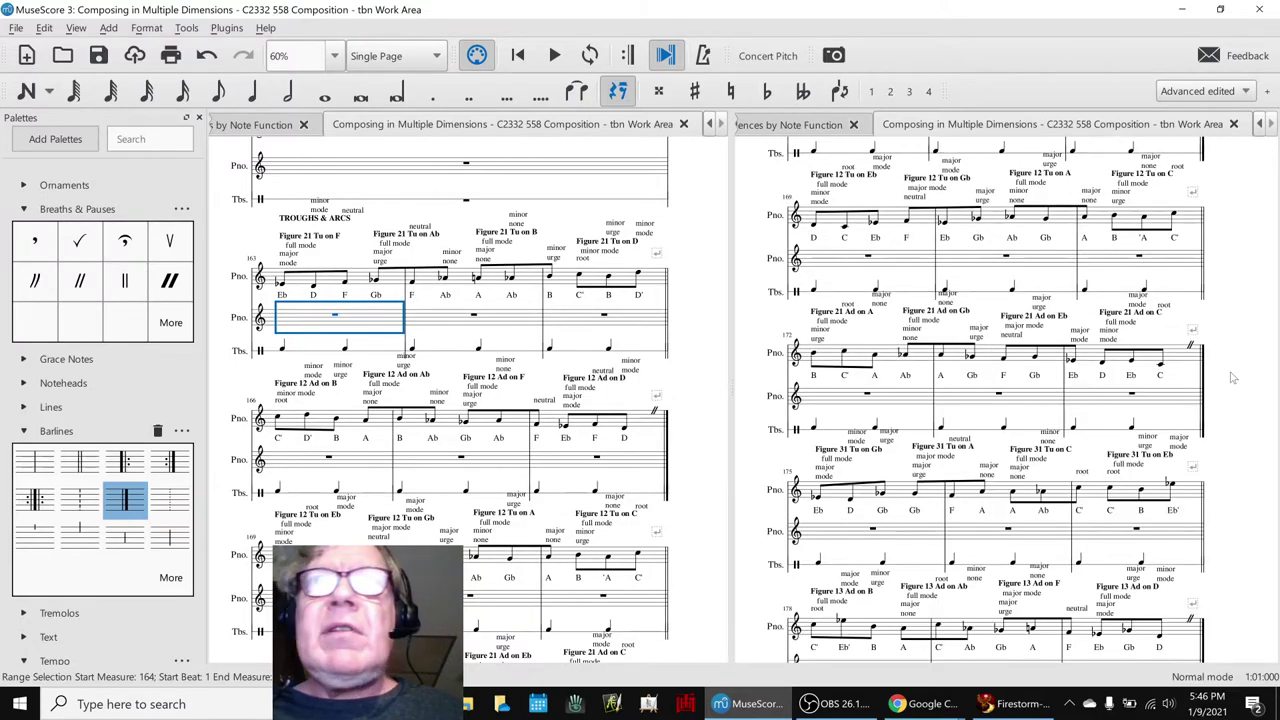
{"action": "scroll", "coordinate": [1215, 383], "scroll_direction": "down", "scroll_amount": 2}
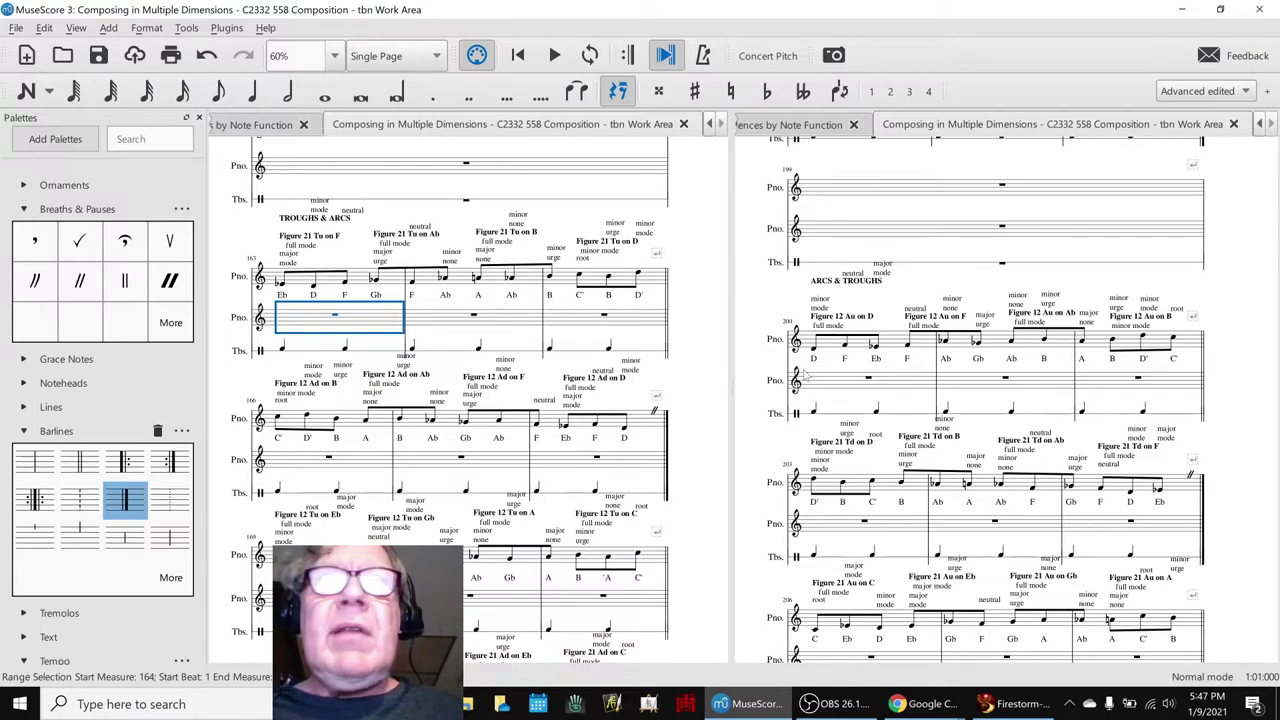
Step: Play the Ramps passage from the rest in measure 238, then stop
{"action": "scroll", "coordinate": [818, 384], "scroll_direction": "down", "scroll_amount": 13}
{"action": "scroll", "coordinate": [818, 384], "scroll_direction": "down", "scroll_amount": 20}
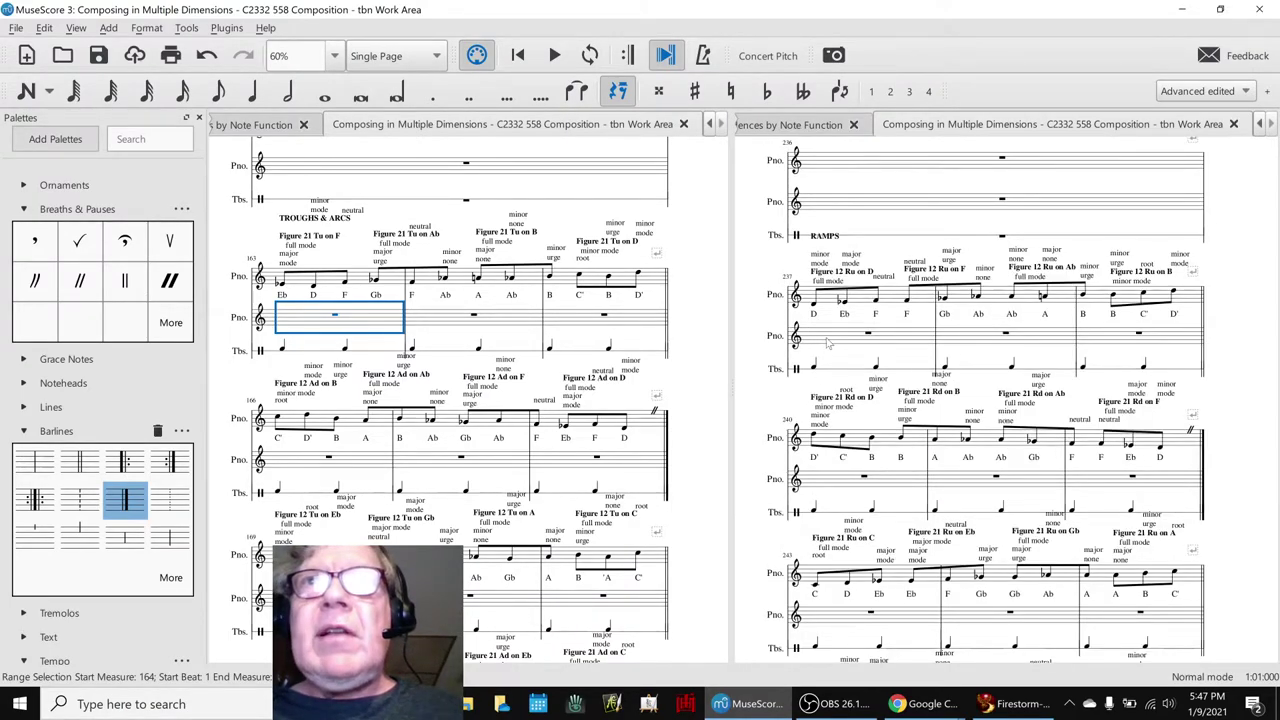
{"action": "left_click", "coordinate": [824, 342]}
{"action": "key", "text": "space"}
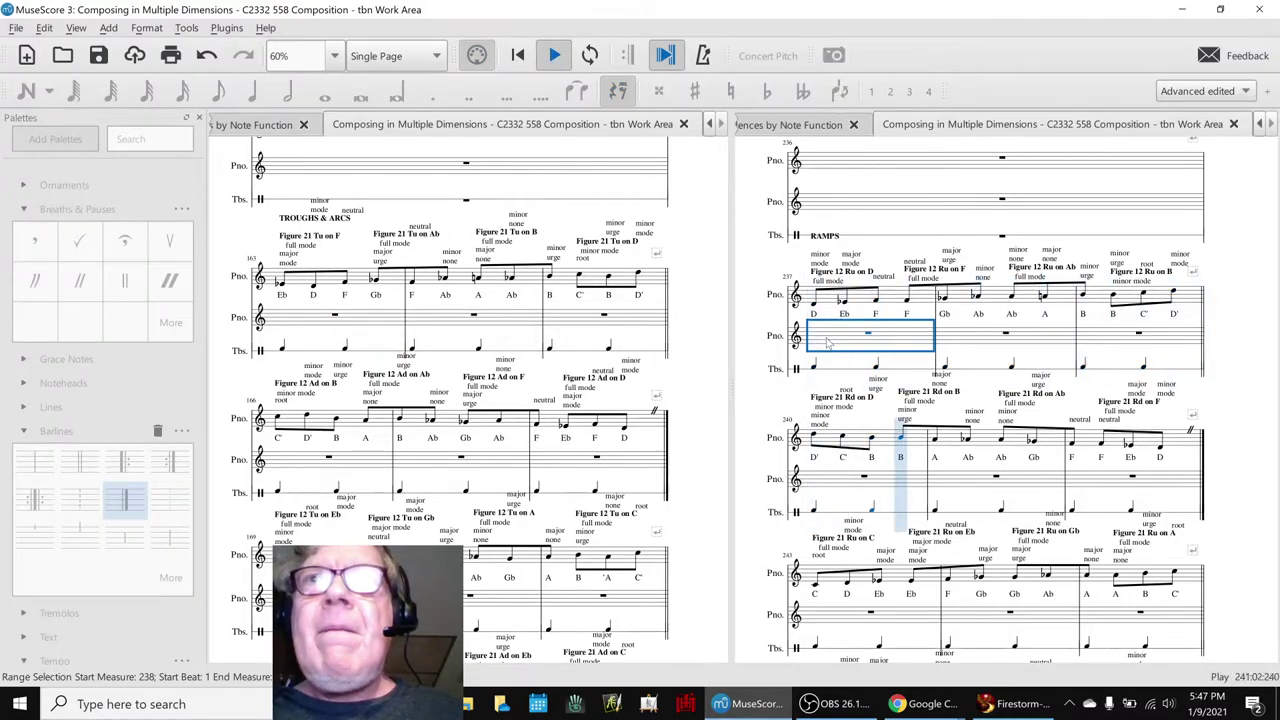
{"action": "key", "text": "space"}
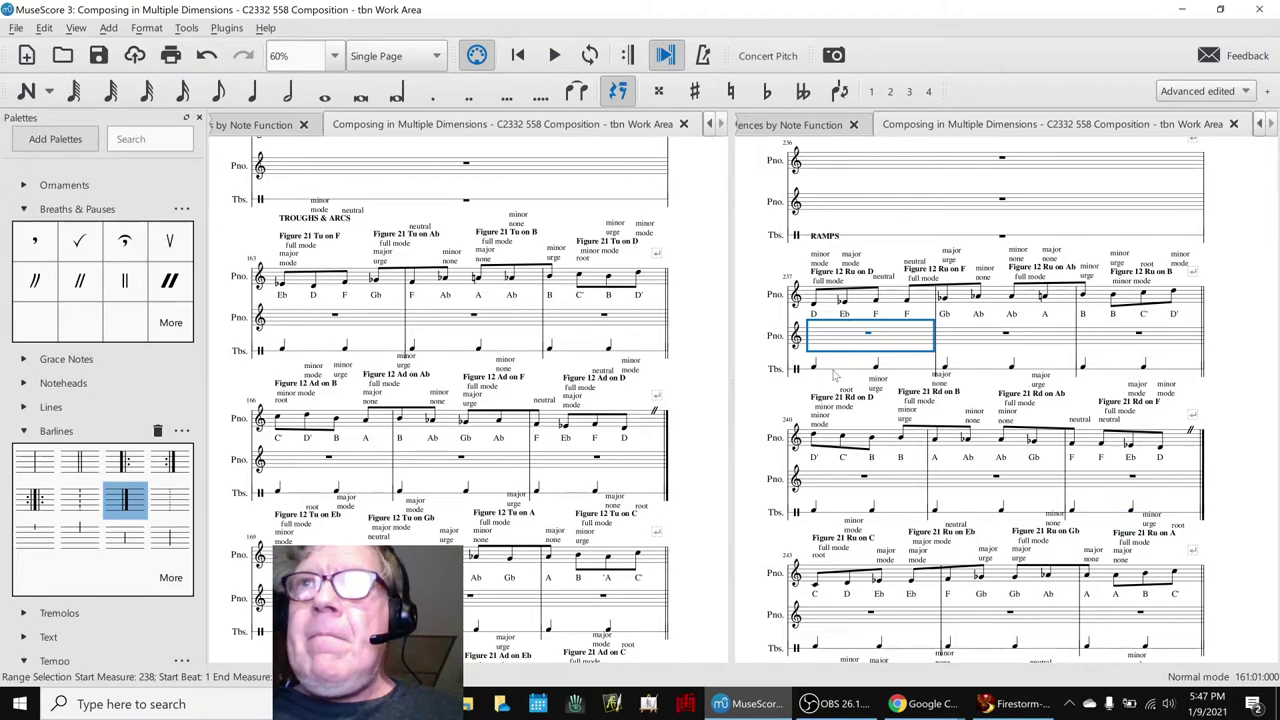
Step: Scroll the left score view down and select measure 182 as the next playback start
{"action": "scroll", "coordinate": [520, 408], "scroll_direction": "down", "scroll_amount": 3}
{"action": "scroll", "coordinate": [520, 408], "scroll_direction": "down", "scroll_amount": 5}
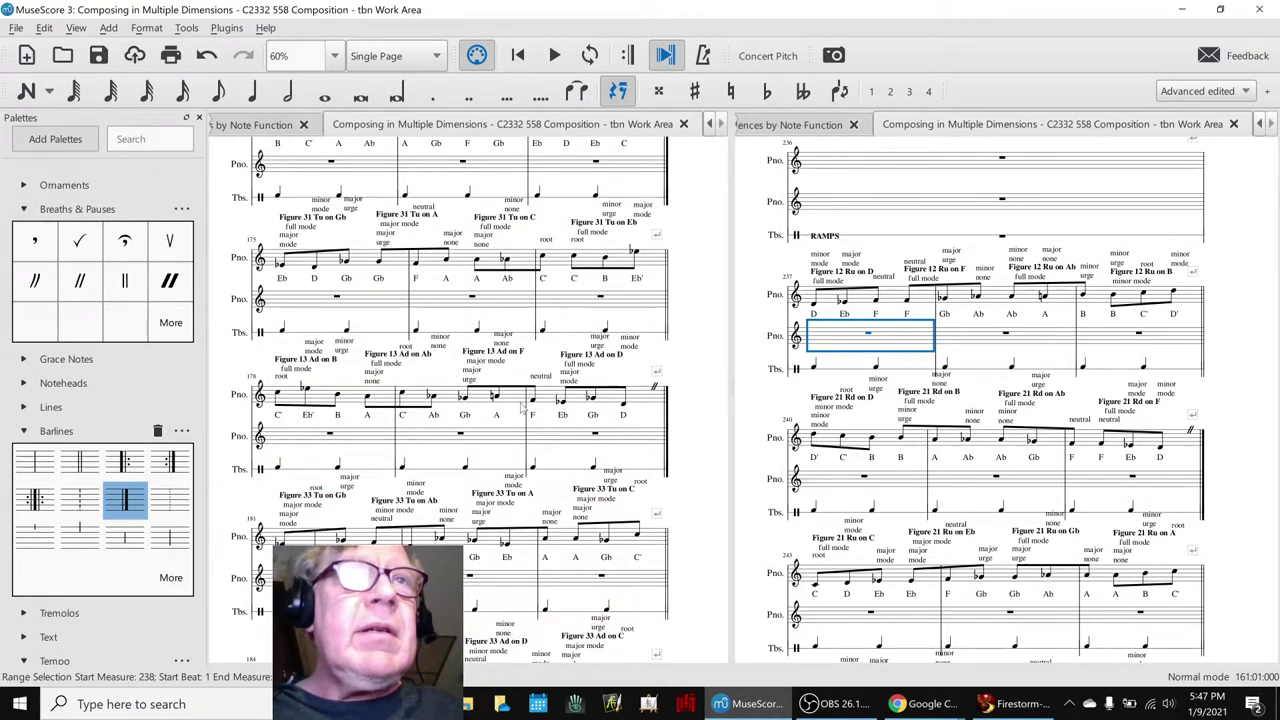
{"action": "scroll", "coordinate": [520, 408], "scroll_direction": "down", "scroll_amount": 2}
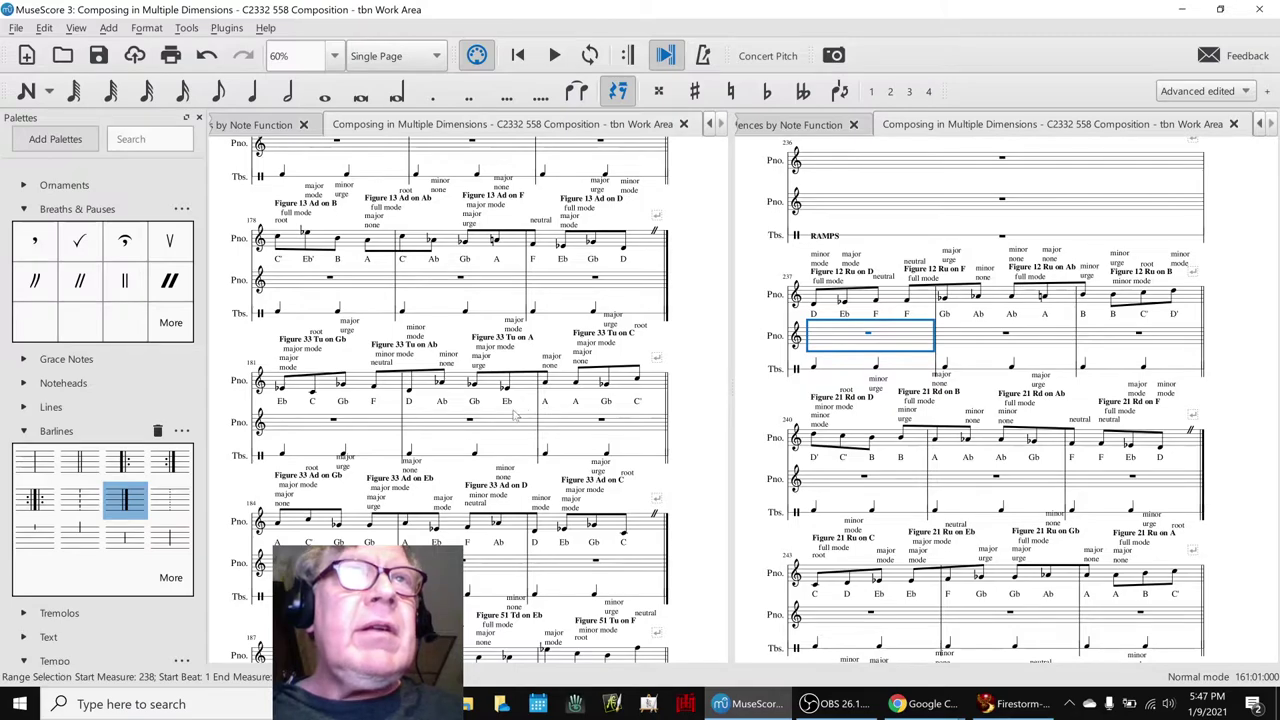
{"action": "left_click", "coordinate": [390, 426]}
Step: Play and stop the Figure 33 passage from measure 182, then scroll further down
{"action": "key", "text": "space"}
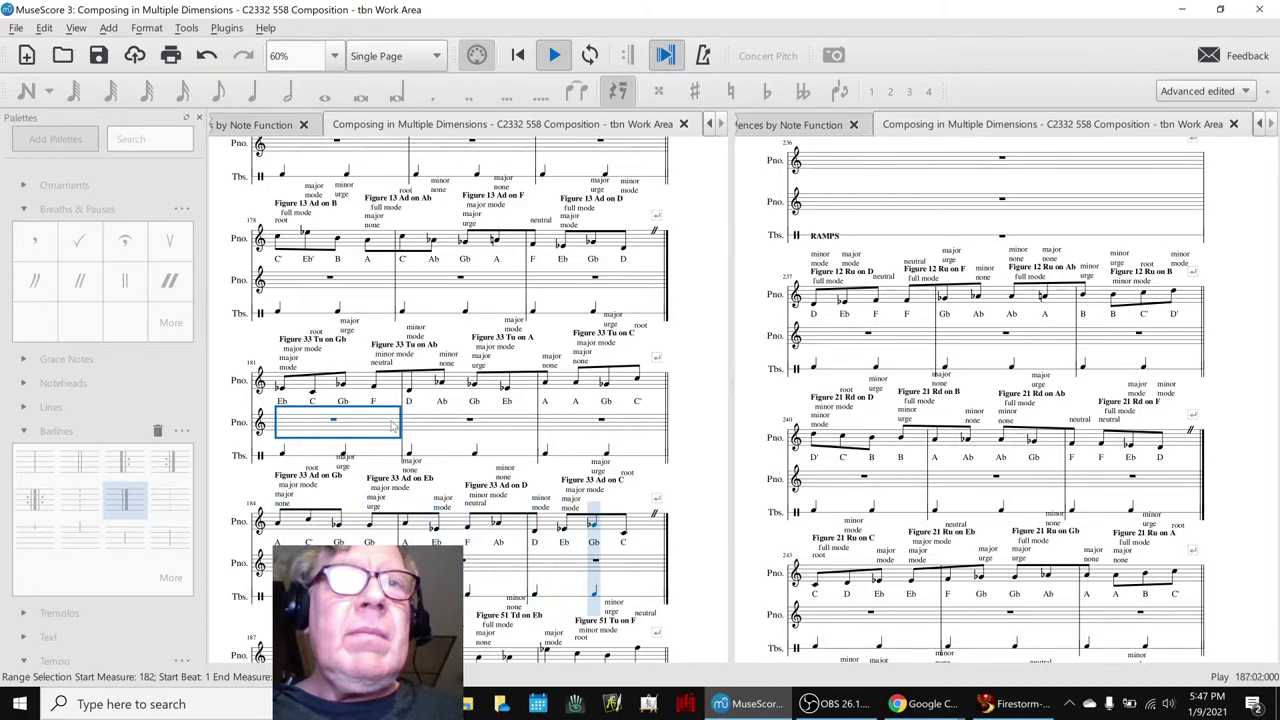
{"action": "key", "text": "space"}
{"action": "scroll", "coordinate": [920, 445], "scroll_direction": "down", "scroll_amount": 3}
{"action": "scroll", "coordinate": [926, 428], "scroll_direction": "down", "scroll_amount": 3}
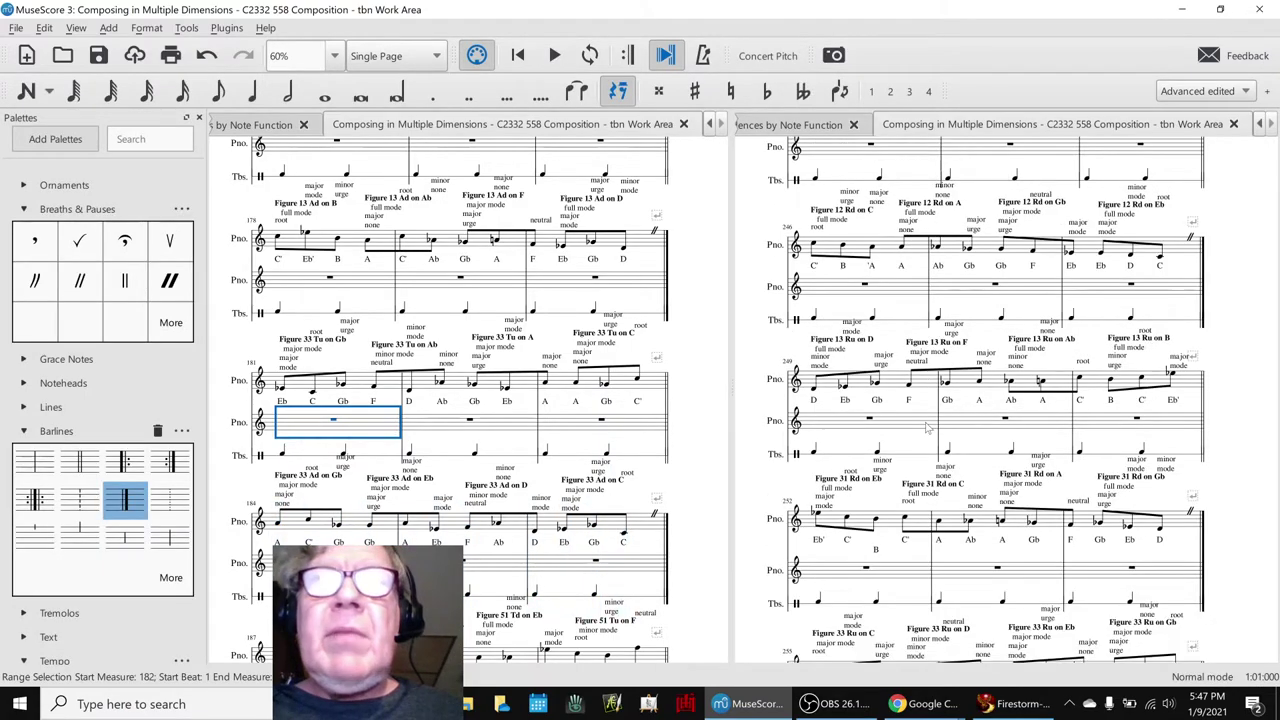
{"action": "scroll", "coordinate": [928, 428], "scroll_direction": "down", "scroll_amount": 3}
{"action": "scroll", "coordinate": [928, 428], "scroll_direction": "down", "scroll_amount": 3}
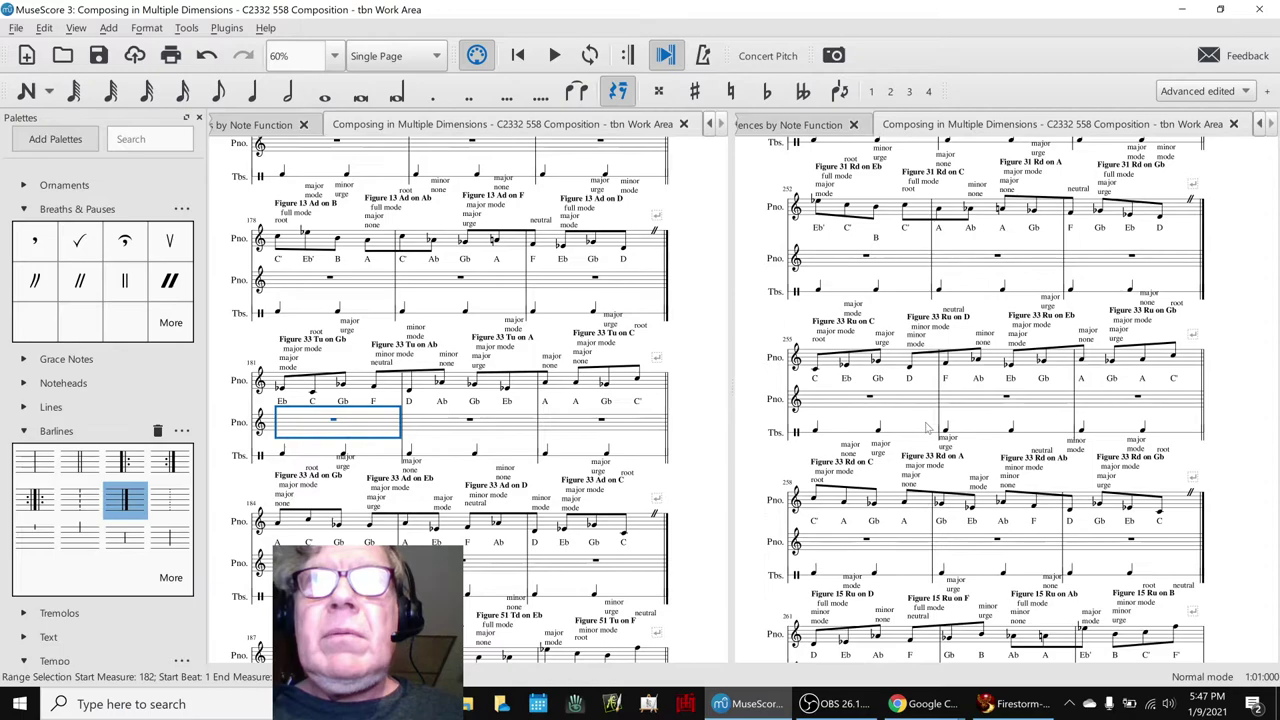
Step: Play from measure 256's middle piano staff, stop, and clear the selection
{"action": "left_click", "coordinate": [843, 403]}
{"action": "key", "text": "space"}
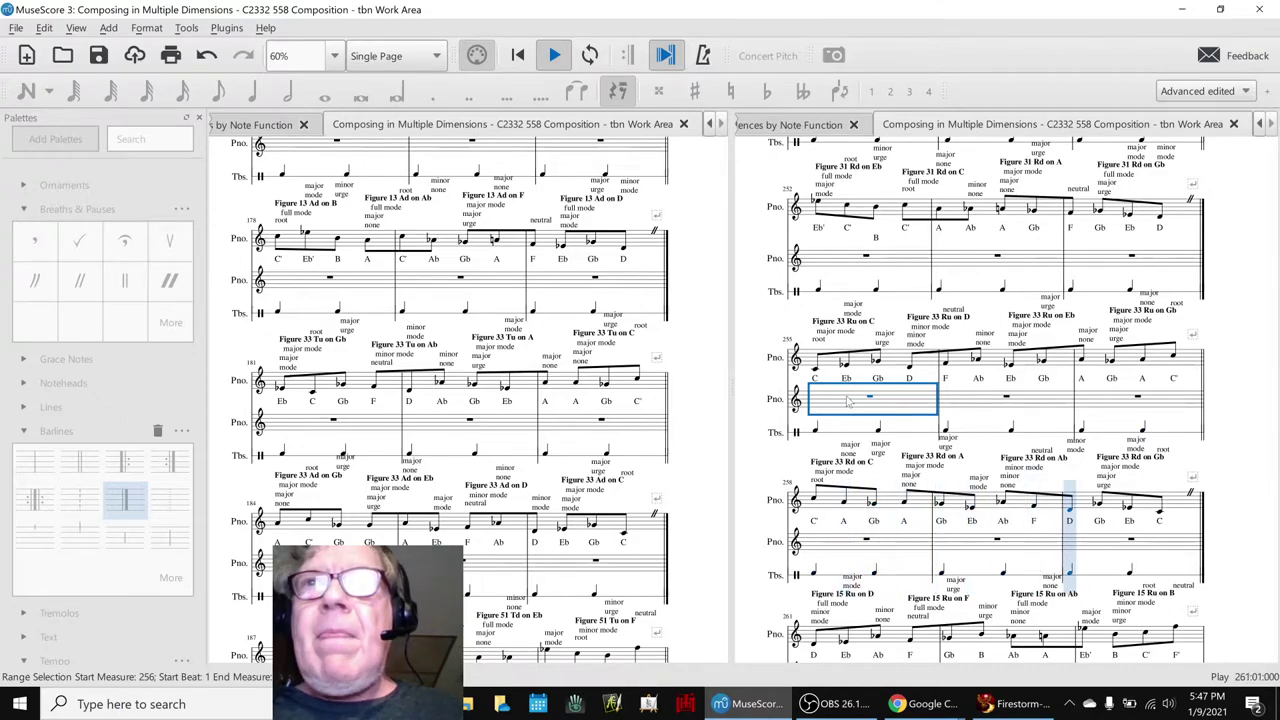
{"action": "key", "text": "space"}
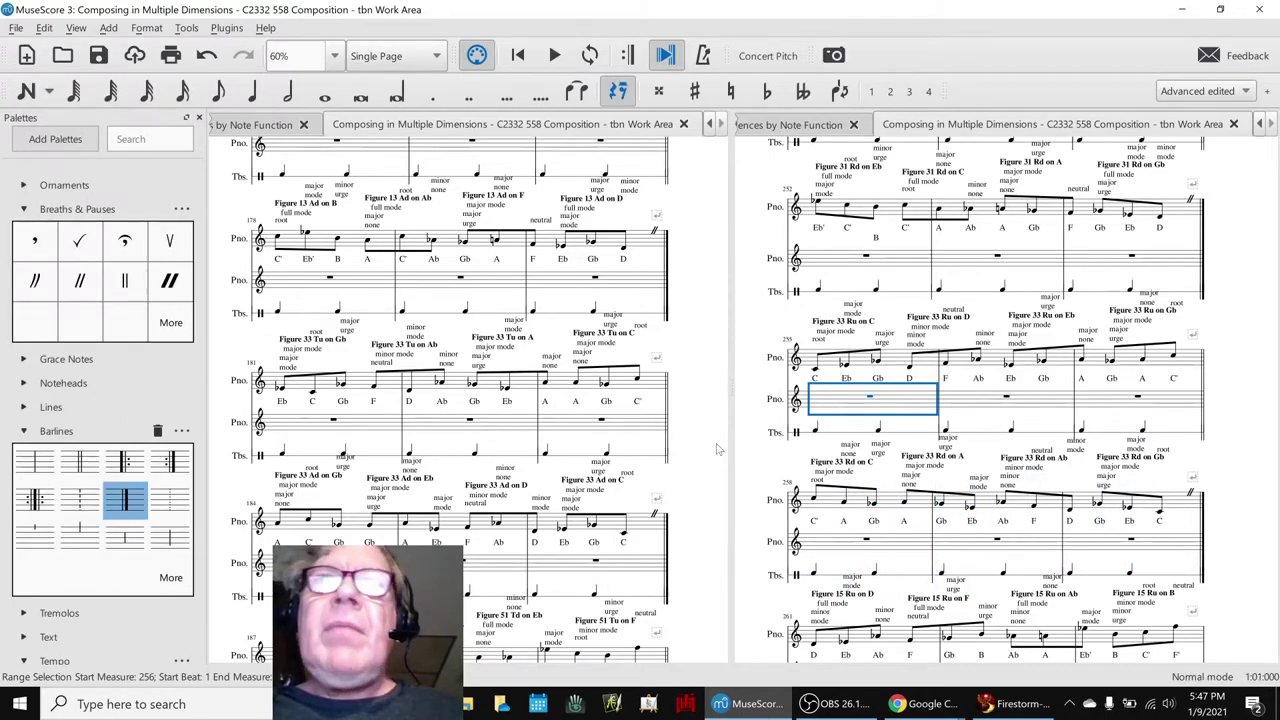
{"action": "key", "text": "Escape"}
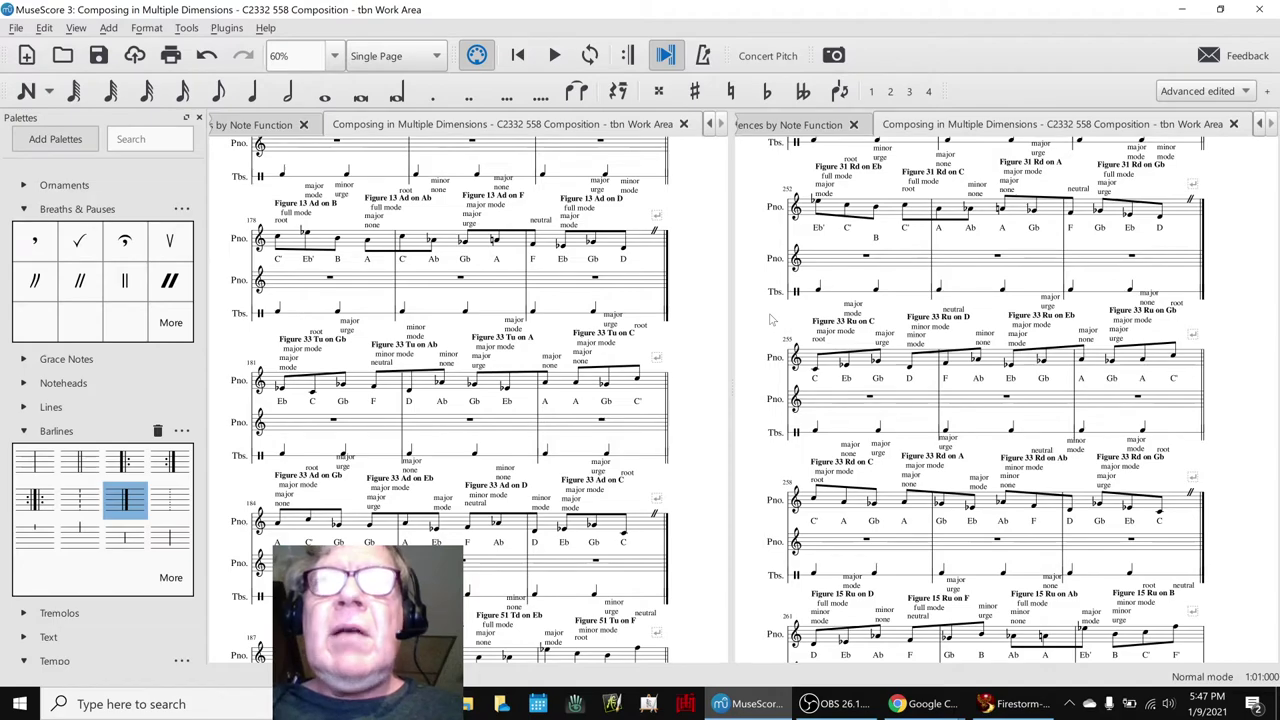
Step: Play the Figure 31 Rd melodies from measure 253, stop, clear the selection and return to the start
{"action": "left_click", "coordinate": [843, 259]}
{"action": "key", "text": "space"}
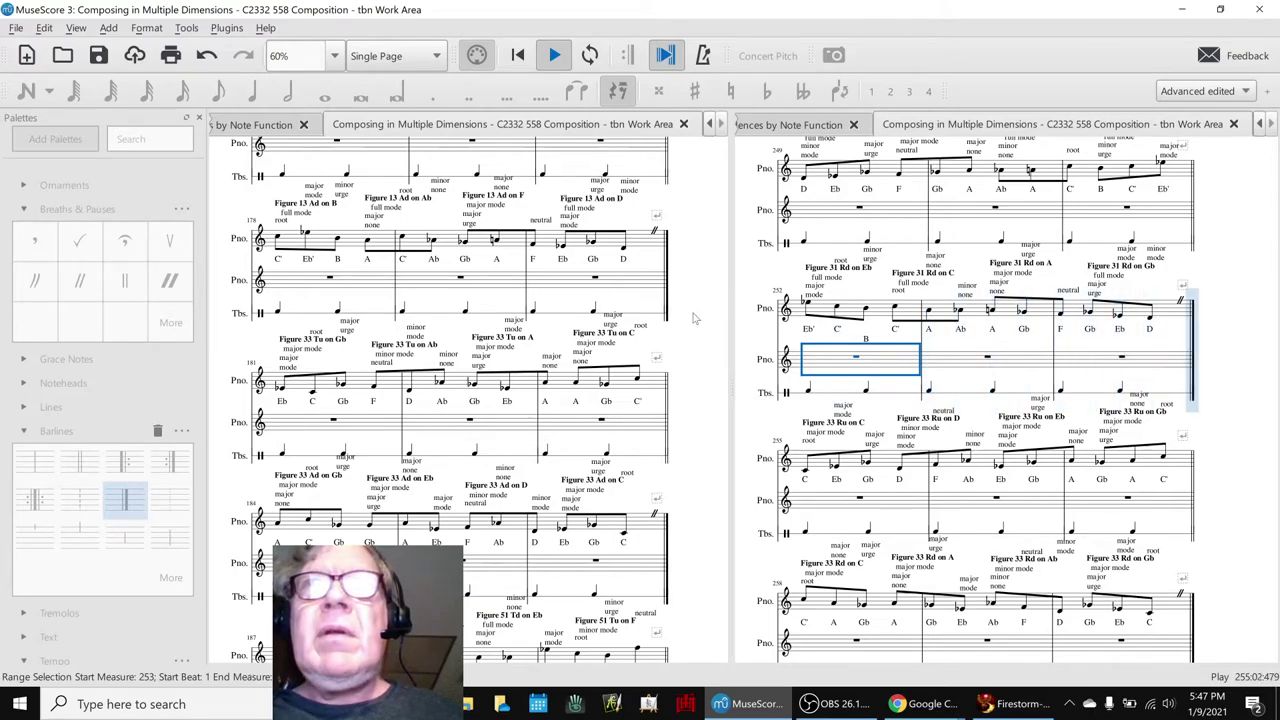
{"action": "key", "text": "space"}
{"action": "key", "text": "Escape"}
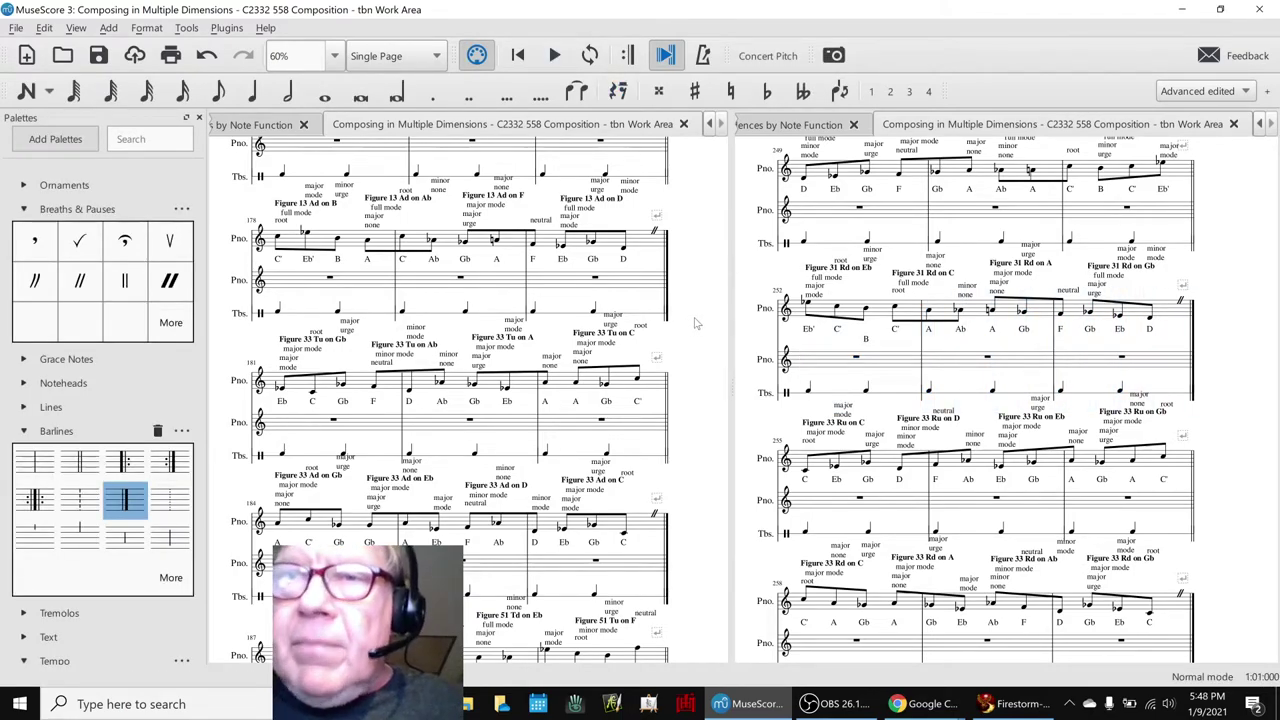
{"action": "key", "text": "ctrl+Home"}
Step: Play the 13 31 Cadences from measure 27 and stop playback
{"action": "scroll", "coordinate": [514, 321], "scroll_direction": "down", "scroll_amount": 3}
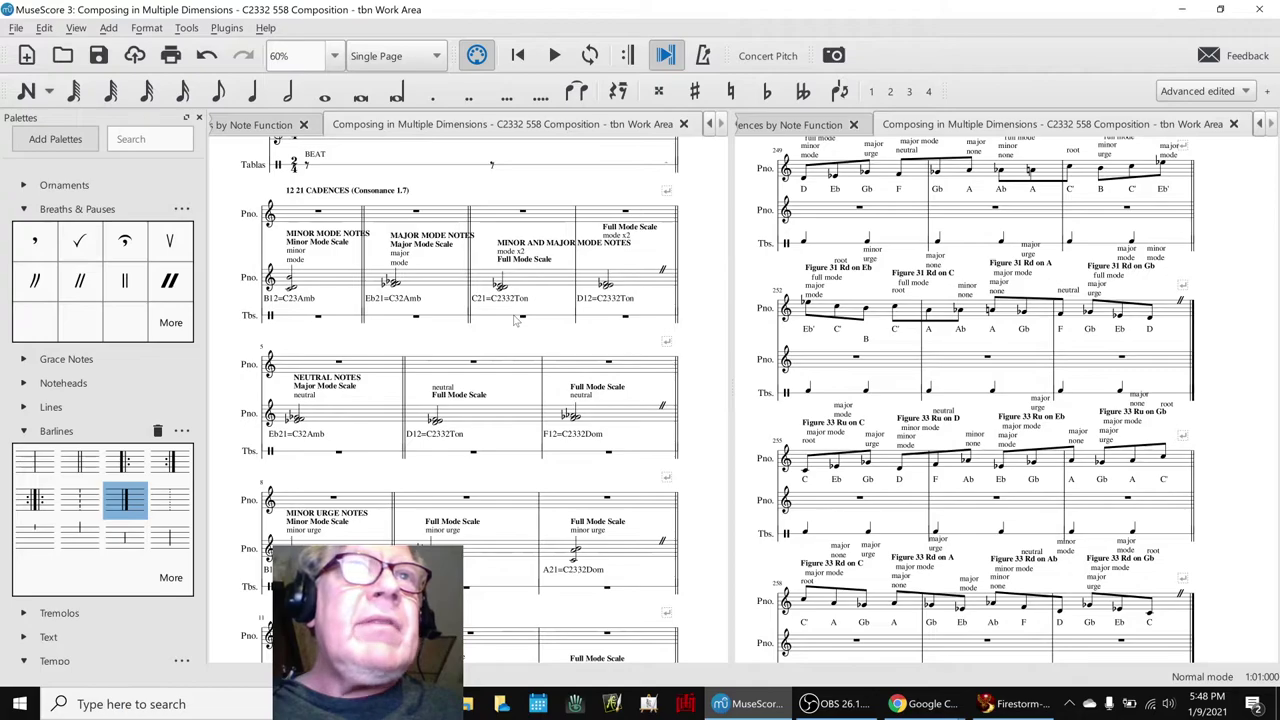
{"action": "scroll", "coordinate": [514, 321], "scroll_direction": "down", "scroll_amount": 10}
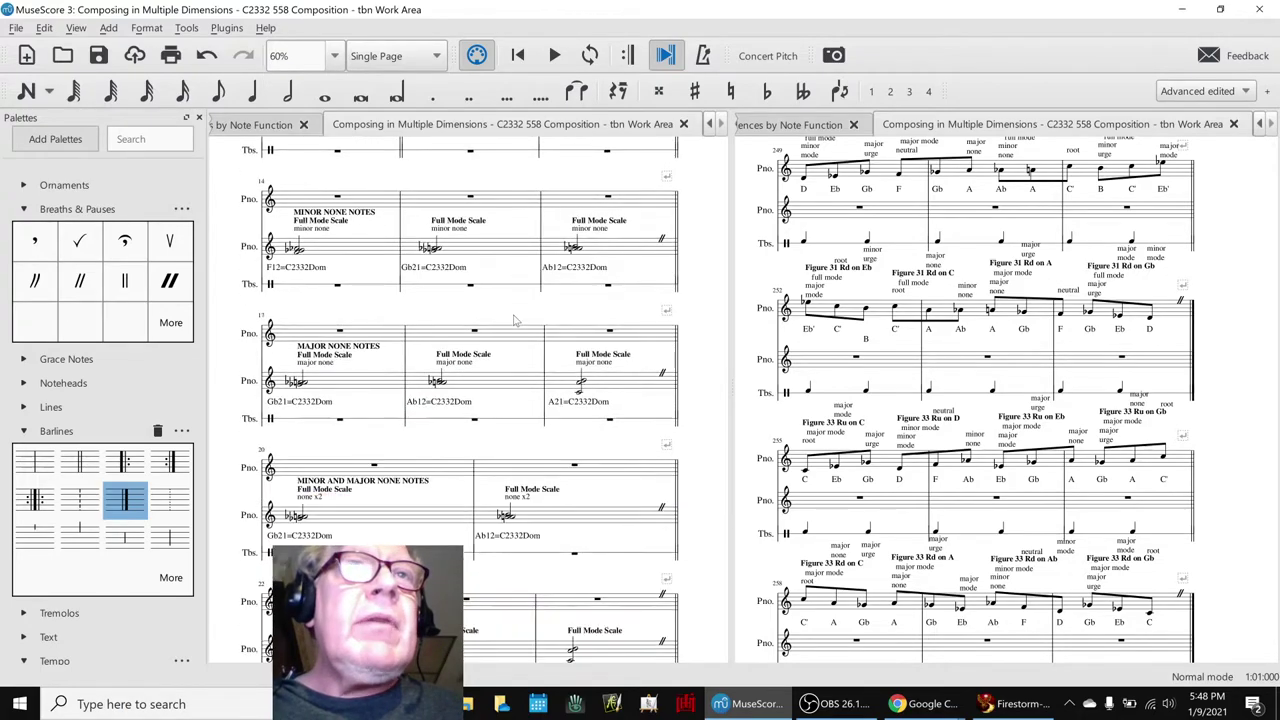
{"action": "scroll", "coordinate": [514, 321], "scroll_direction": "down", "scroll_amount": 5}
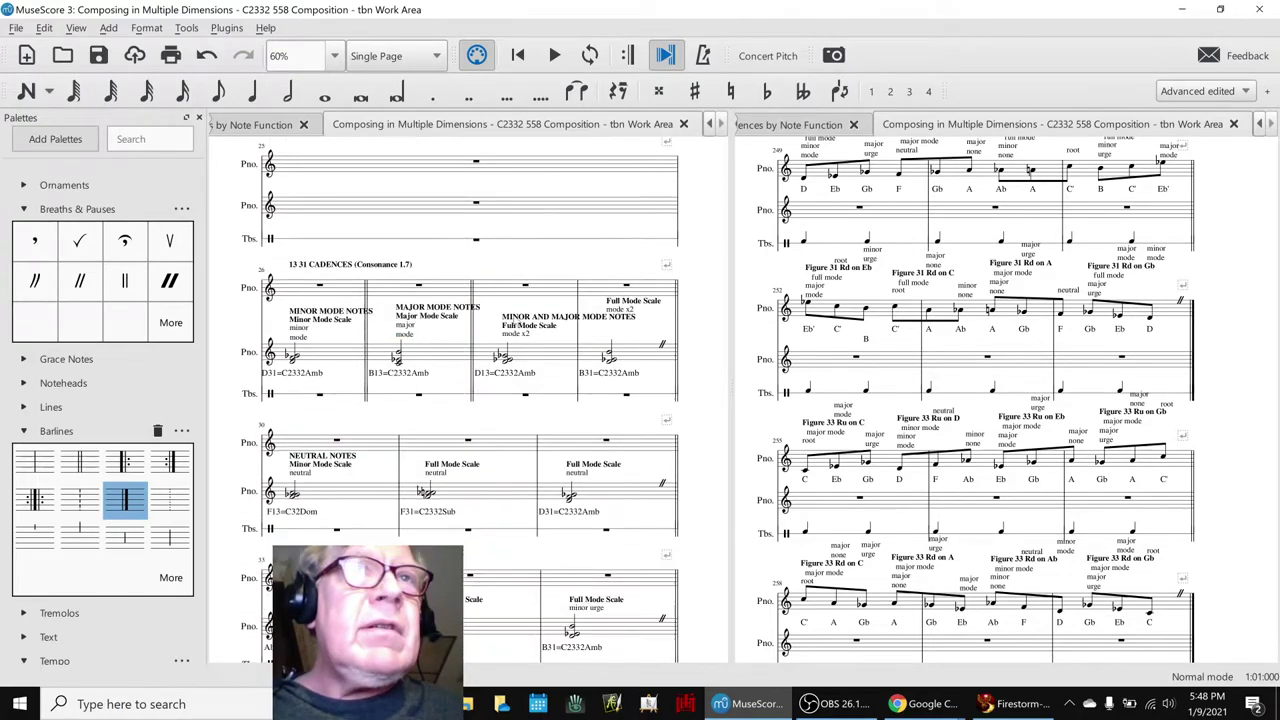
{"action": "left_click", "coordinate": [333, 306]}
{"action": "key", "text": "space"}
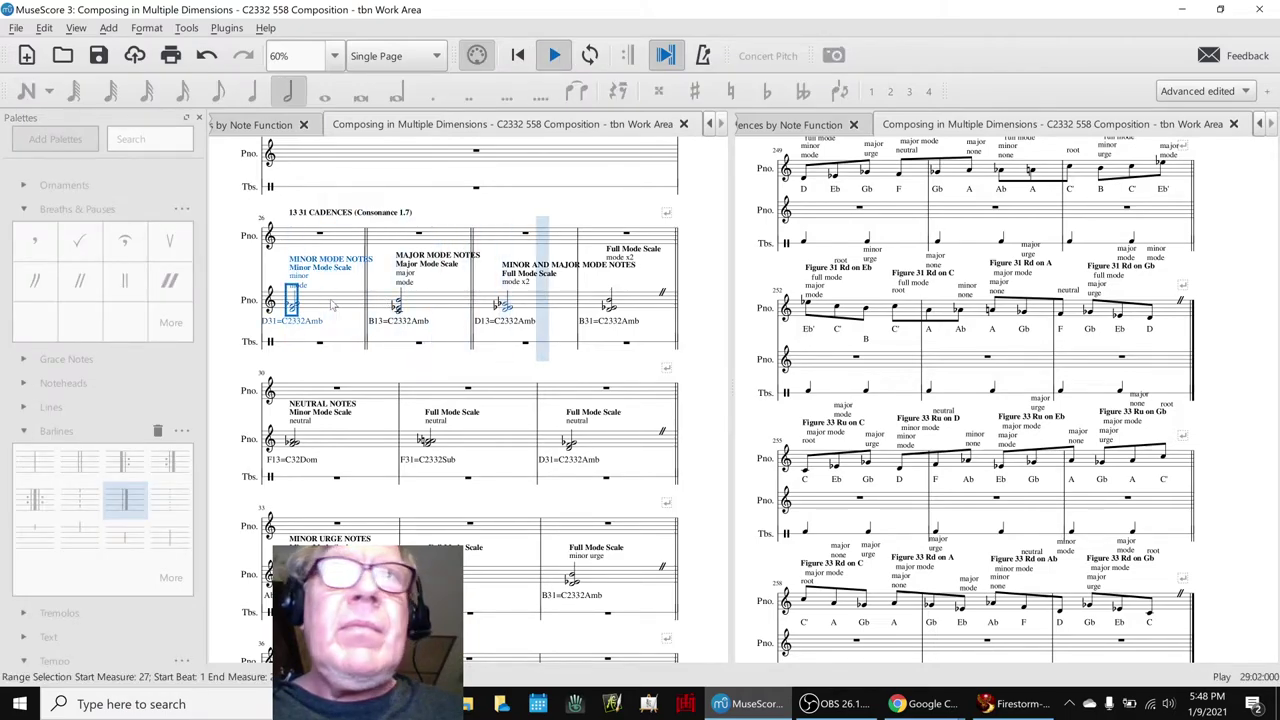
{"action": "key", "text": "space"}
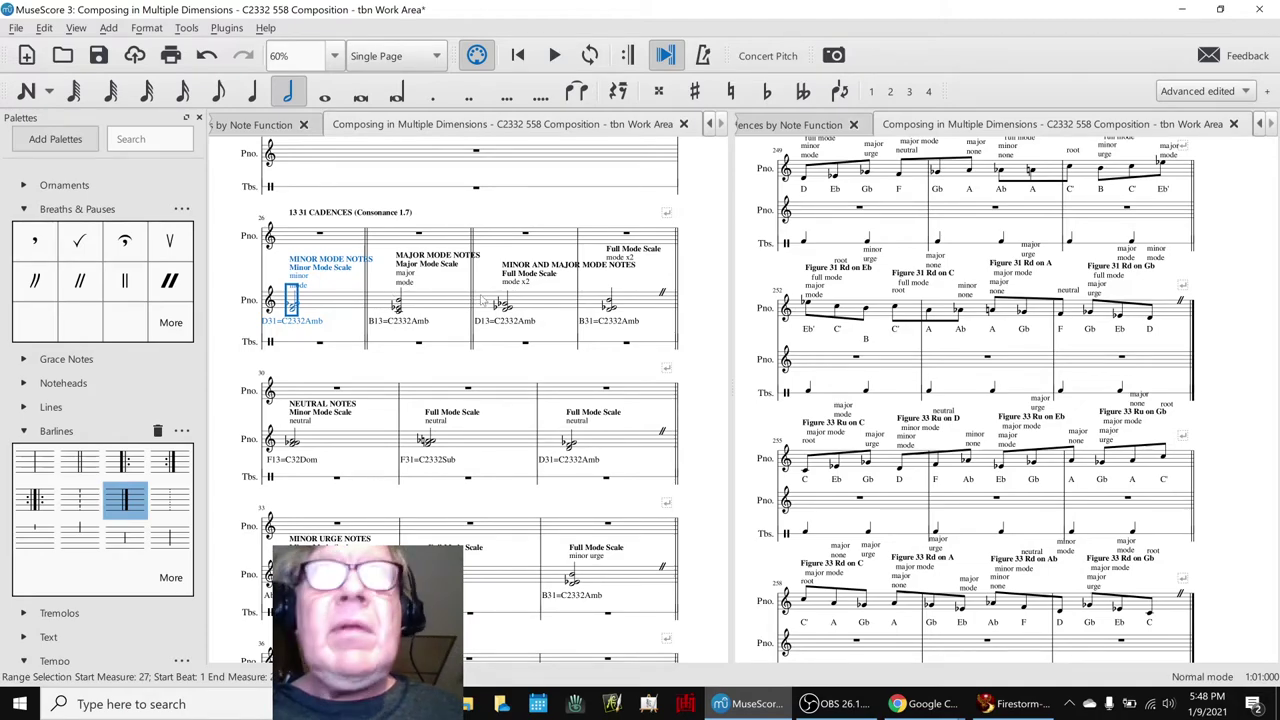
Step: Add a system break after measure 27, undo it, and extend the selection to measure 30
{"action": "key", "text": "Return"}
{"action": "key", "text": "ctrl+z"}
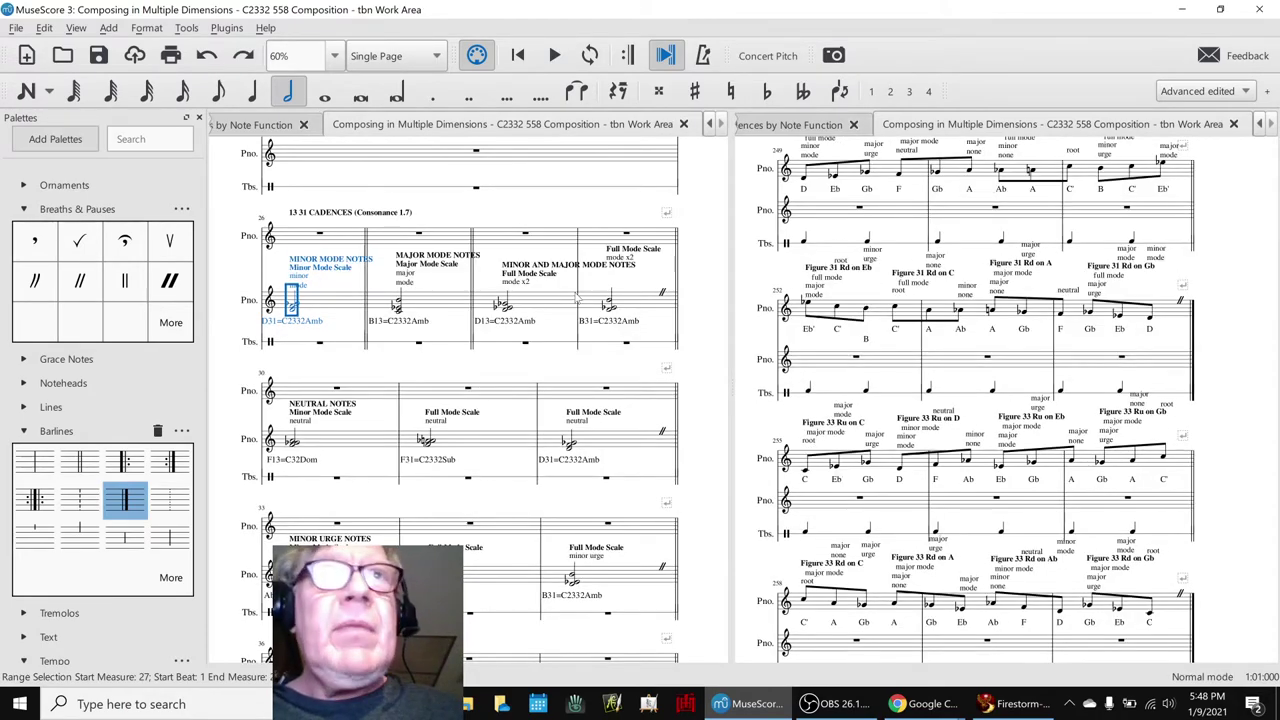
{"action": "left_click", "coordinate": [632, 309], "text": "shift"}
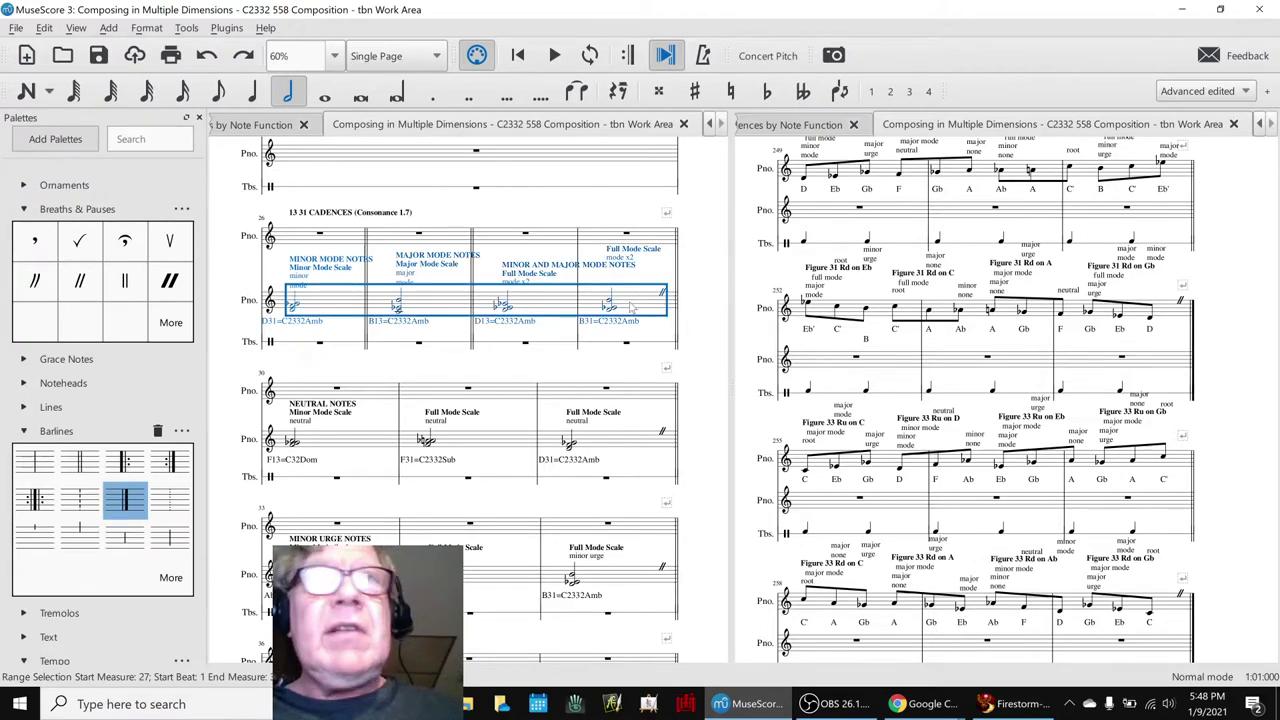
Step: Paste the cadences into measure 253's lower piano staff, play from measure 252, then undo the paste
{"action": "left_click", "coordinate": [805, 365]}
{"action": "key", "text": "ctrl+v"}
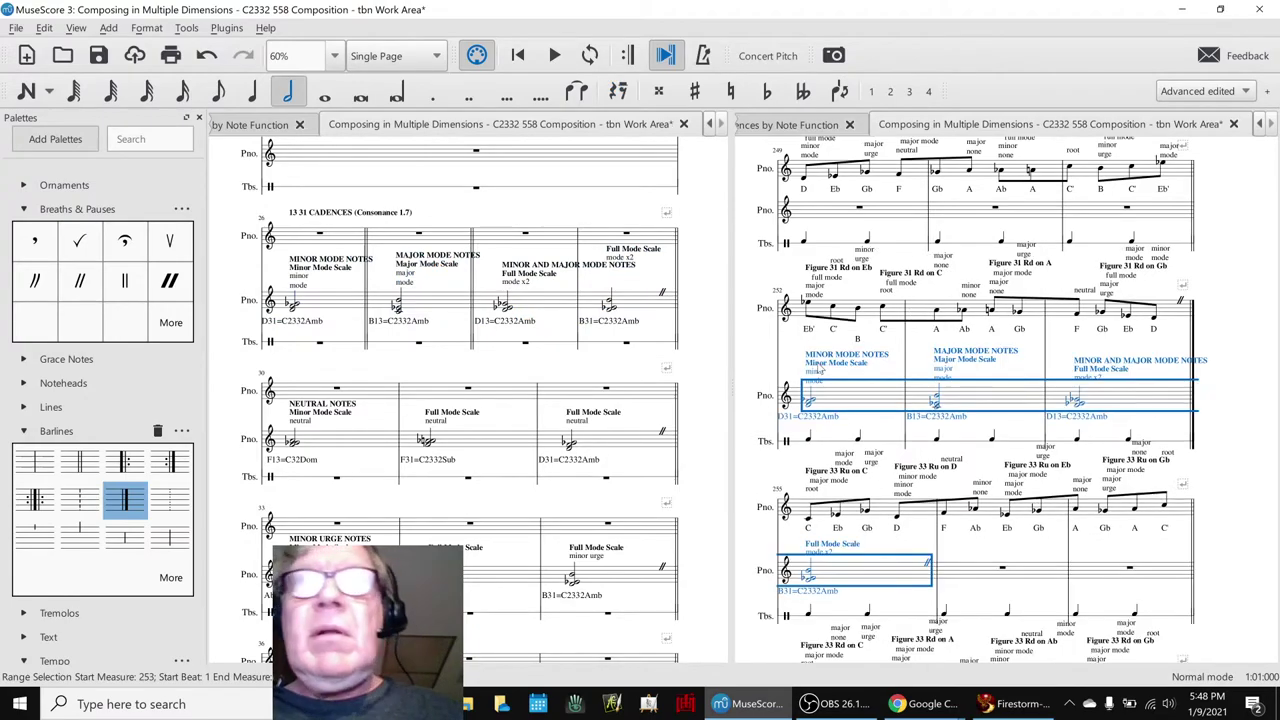
{"action": "left_click", "coordinate": [866, 316]}
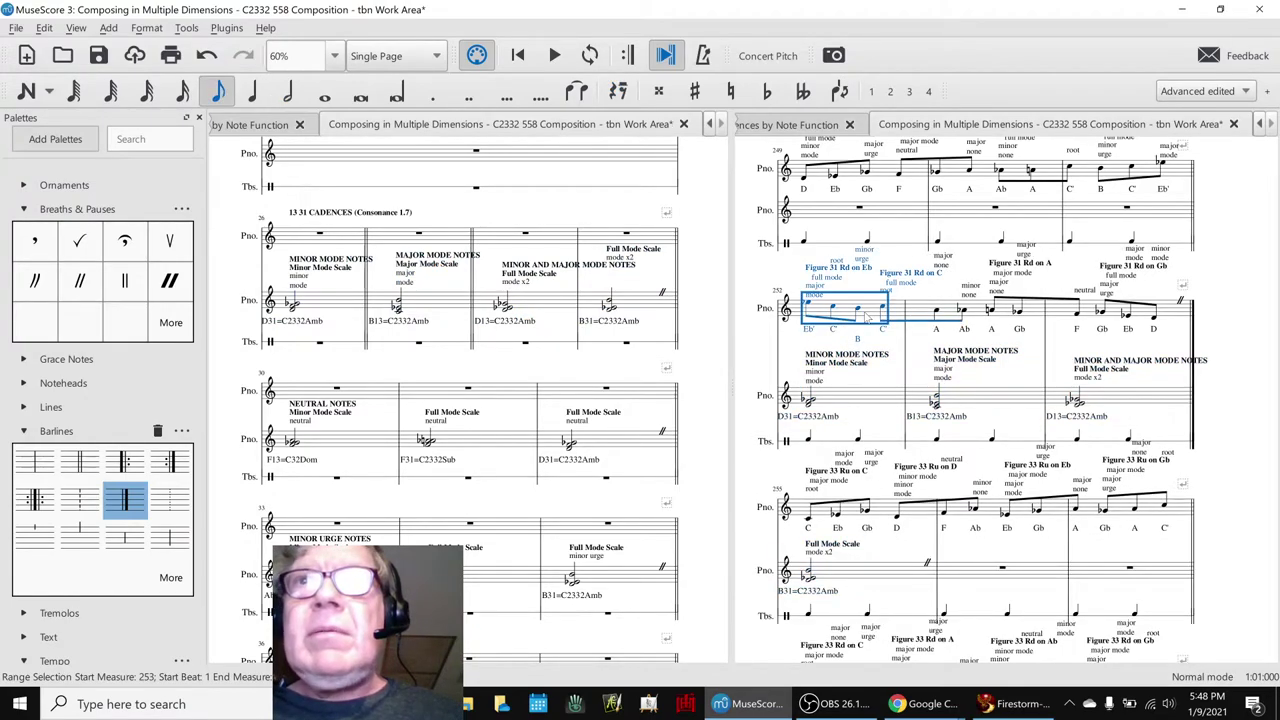
{"action": "key", "text": "space"}
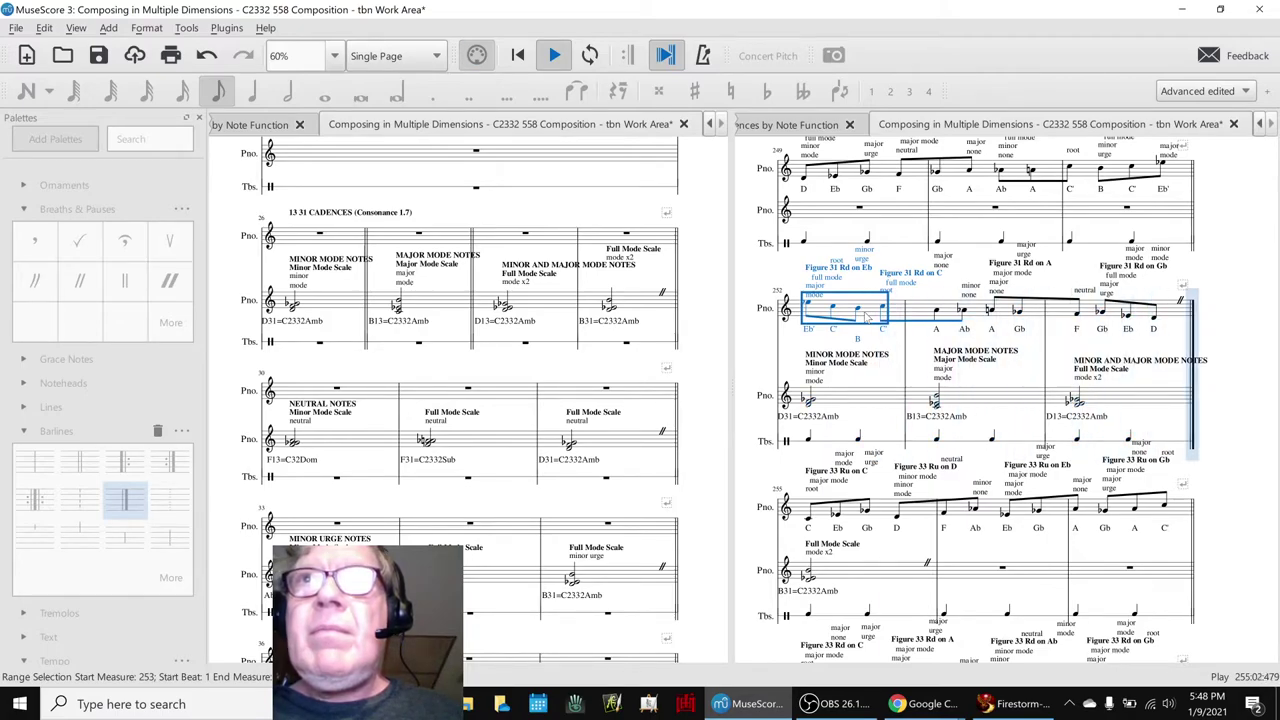
{"action": "key", "text": "ctrl+z"}
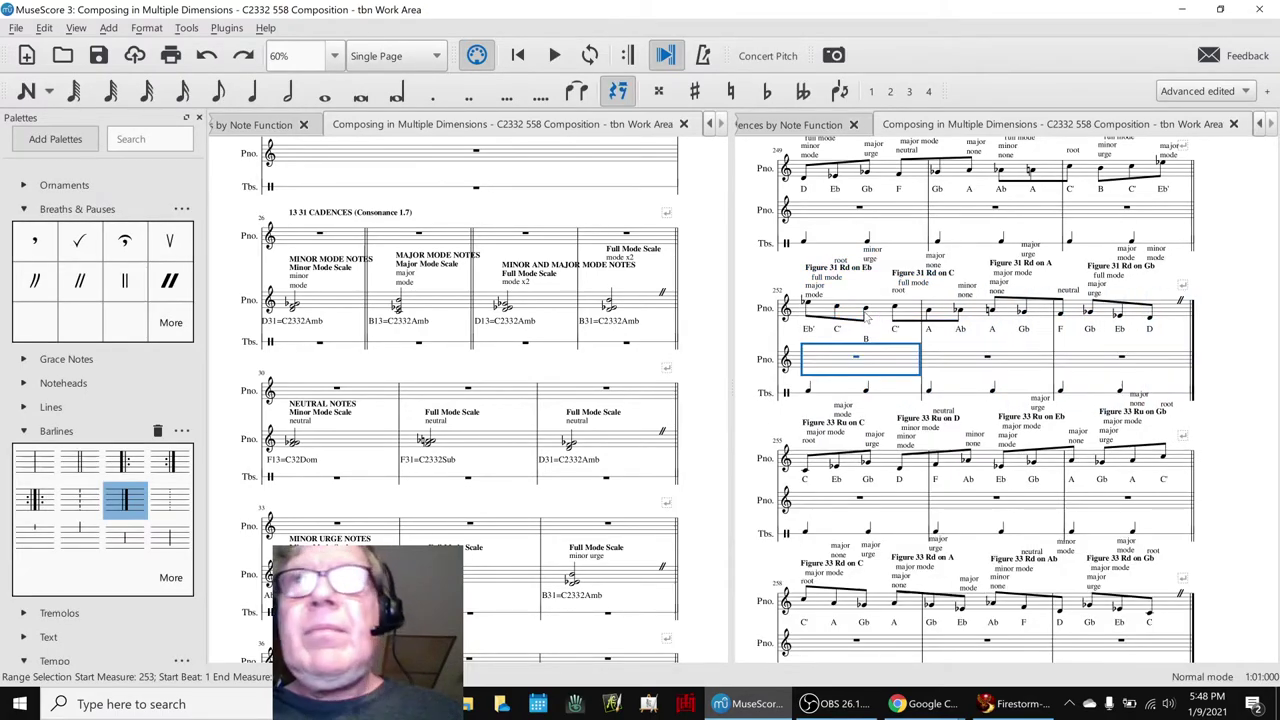
{"action": "left_click", "coordinate": [1238, 300]}
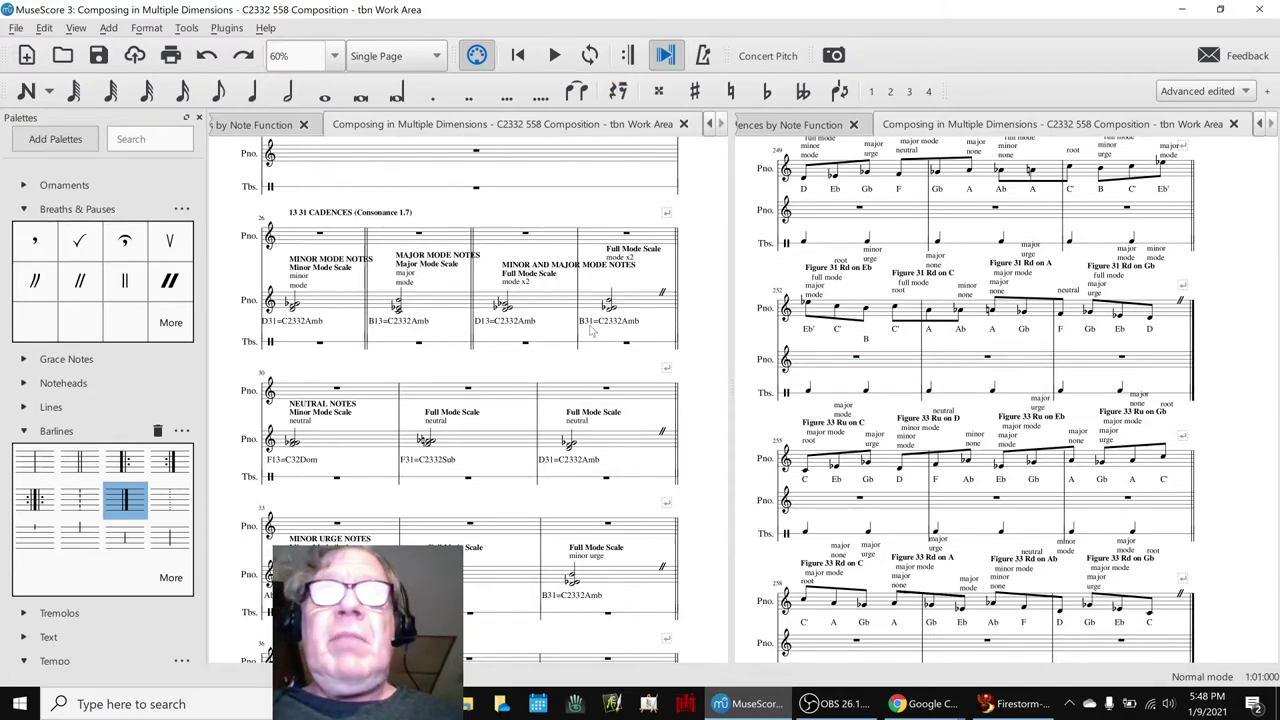
Step: Scroll to the 34 43 Cadences and play the minor mode cadence from measure 141
{"action": "scroll", "coordinate": [590, 328], "scroll_direction": "down", "scroll_amount": 3}
{"action": "scroll", "coordinate": [593, 328], "scroll_direction": "down", "scroll_amount": 9}
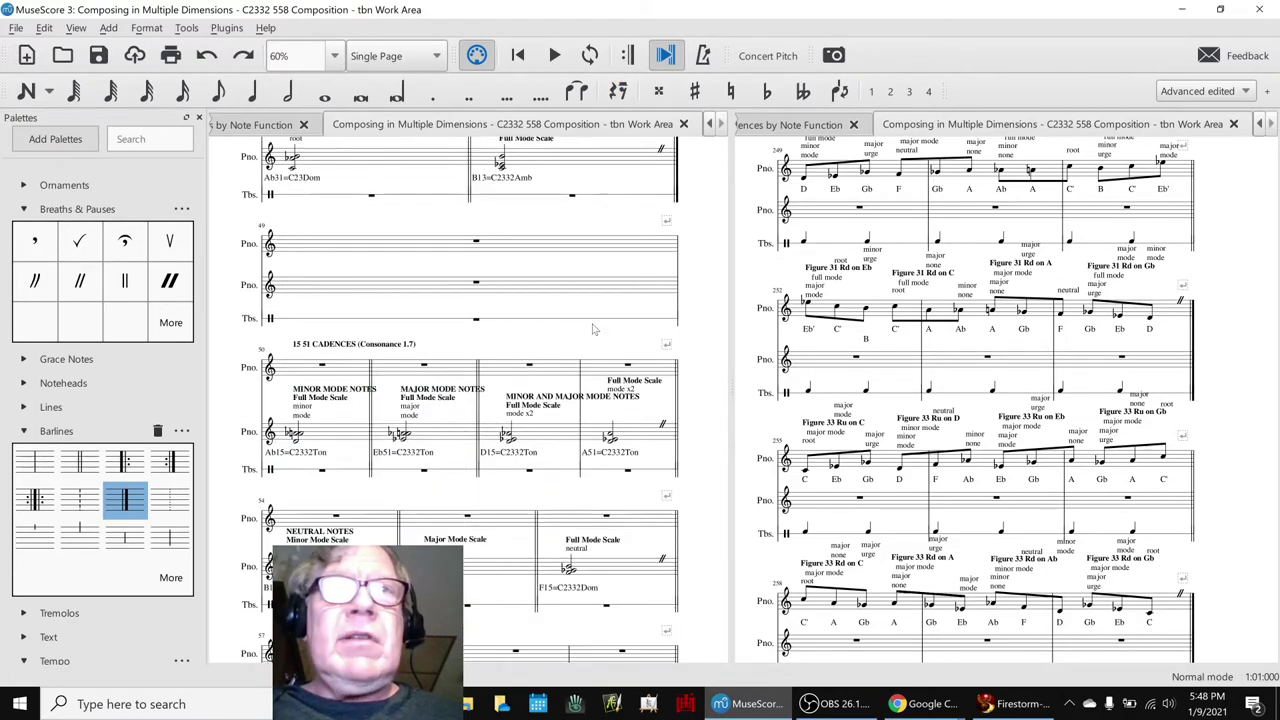
{"action": "scroll", "coordinate": [593, 328], "scroll_direction": "down", "scroll_amount": 12}
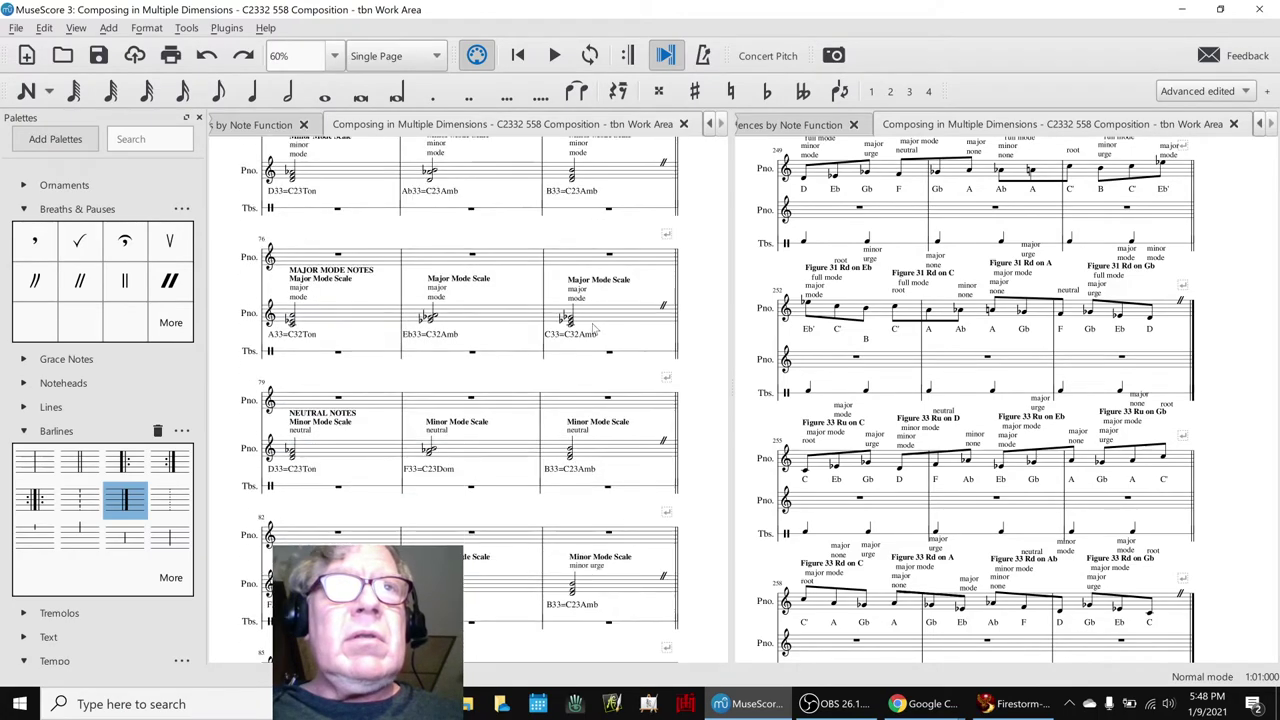
{"action": "scroll", "coordinate": [593, 328], "scroll_direction": "down", "scroll_amount": 12}
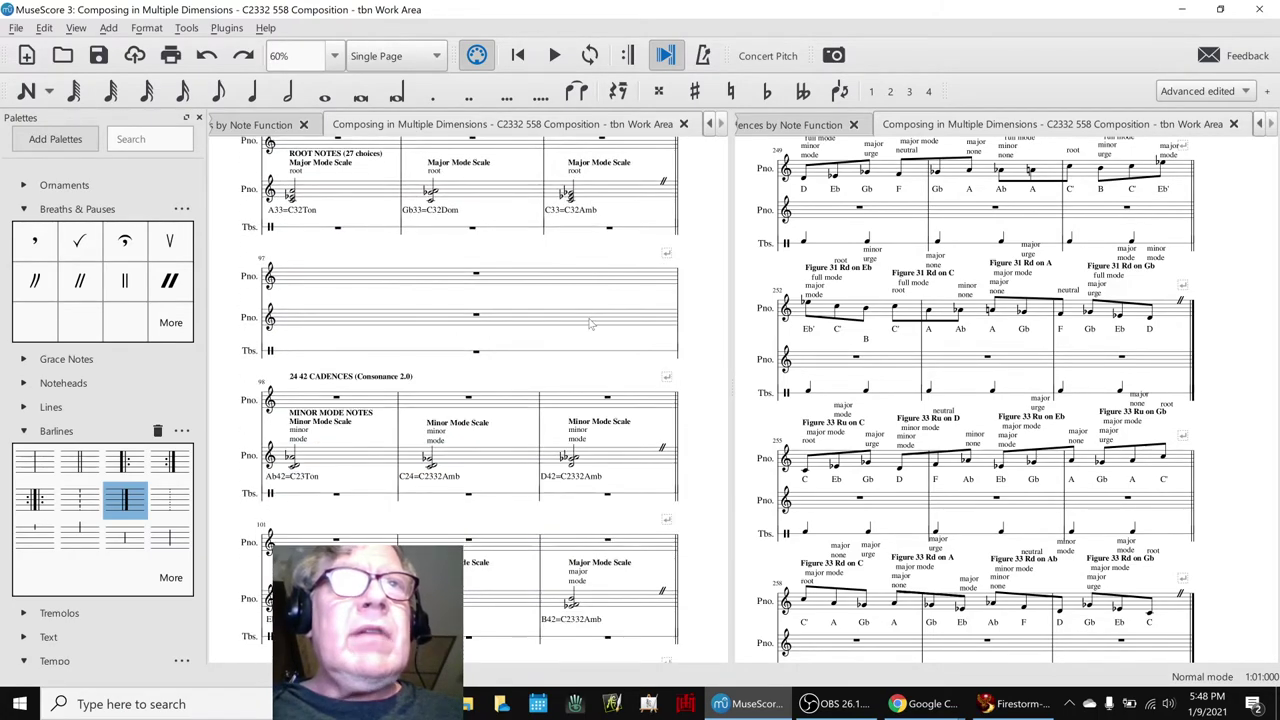
{"action": "scroll", "coordinate": [592, 321], "scroll_direction": "down", "scroll_amount": 6}
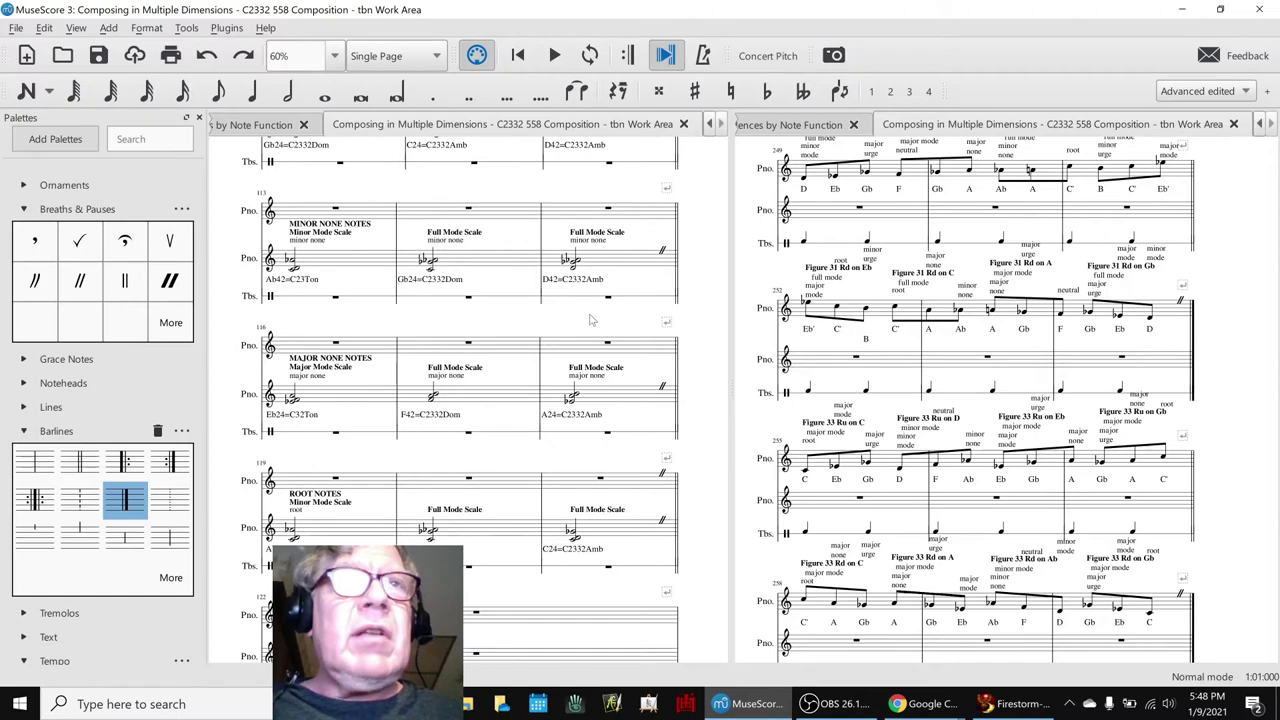
{"action": "scroll", "coordinate": [590, 320], "scroll_direction": "down", "scroll_amount": 12}
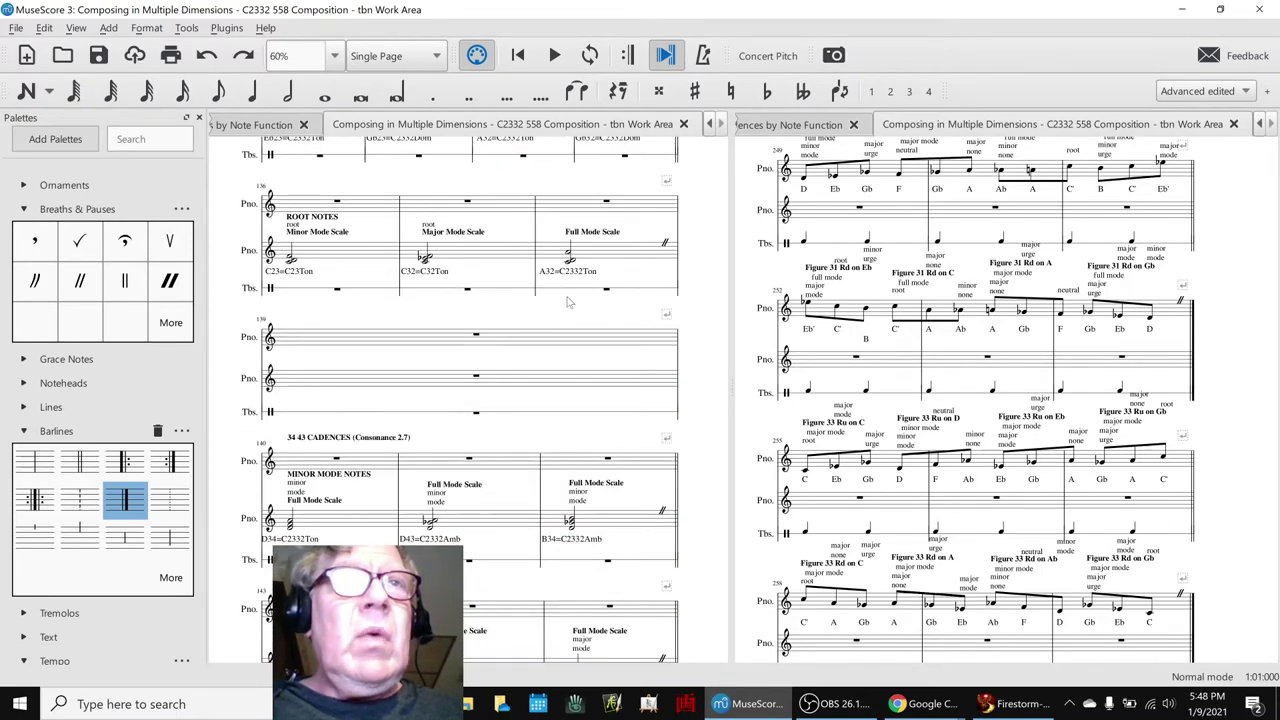
{"action": "scroll", "coordinate": [566, 304], "scroll_direction": "down", "scroll_amount": 3}
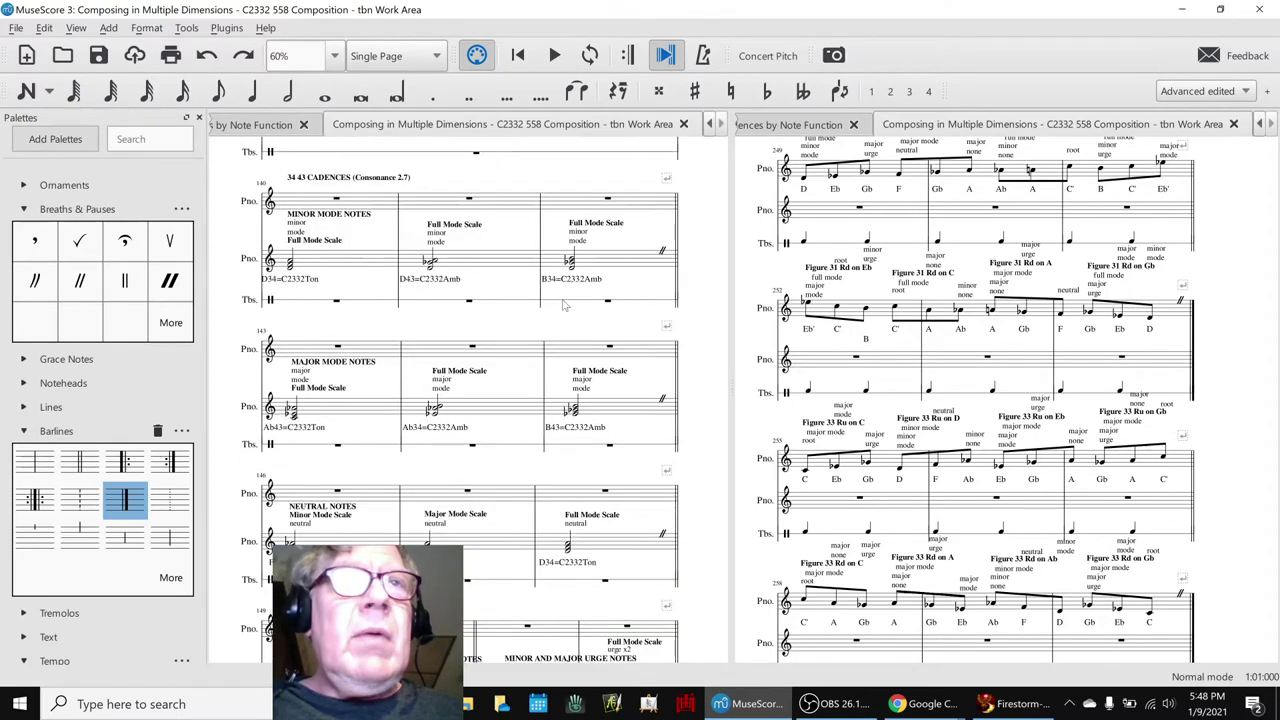
{"action": "left_click", "coordinate": [361, 263]}
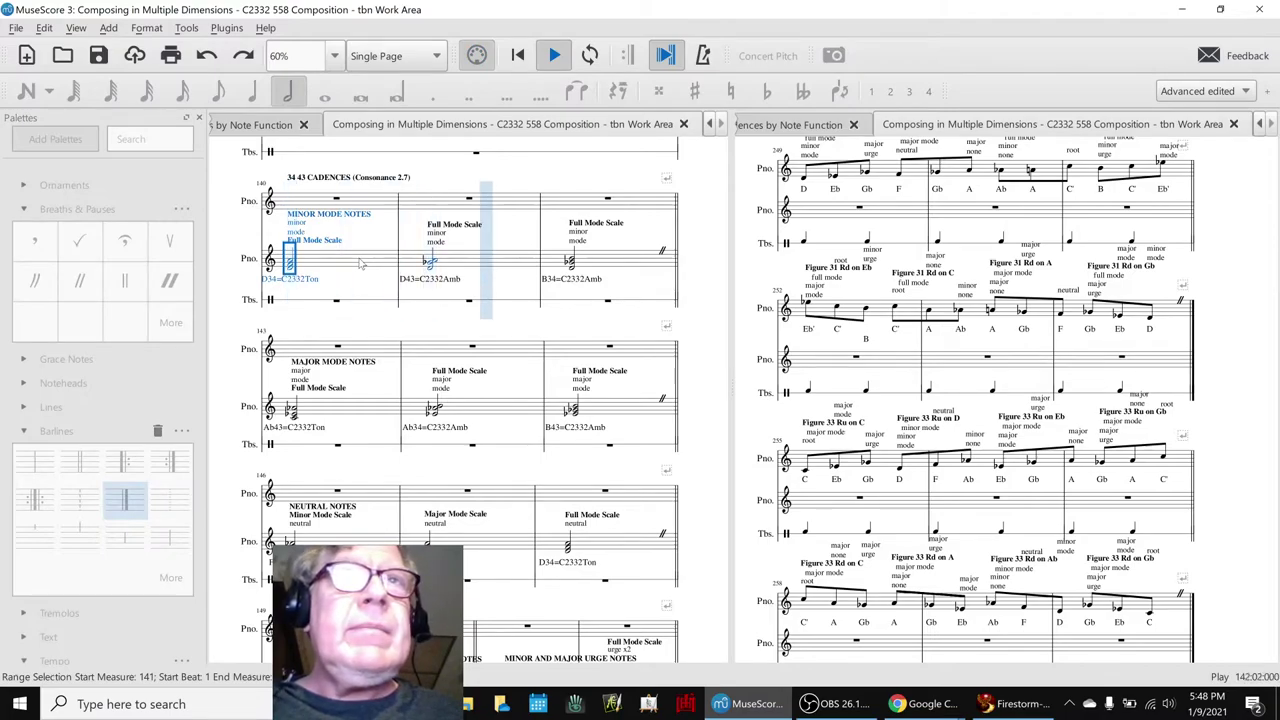
{"action": "key", "text": "space"}
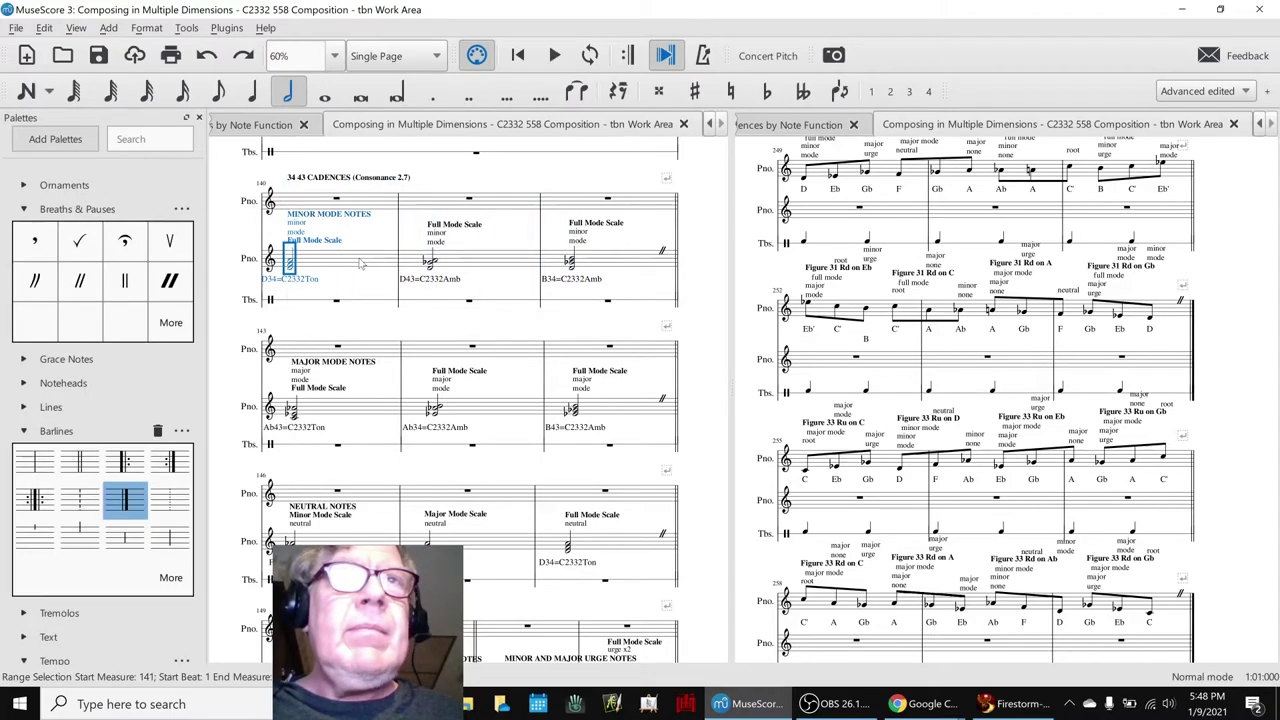
Step: Play the major mode cadence from measure 144, then clear the selection
{"action": "left_click", "coordinate": [366, 404]}
{"action": "key", "text": "space"}
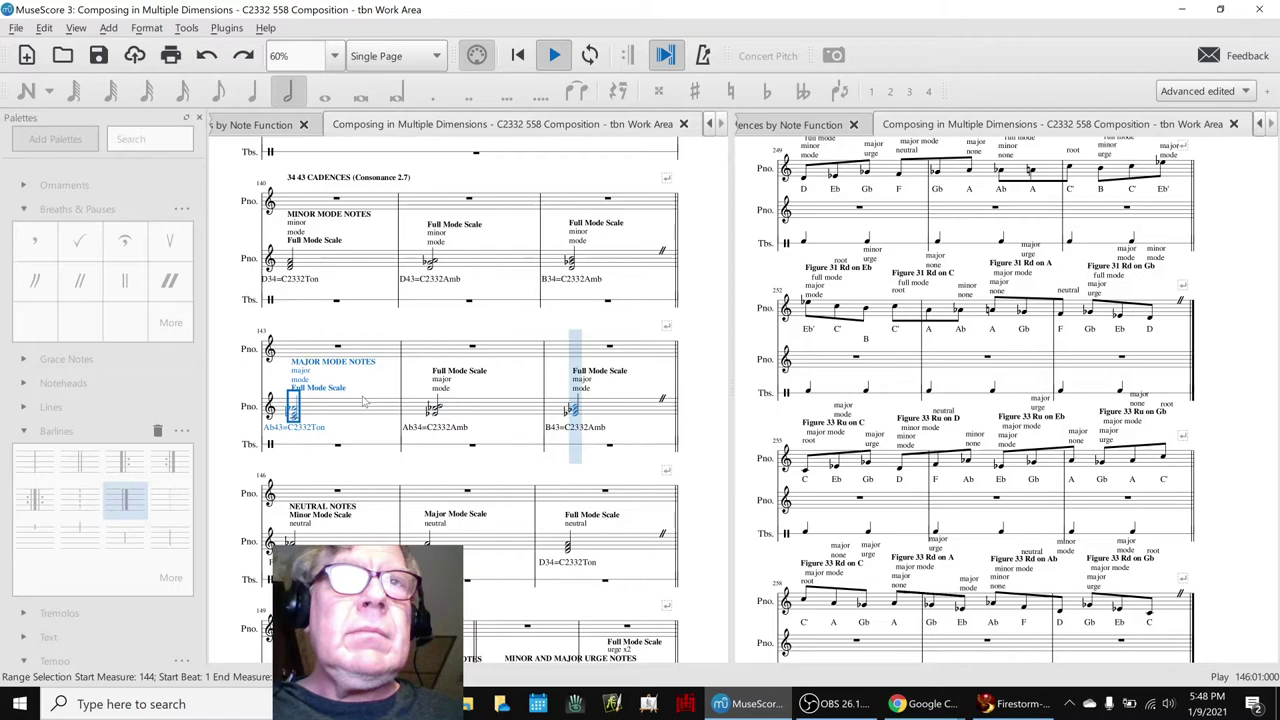
{"action": "key", "text": "space"}
{"action": "key", "text": "Escape"}
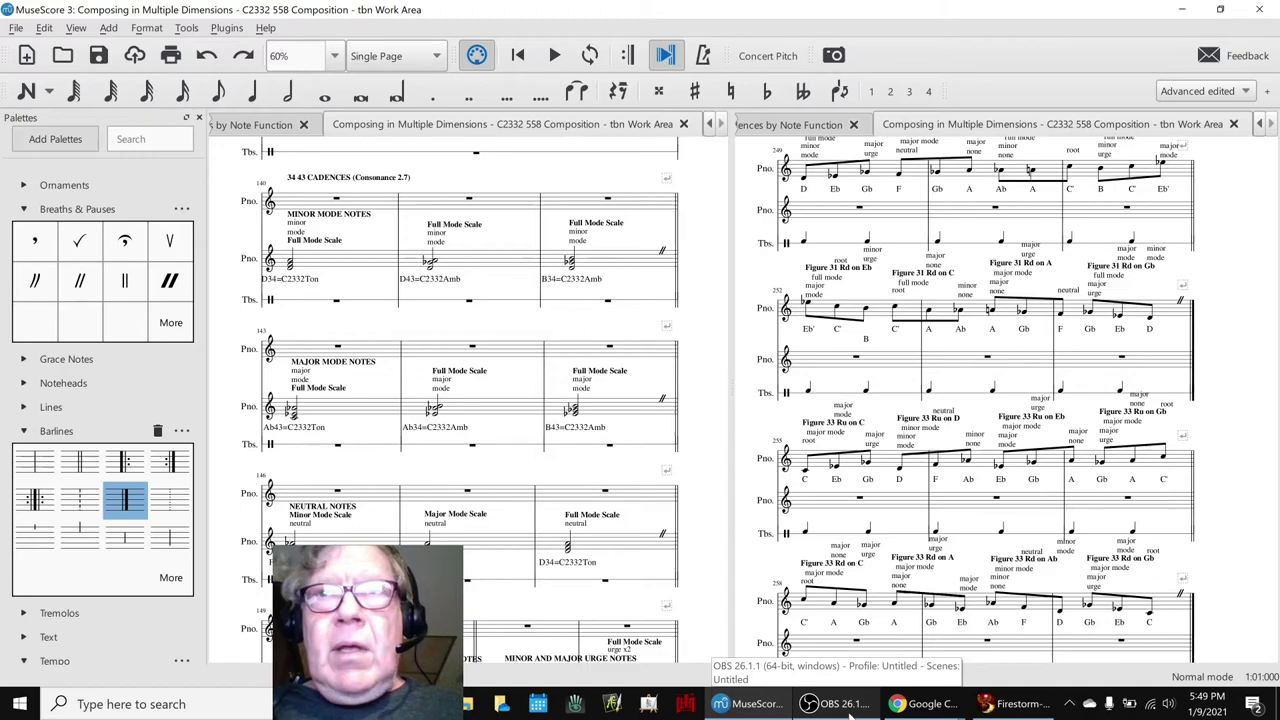
{"action": "mouse_move", "coordinate": [908, 702]}
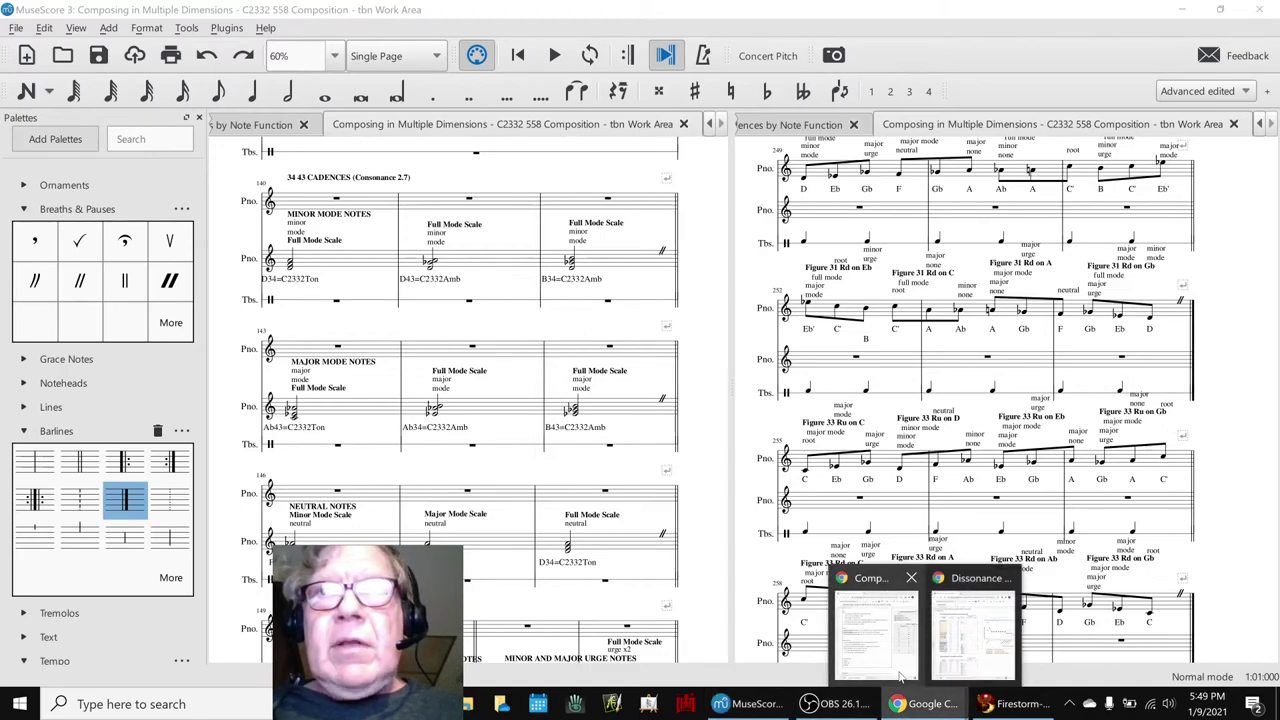
{"action": "left_click", "coordinate": [900, 677]}
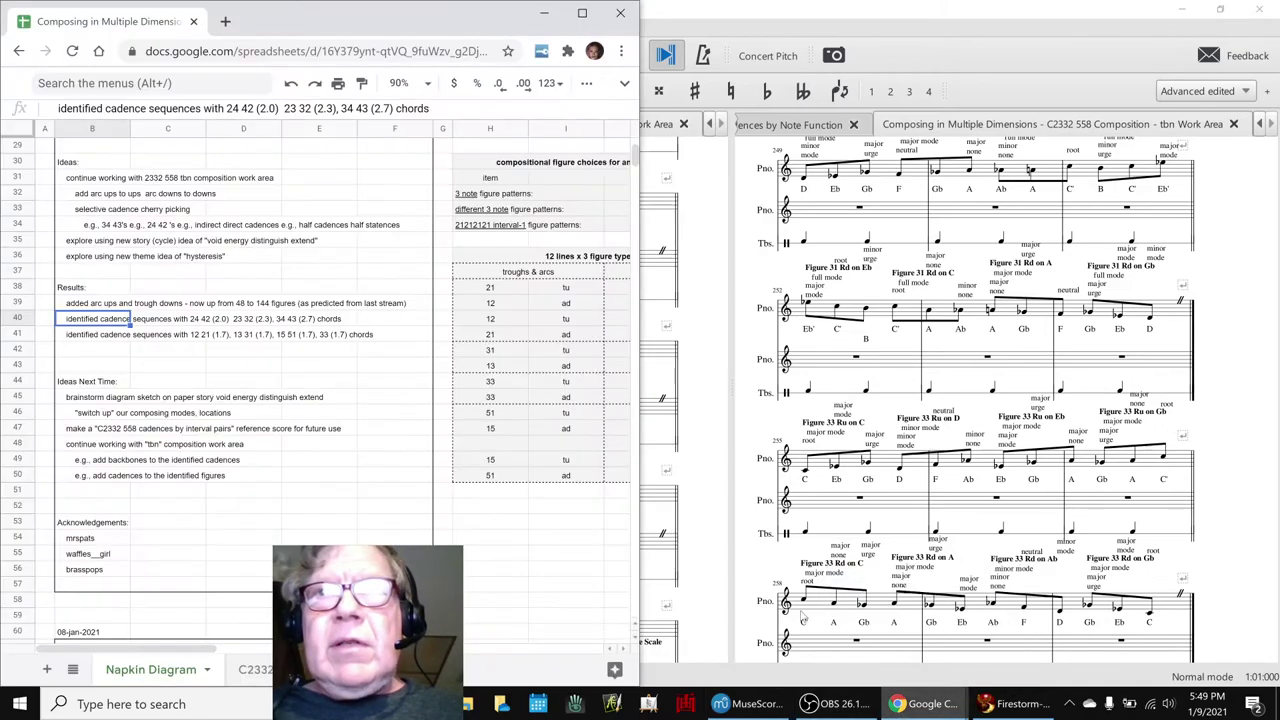
Step: Review the Ideas Next Time notes in B45, B47 and B49
{"action": "left_click", "coordinate": [72, 399]}
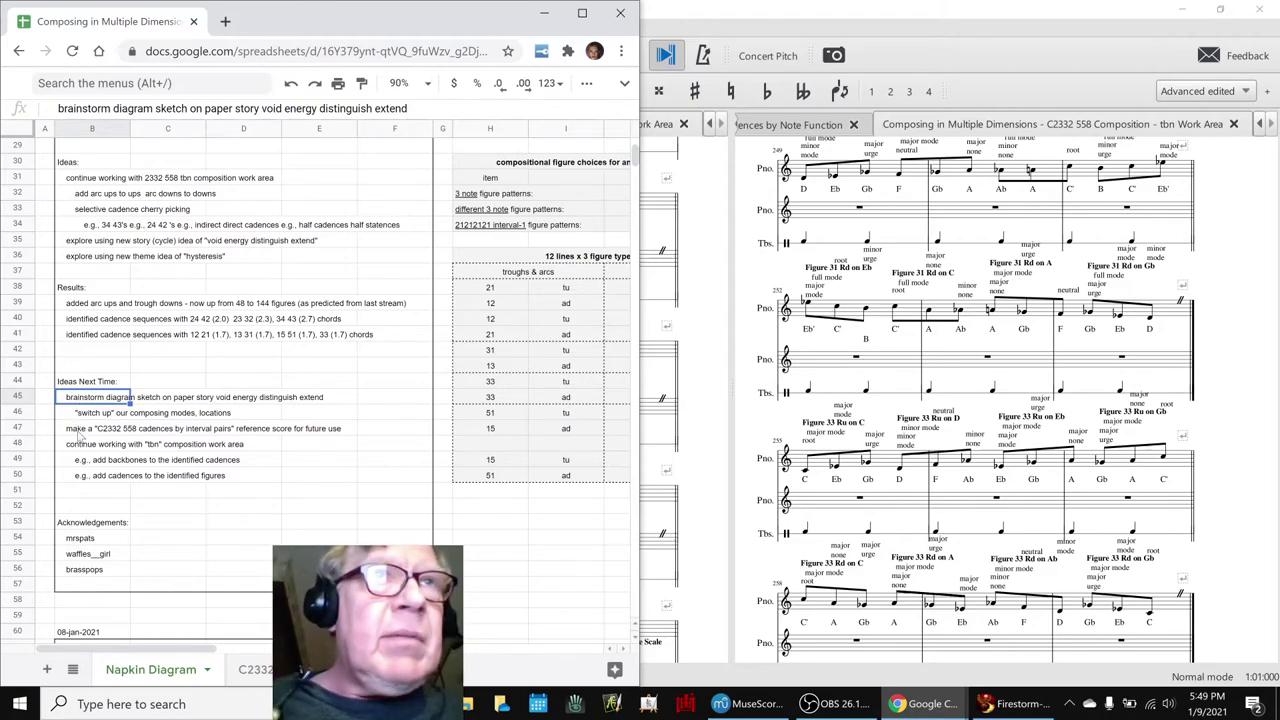
{"action": "left_click", "coordinate": [82, 433]}
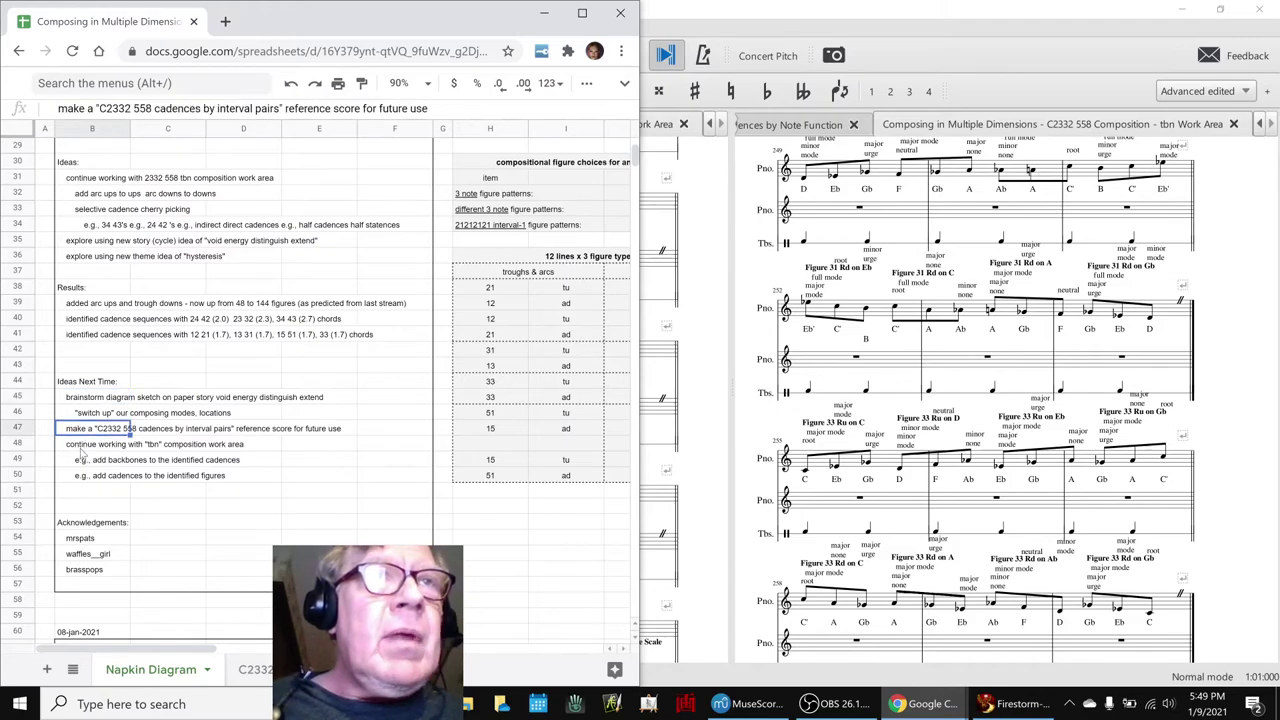
{"action": "left_click", "coordinate": [83, 459]}
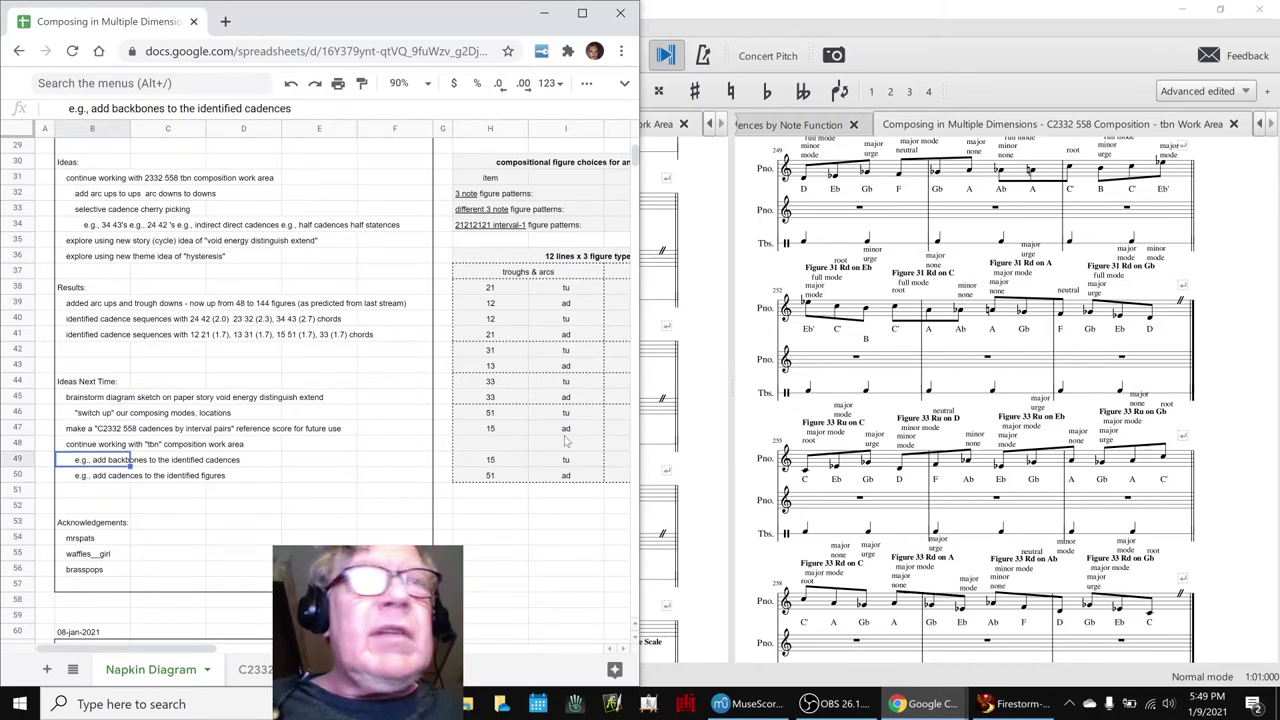
Step: Check the score, return to the sheet, and review the Acknowledgements in B55 and B56
{"action": "left_click", "coordinate": [824, 366]}
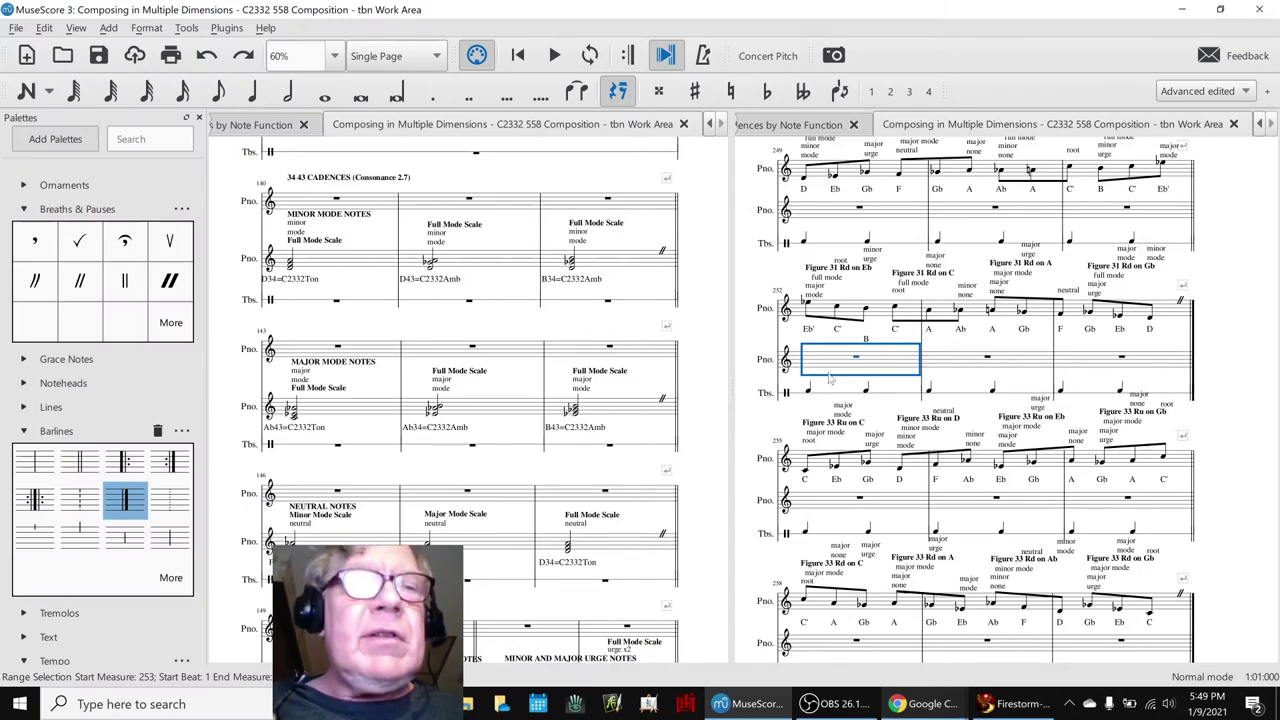
{"action": "key", "text": "alt+Tab"}
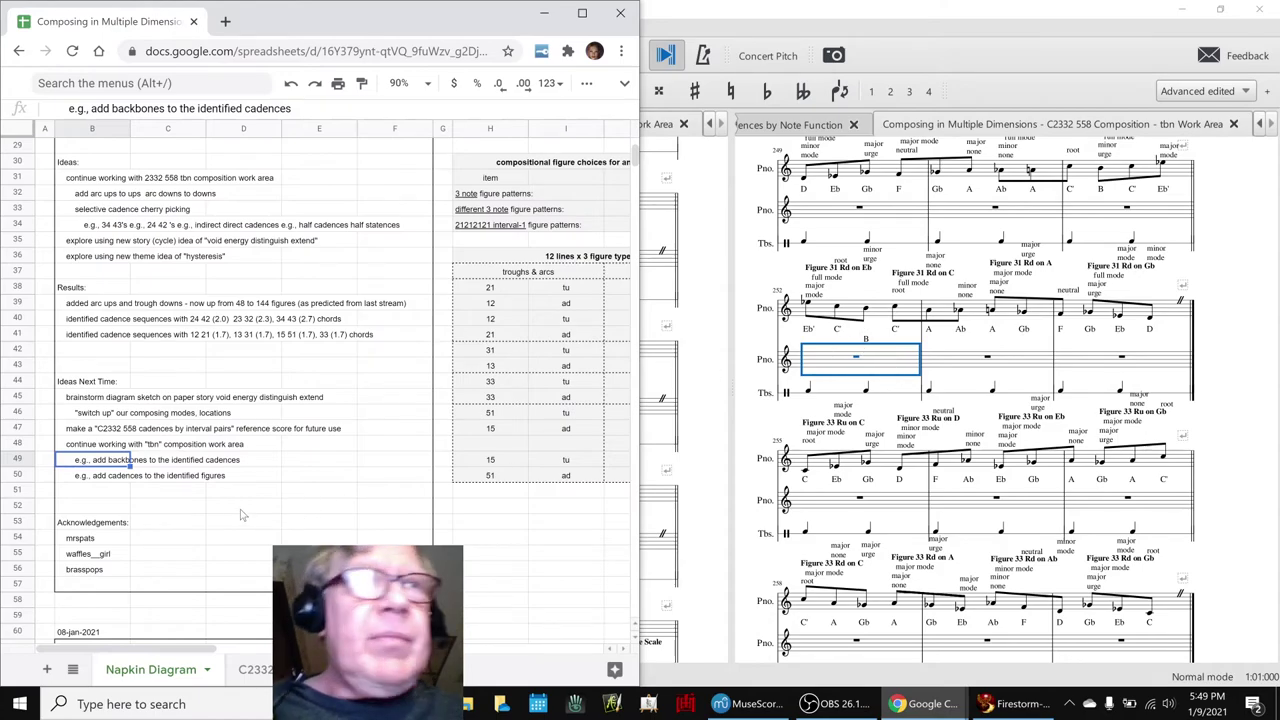
{"action": "left_click", "coordinate": [104, 555]}
{"action": "left_click", "coordinate": [109, 573]}
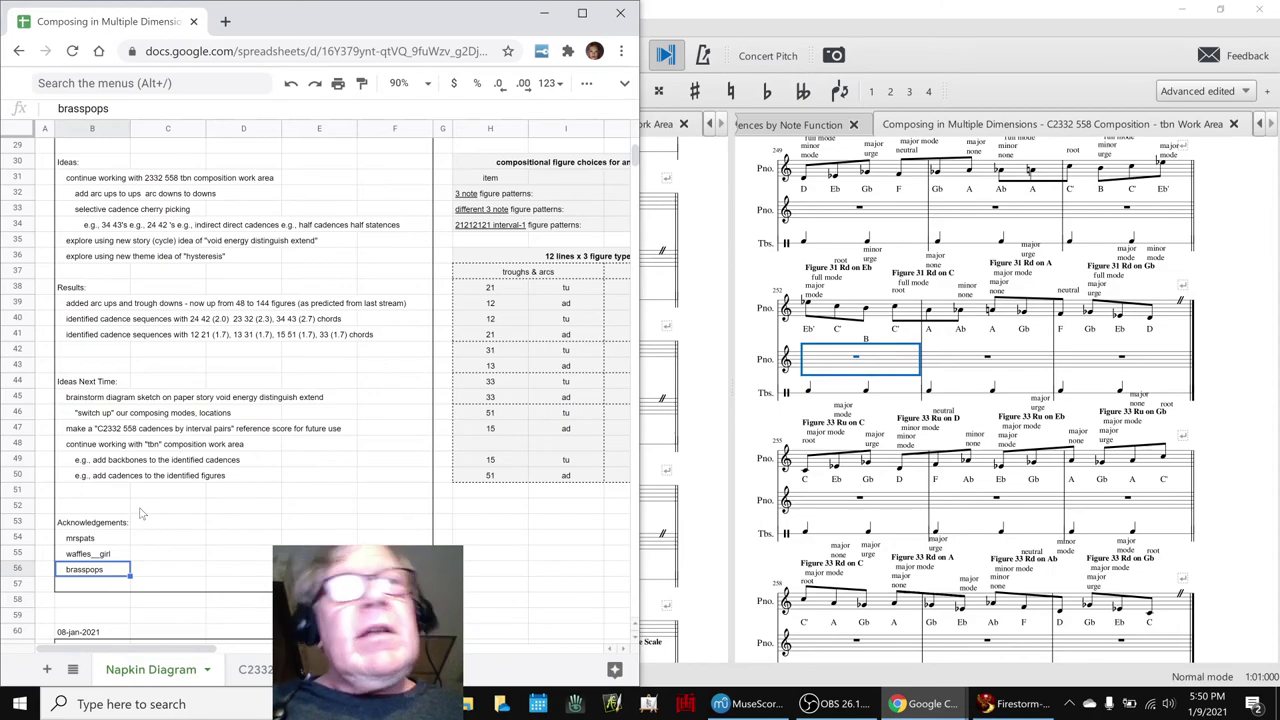
Step: Delete the blank row 52, return to B44, and bring OBS Studio forward
{"action": "left_click", "coordinate": [100, 510]}
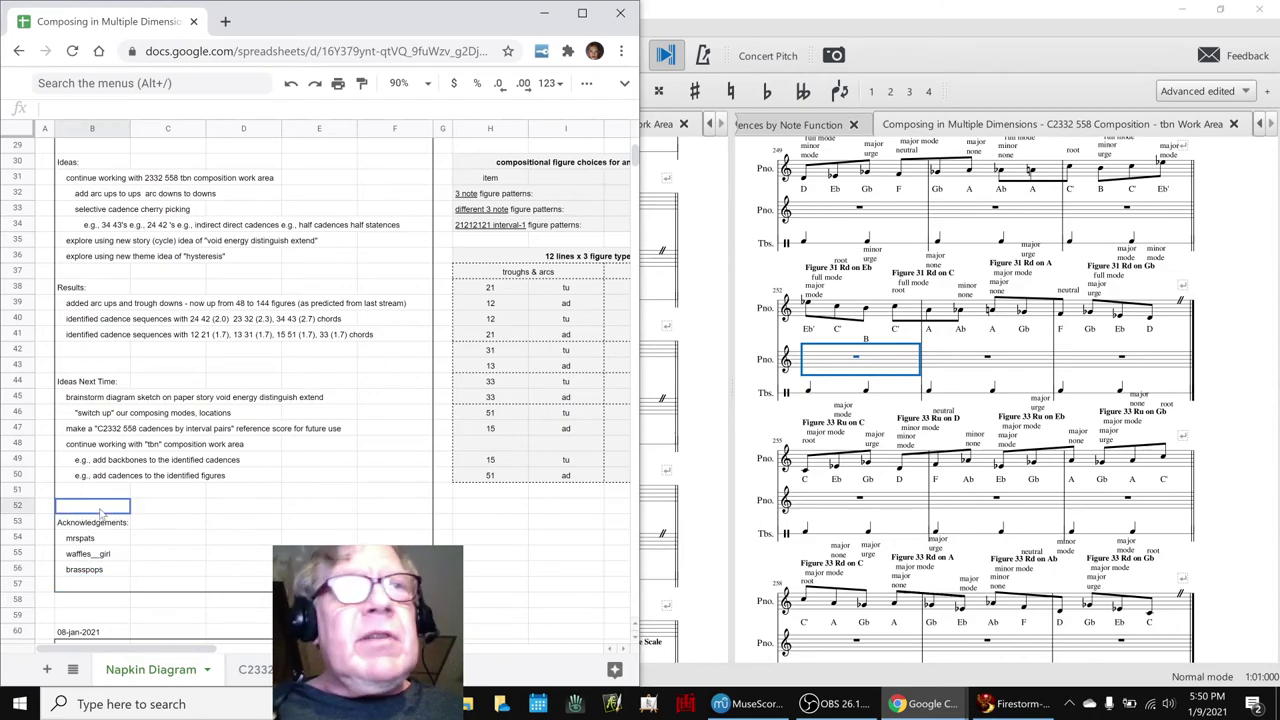
{"action": "left_click", "coordinate": [18, 505]}
{"action": "right_click", "coordinate": [18, 505]}
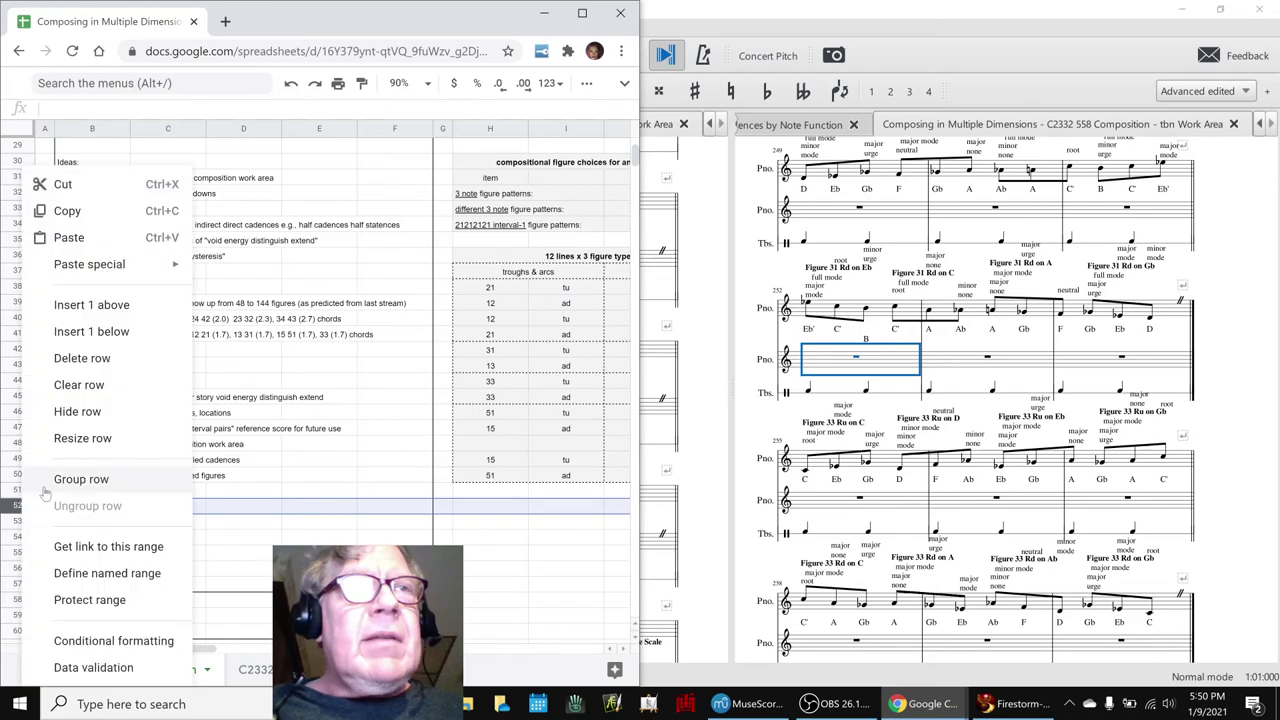
{"action": "left_click", "coordinate": [84, 362]}
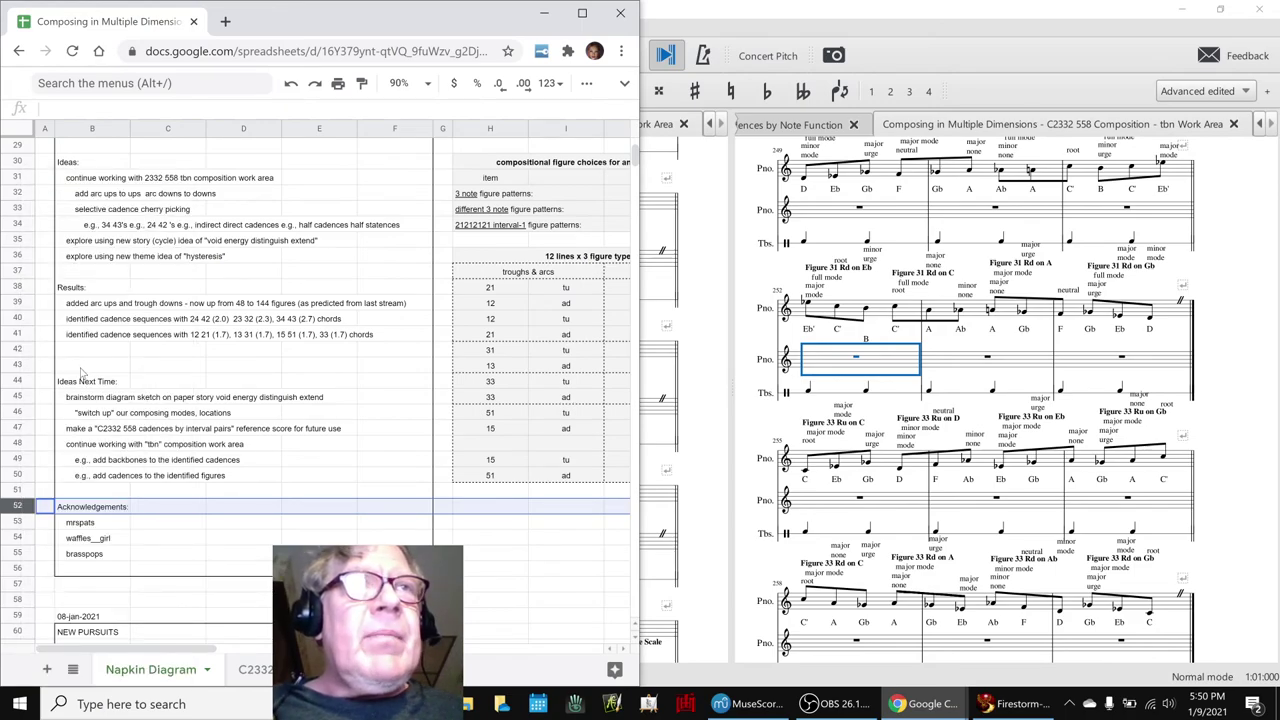
{"action": "left_click", "coordinate": [79, 383]}
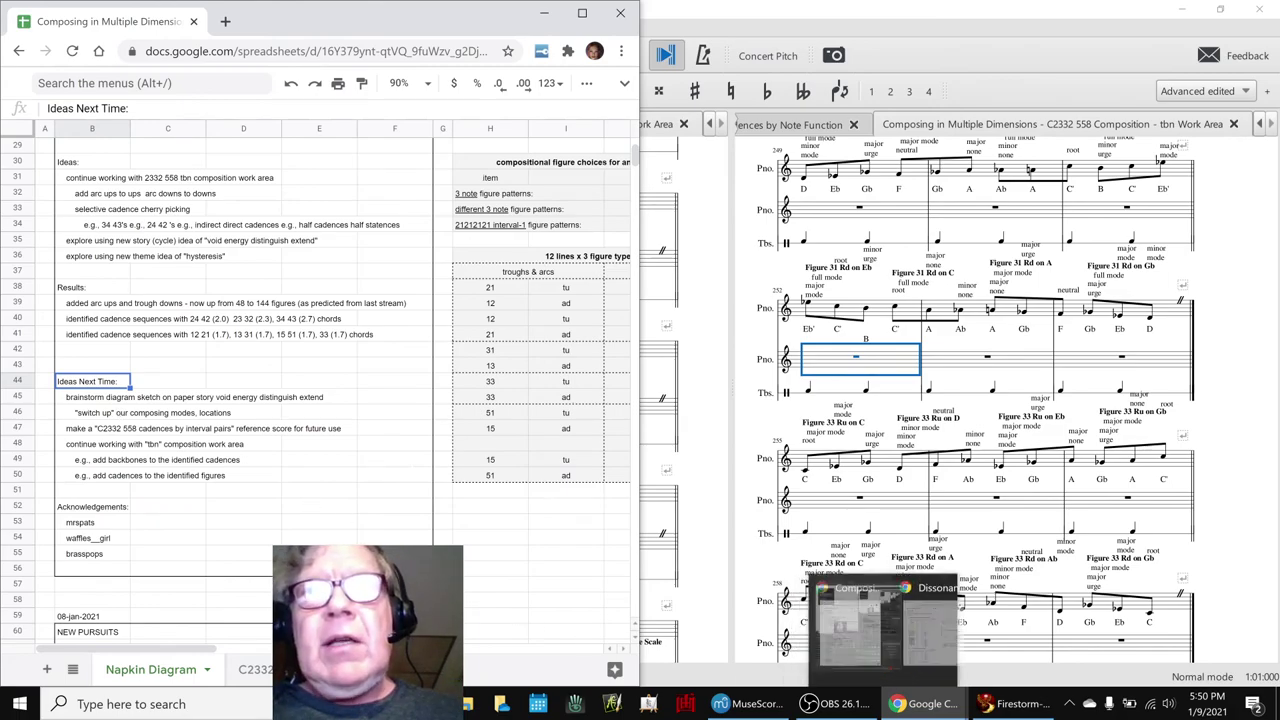
{"action": "left_click", "coordinate": [920, 625]}
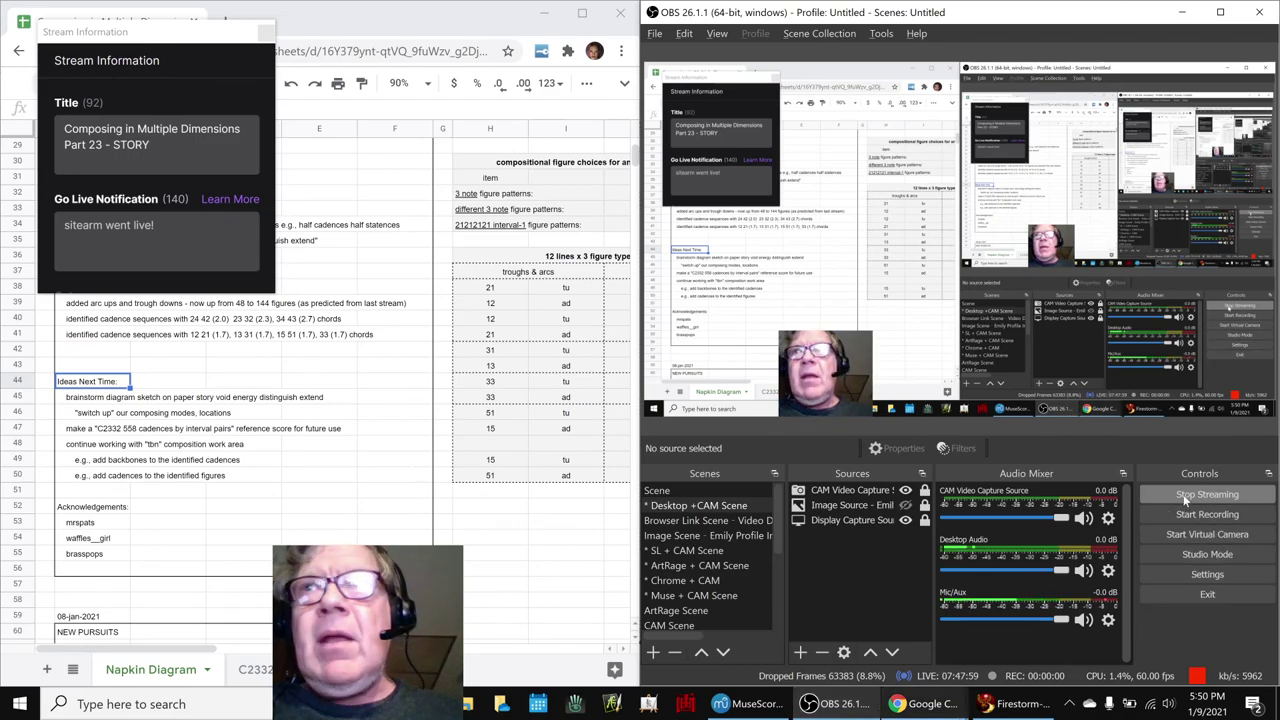